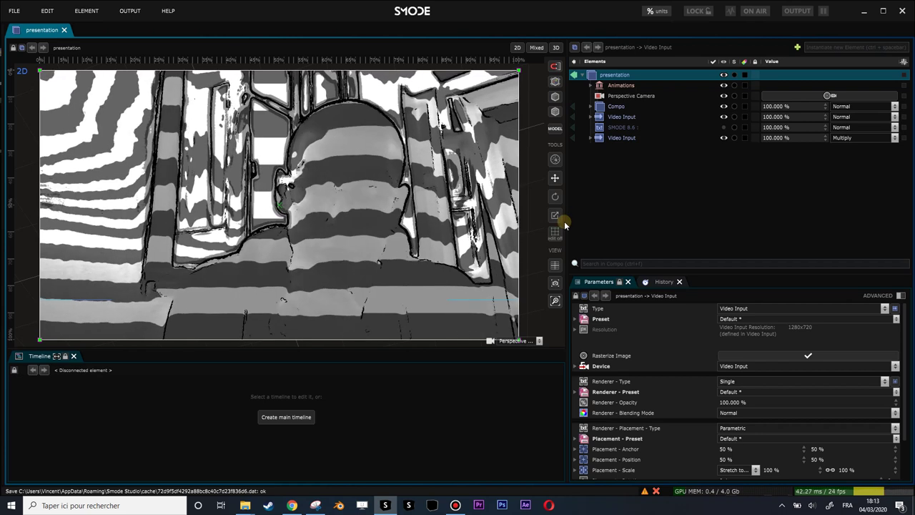
Step: View the reference animation of radiating white dots in the web browser and return to SMODE
{"action": "left_click", "coordinate": [301, 504]}
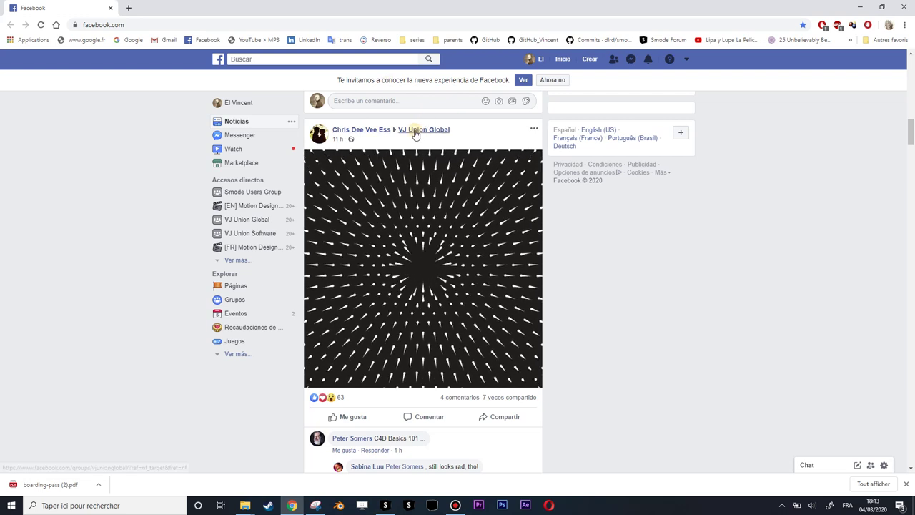
{"action": "mouse_move", "coordinate": [437, 131]}
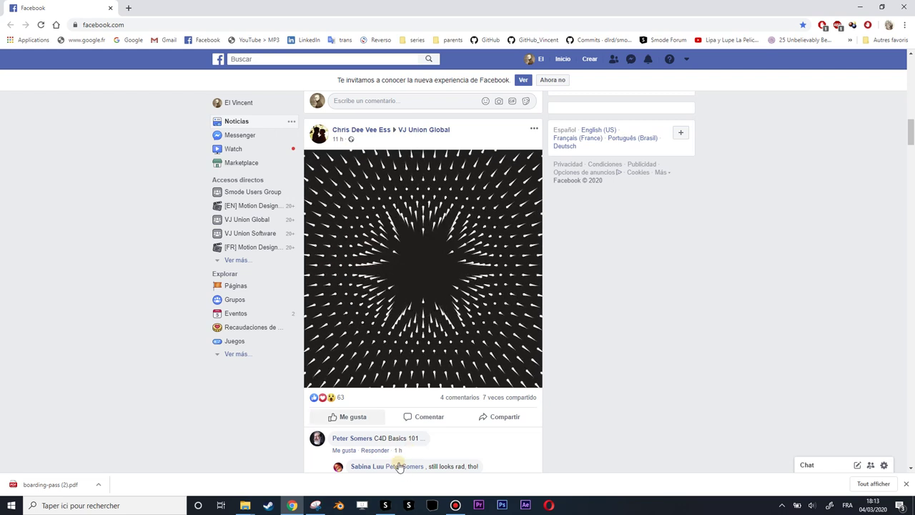
{"action": "left_click", "coordinate": [385, 505]}
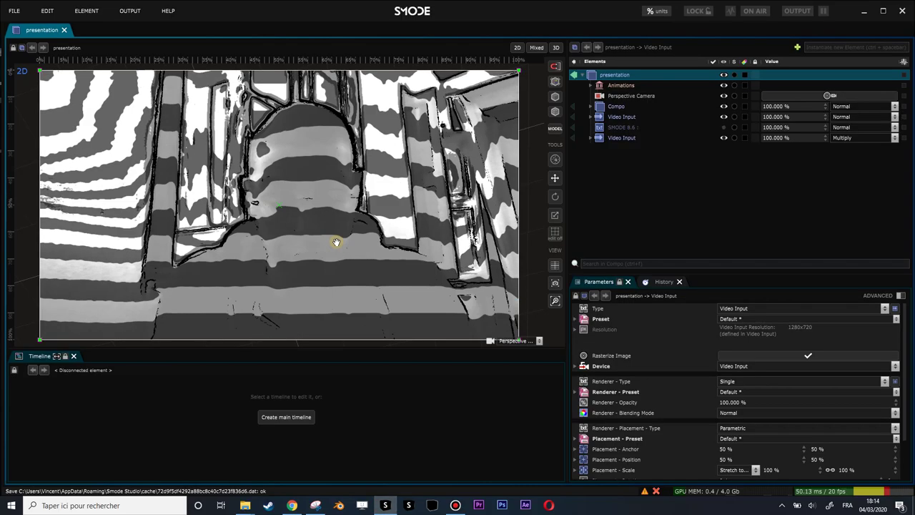
Step: Create a new 1024 x 1024 compo with a camera and select its Perspective Camera
{"action": "key", "text": "ctrl+n"}
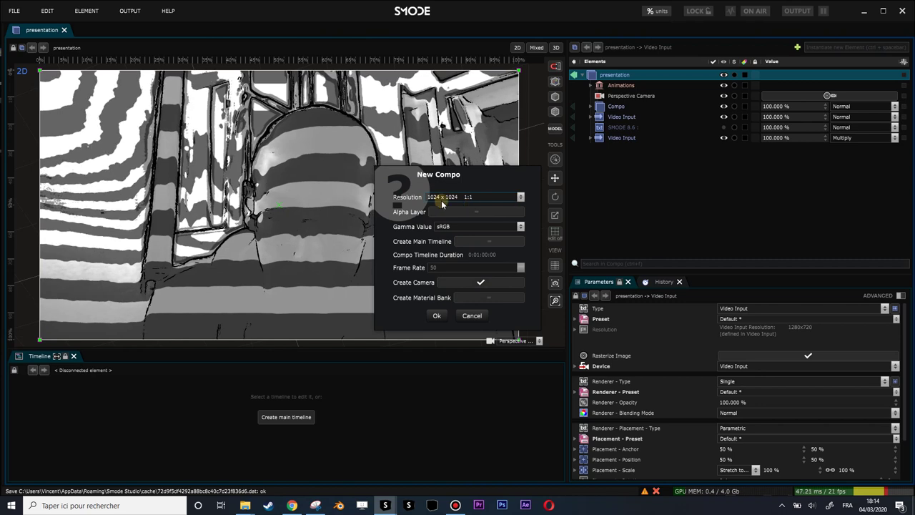
{"action": "left_click", "coordinate": [436, 316]}
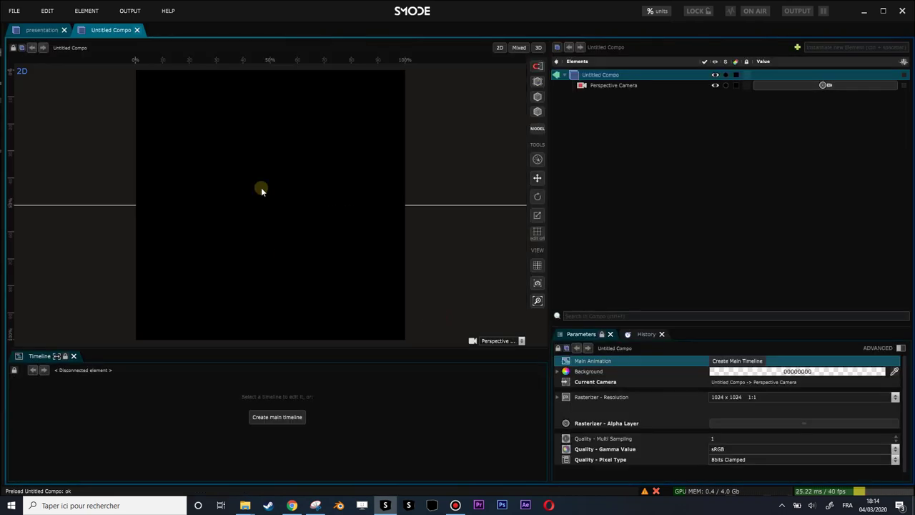
{"action": "left_click", "coordinate": [611, 86]}
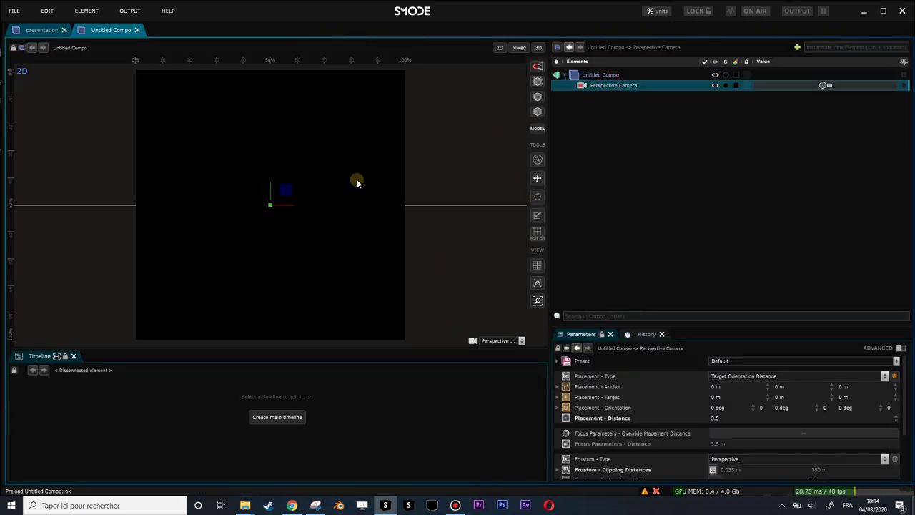
Step: Add a Geosphere mesh 3D layer to the new compo
{"action": "right_click", "coordinate": [586, 109]}
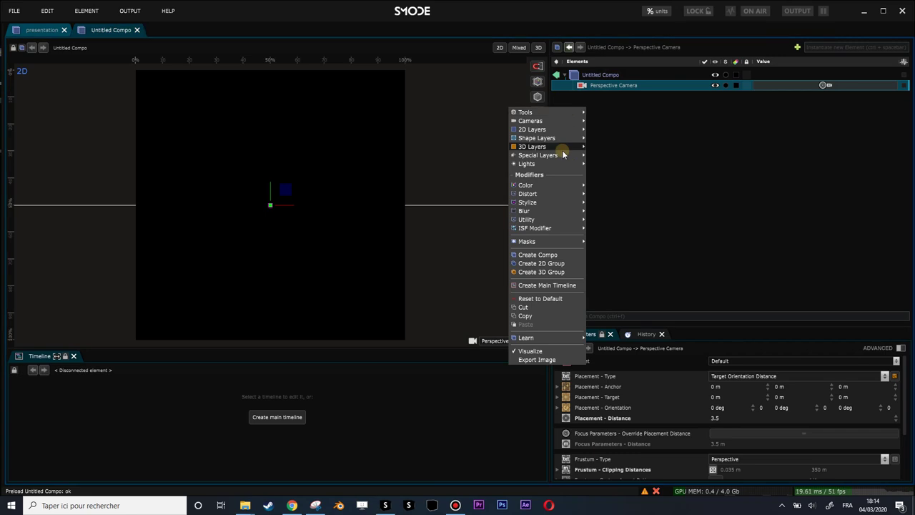
{"action": "mouse_move", "coordinate": [564, 152]}
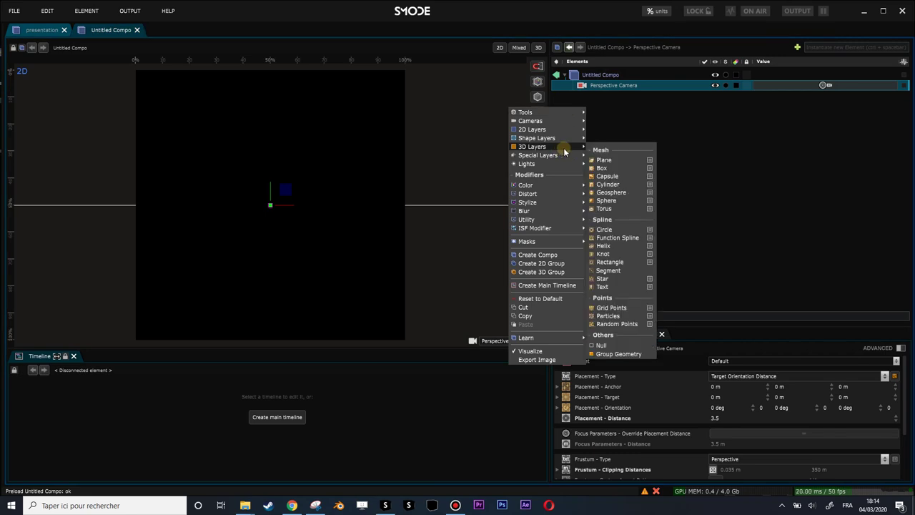
{"action": "left_click", "coordinate": [611, 193]}
Step: Add a Sprite Points renderer to the geosphere and delete its Default Surface renderer
{"action": "right_click", "coordinate": [585, 104]}
{"action": "mouse_move", "coordinate": [579, 205]}
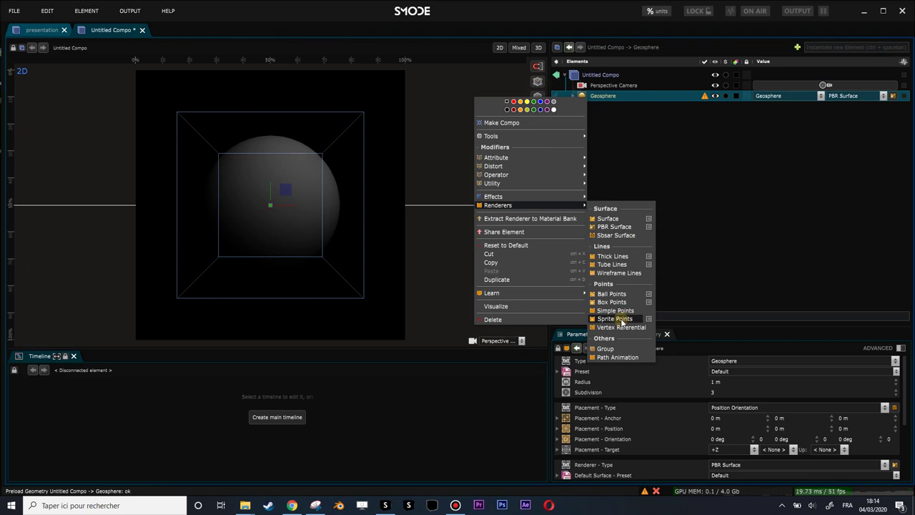
{"action": "left_click", "coordinate": [620, 315]}
{"action": "left_click", "coordinate": [604, 107]}
{"action": "key", "text": "Delete"}
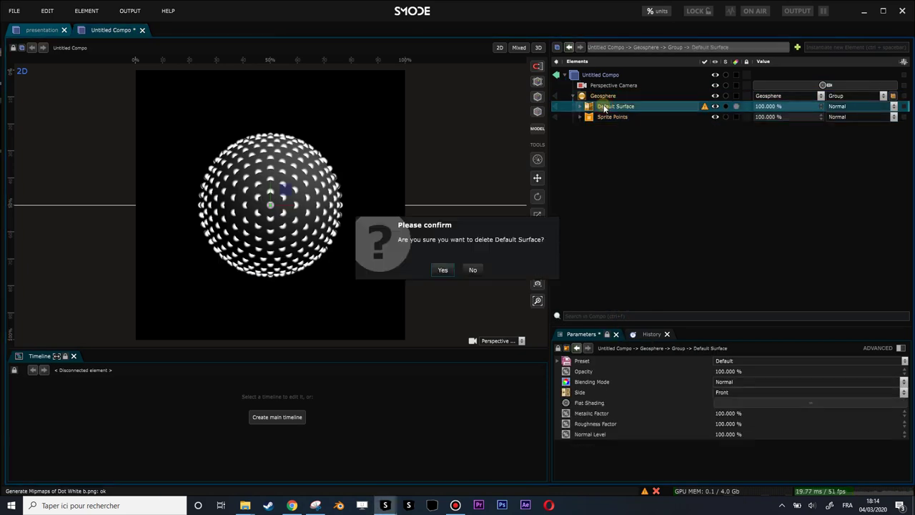
{"action": "key", "text": "Return"}
Step: Set the geosphere's radius to 2.01 m and its subdivision to 4
{"action": "left_click", "coordinate": [602, 98]}
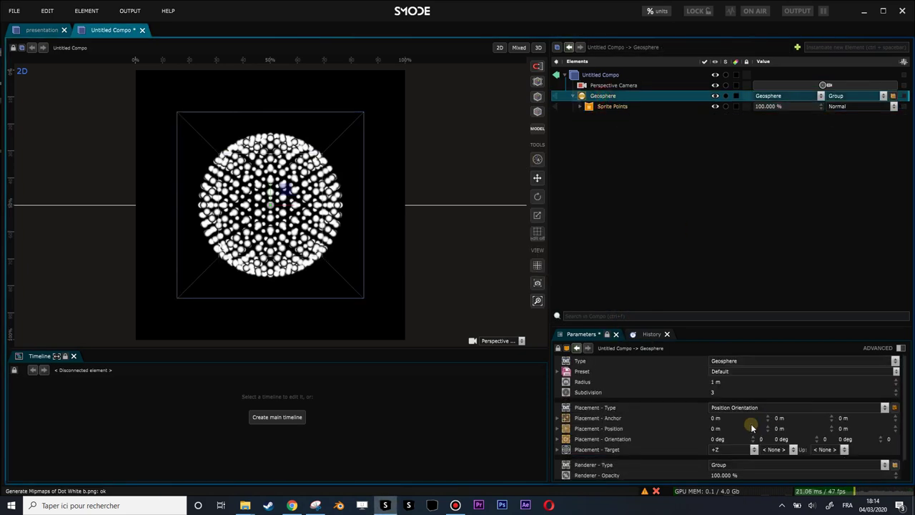
{"action": "left_click_drag", "start_coordinate": [721, 381], "coordinate": [720, 308]}
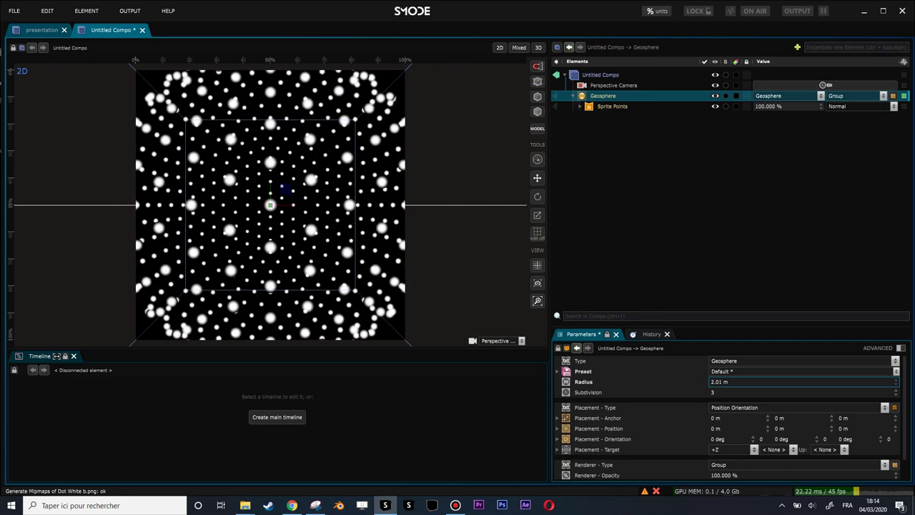
{"action": "left_click", "coordinate": [726, 392]}
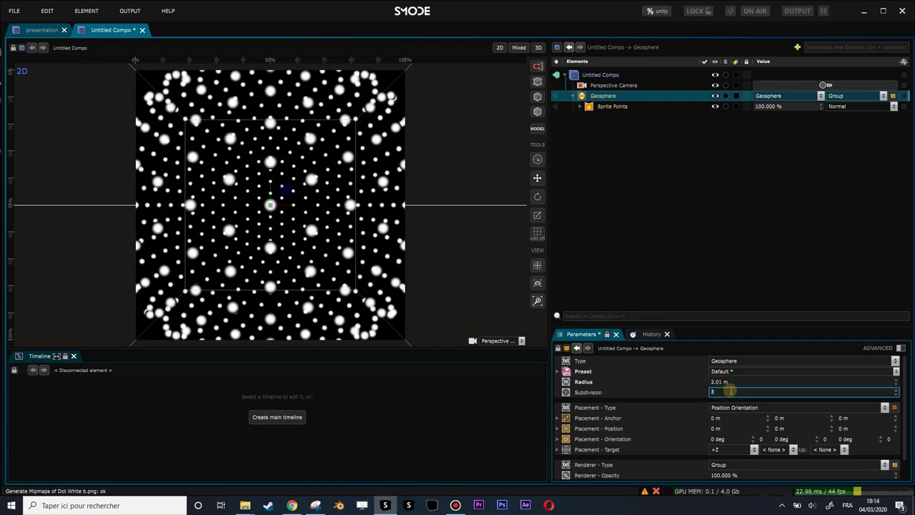
{"action": "key", "text": "Return"}
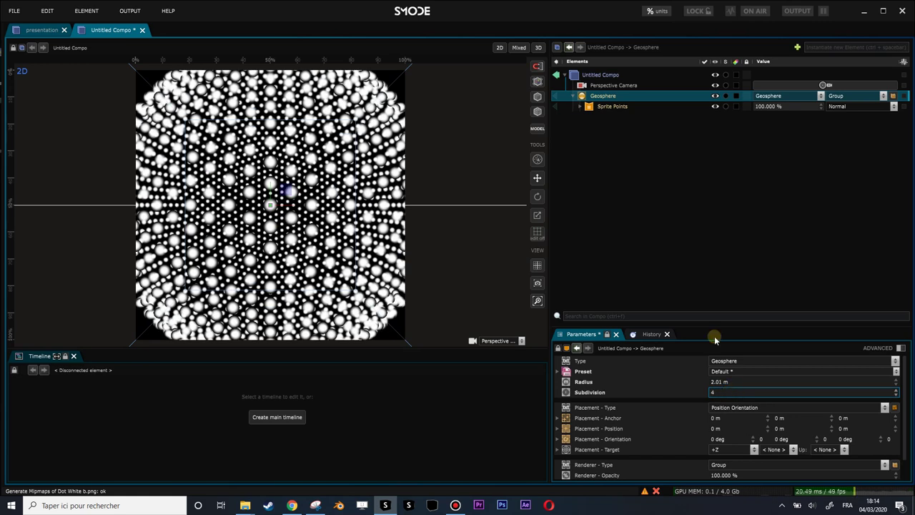
Step: Reduce the object space size of the Sprite Points to 0.03 m
{"action": "left_click", "coordinate": [622, 106]}
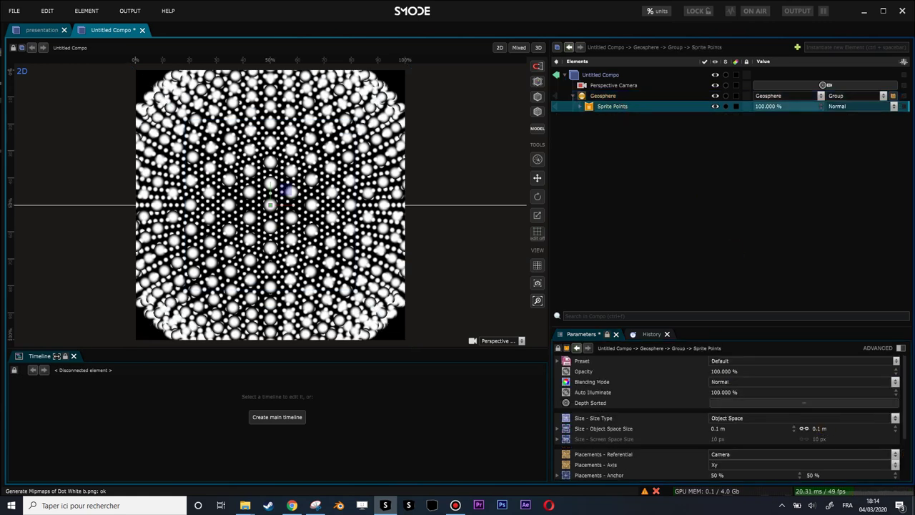
{"action": "left_click_drag", "start_coordinate": [850, 429], "coordinate": [850, 458]}
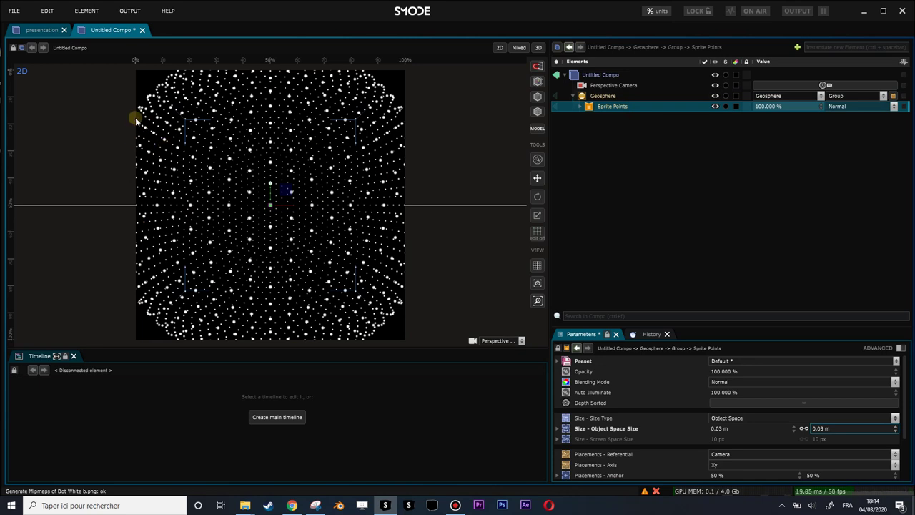
Step: Add a Plane mesh 3D layer to the compo
{"action": "right_click", "coordinate": [586, 119]}
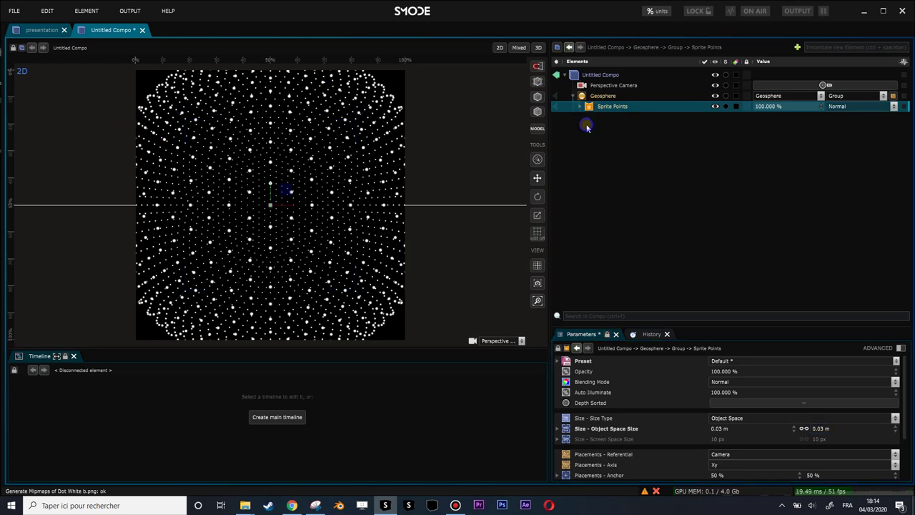
{"action": "mouse_move", "coordinate": [543, 164]}
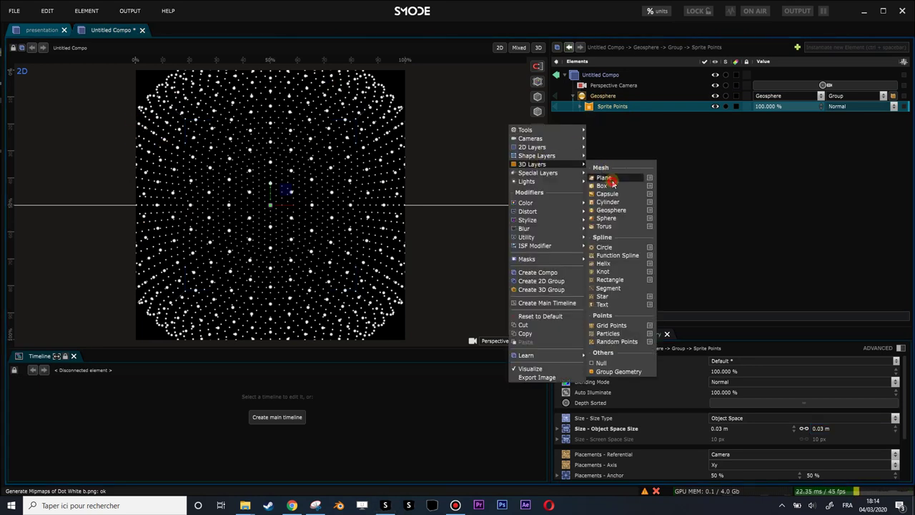
{"action": "left_click", "coordinate": [610, 178]}
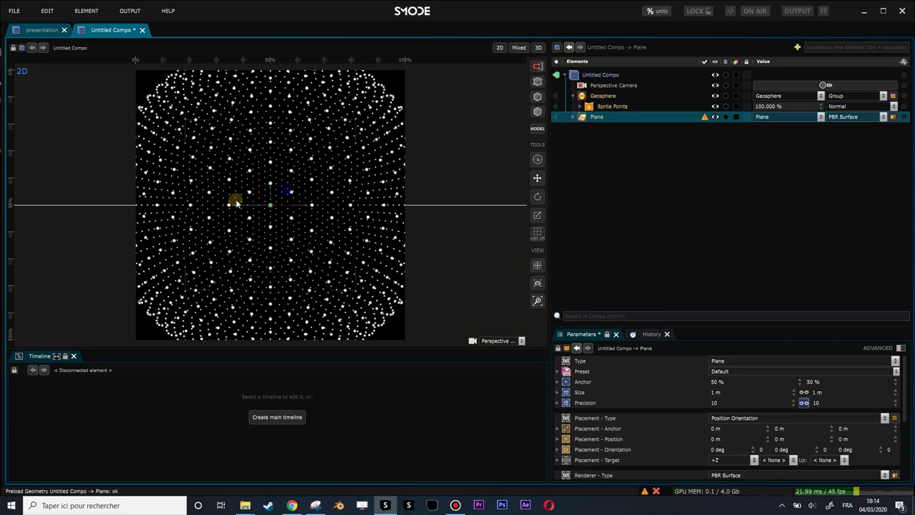
Step: Set the plane's first orientation angle to 90 degrees and enlarge its size to 4.43 m
{"action": "left_click", "coordinate": [717, 449]}
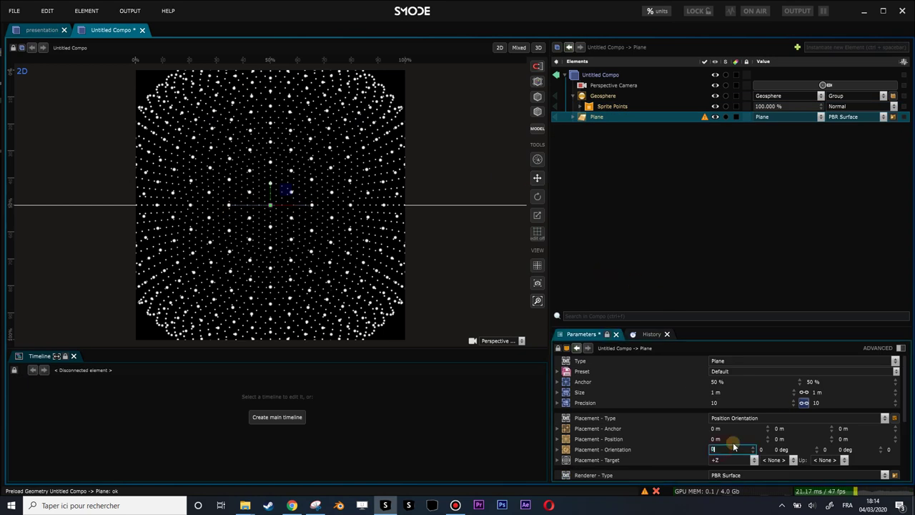
{"action": "type", "text": "90"}
{"action": "key", "text": "Return"}
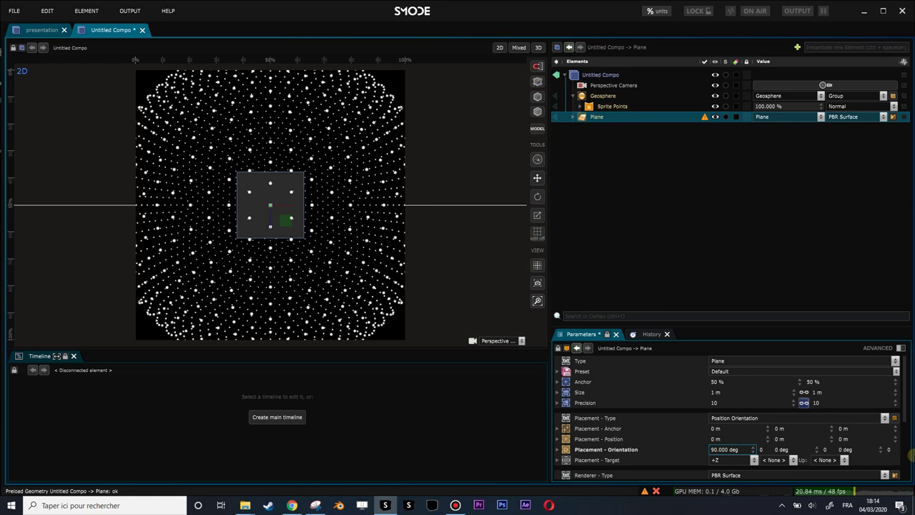
{"action": "left_click_drag", "start_coordinate": [822, 392], "coordinate": [821, 339]}
Step: Add a Surface renderer to the plane and delete the plane's Default Surface renderer
{"action": "left_click", "coordinate": [573, 116]}
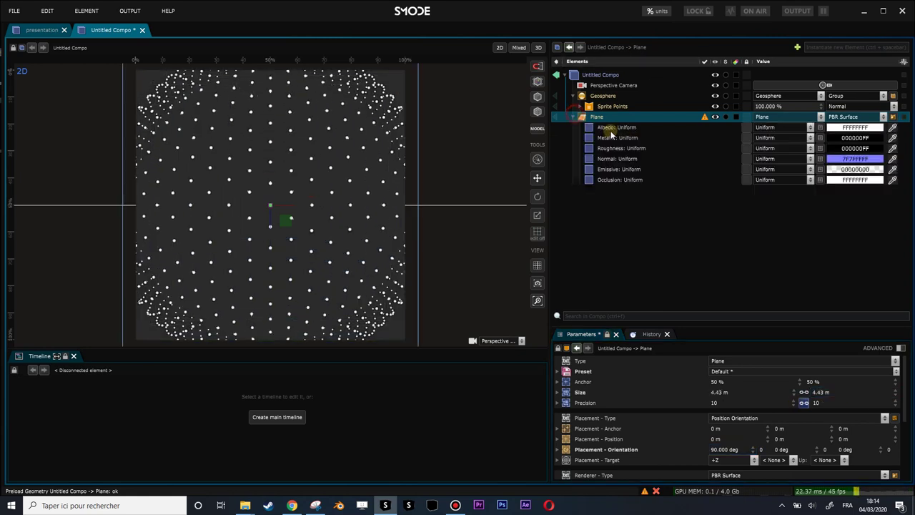
{"action": "right_click", "coordinate": [601, 116]}
{"action": "mouse_move", "coordinate": [533, 221]}
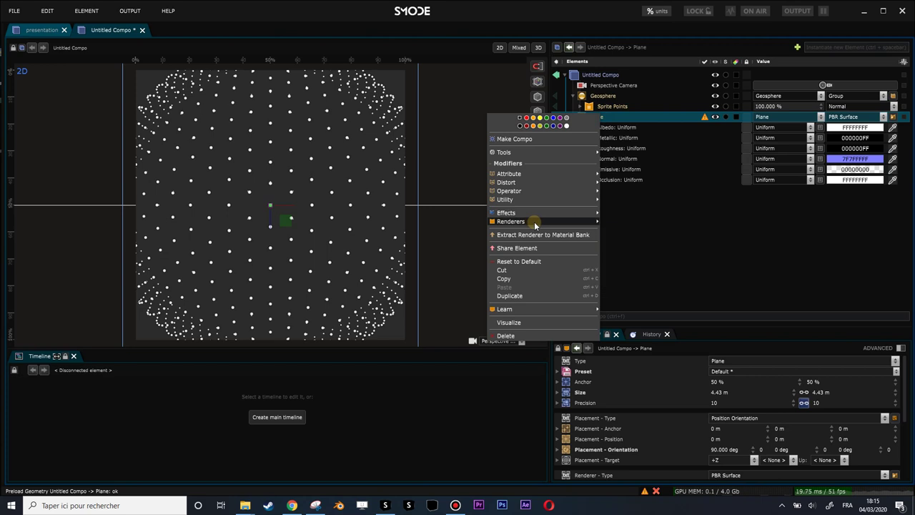
{"action": "left_click", "coordinate": [634, 236]}
{"action": "left_click", "coordinate": [574, 129]}
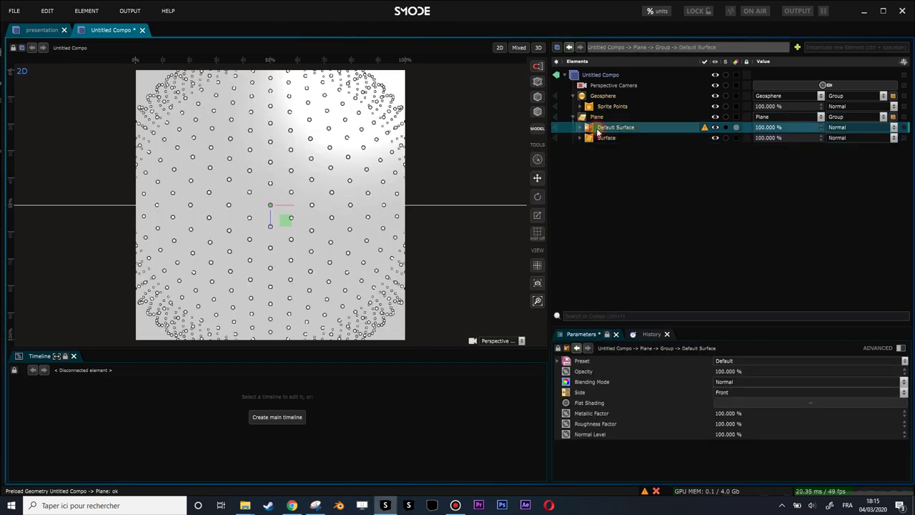
{"action": "key", "text": "Delete"}
Step: Delete the Specular component from the plane's Surface renderer
{"action": "left_click", "coordinate": [581, 129]}
{"action": "left_click", "coordinate": [607, 149]}
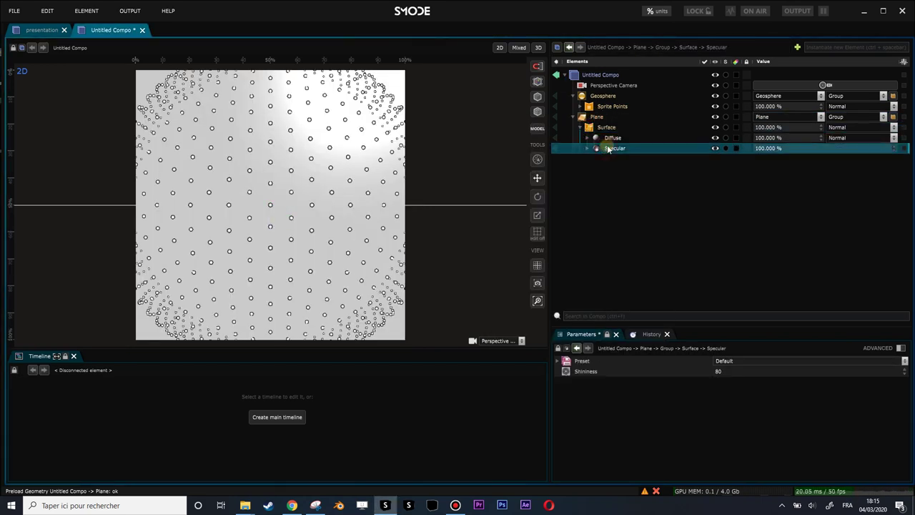
{"action": "key", "text": "Delete"}
Step: Set the uniform map colour of the plane's Diffuse component to black (000000FF)
{"action": "left_click", "coordinate": [588, 139]}
{"action": "left_click", "coordinate": [832, 152]}
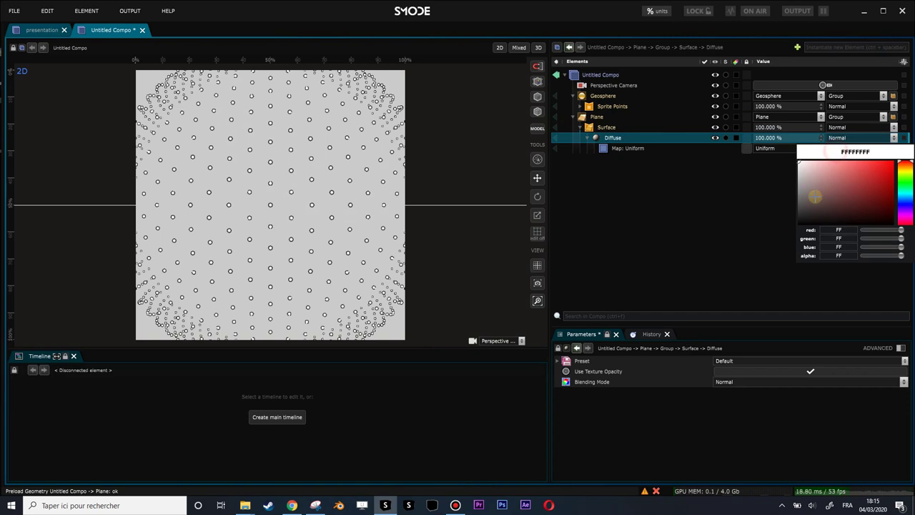
{"action": "left_click_drag", "start_coordinate": [813, 196], "coordinate": [712, 339]}
{"action": "left_click", "coordinate": [630, 236]}
Step: Inspect in 3D how the black plane cuts through the dotted geosphere, ending in the 2D view
{"action": "left_click", "coordinate": [595, 117]}
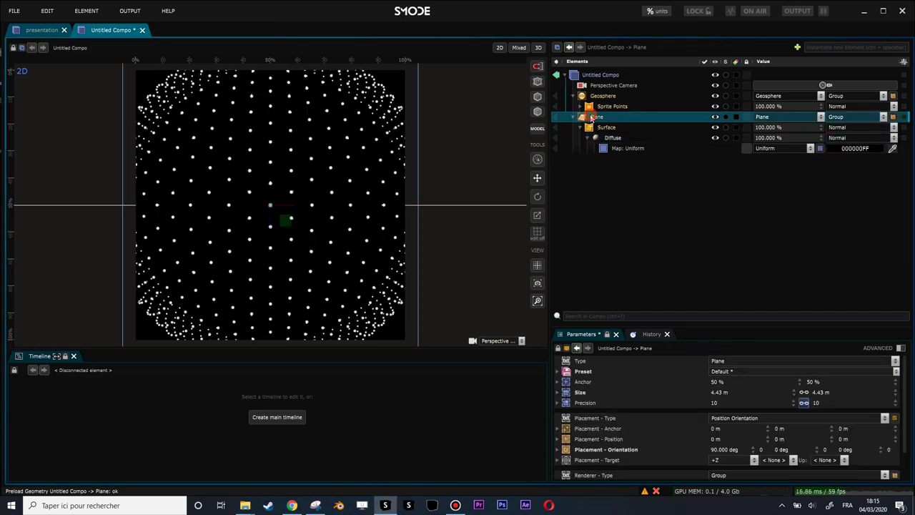
{"action": "left_click", "coordinate": [538, 47]}
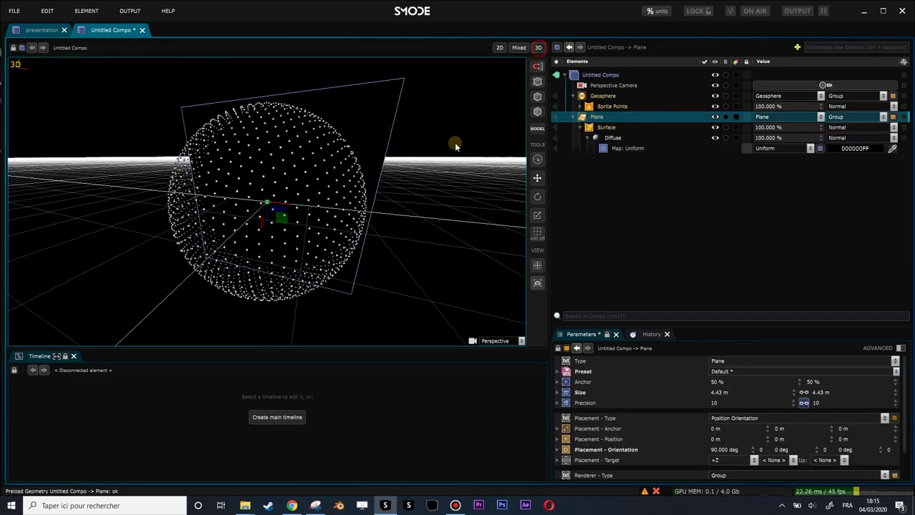
{"action": "left_click_drag", "start_coordinate": [429, 156], "coordinate": [429, 107]}
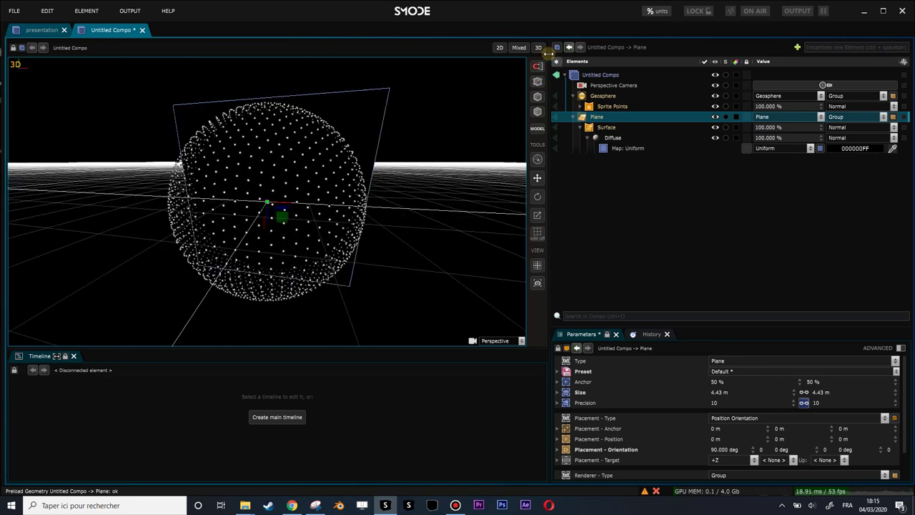
{"action": "left_click", "coordinate": [499, 48]}
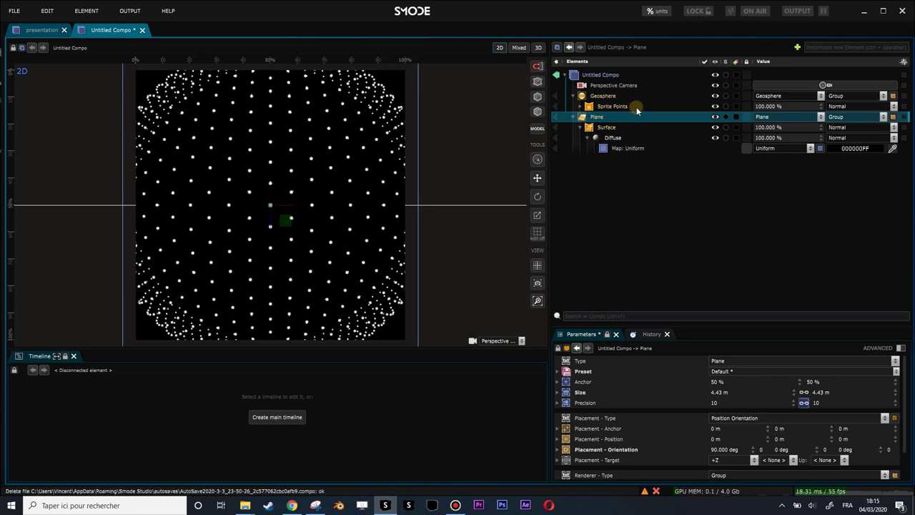
Step: Add a 3D Transform distort modifier to the geosphere and set its Z scale to 0.0005
{"action": "right_click", "coordinate": [592, 97]}
{"action": "mouse_move", "coordinate": [520, 170]}
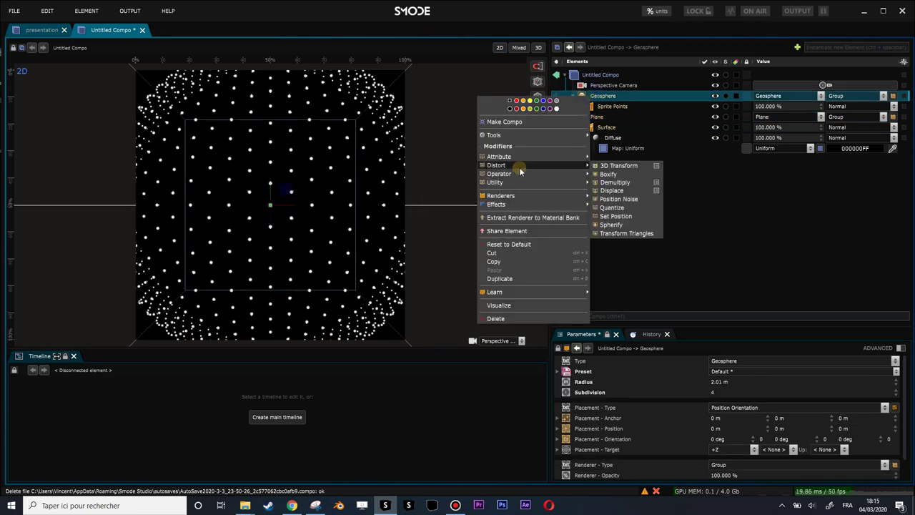
{"action": "left_click", "coordinate": [605, 166]}
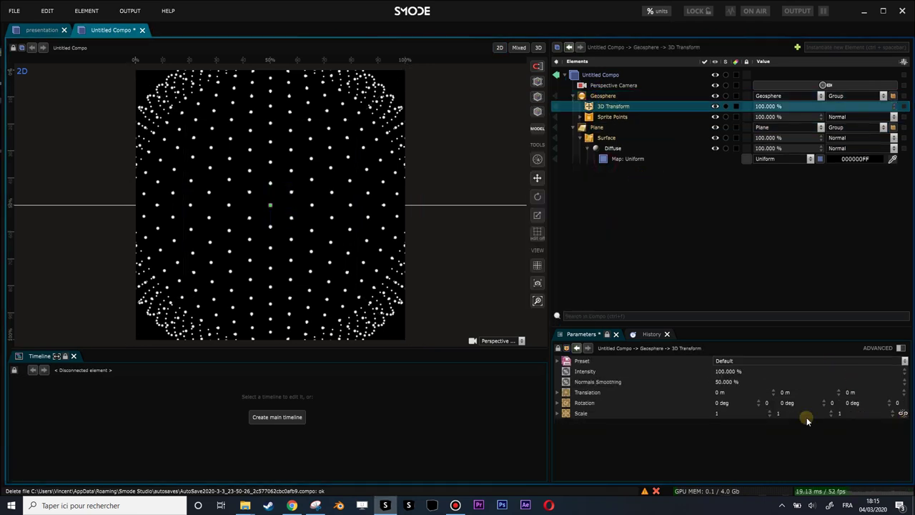
{"action": "left_click_drag", "start_coordinate": [846, 421], "coordinate": [851, 420]}
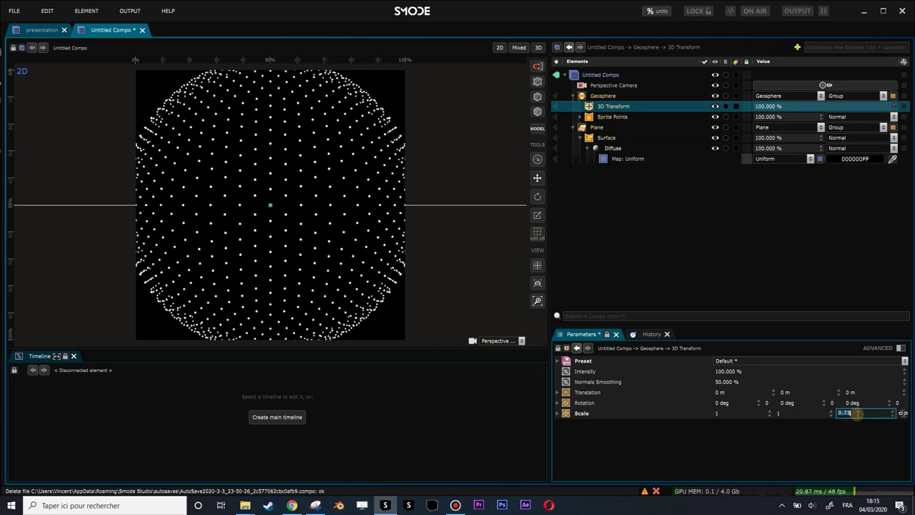
{"action": "type", "text": ".0006"}
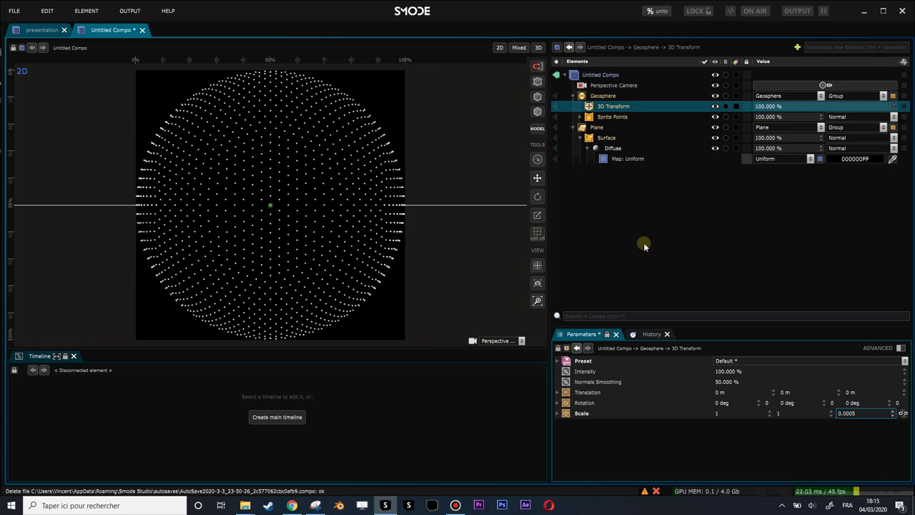
Step: Examine the flattened geosphere points from the side in the 3D view
{"action": "left_click", "coordinate": [537, 66]}
{"action": "left_click_drag", "start_coordinate": [403, 186], "coordinate": [307, 202]}
{"action": "scroll", "coordinate": [306, 203], "scroll_direction": "up", "scroll_amount": 3}
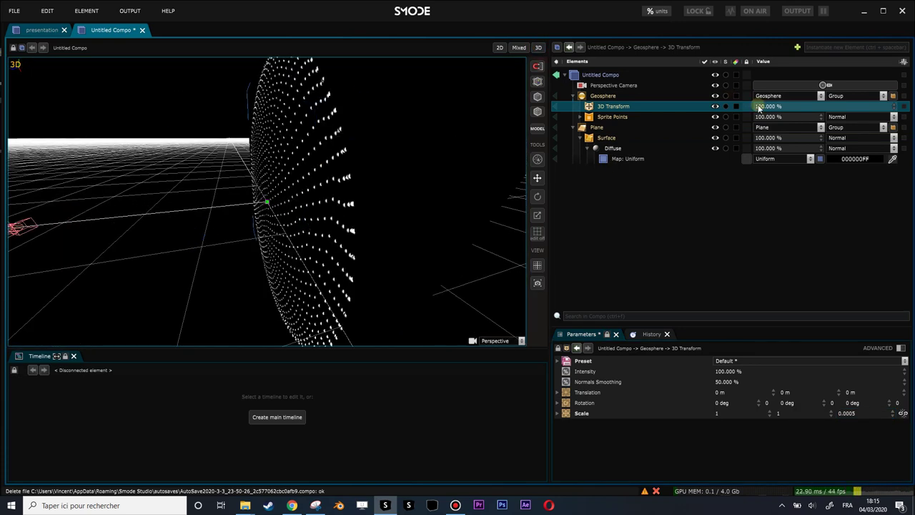
Step: Examine the flattened geosphere points in the 3D view from the front, at an angle and at different distances
{"action": "mouse_move", "coordinate": [800, 107]}
{"action": "left_mouse_down"}
{"action": "mouse_move", "coordinate": [799, 176]}
{"action": "mouse_move", "coordinate": [799, 107]}
{"action": "left_mouse_up"}
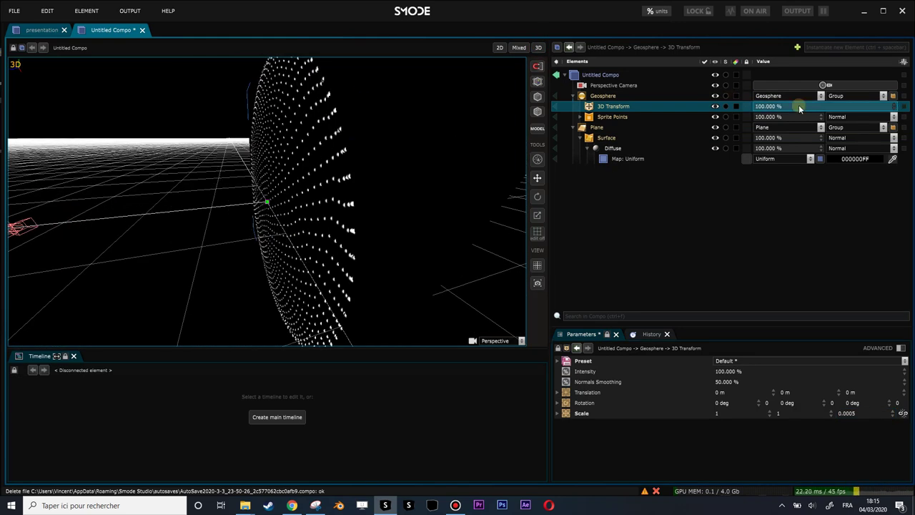
{"action": "left_click_drag", "start_coordinate": [334, 143], "coordinate": [298, 180]}
{"action": "left_click_drag", "start_coordinate": [317, 217], "coordinate": [385, 203]}
{"action": "scroll", "coordinate": [362, 201], "scroll_direction": "up", "scroll_amount": 3}
{"action": "scroll", "coordinate": [291, 214], "scroll_direction": "down", "scroll_amount": 3}
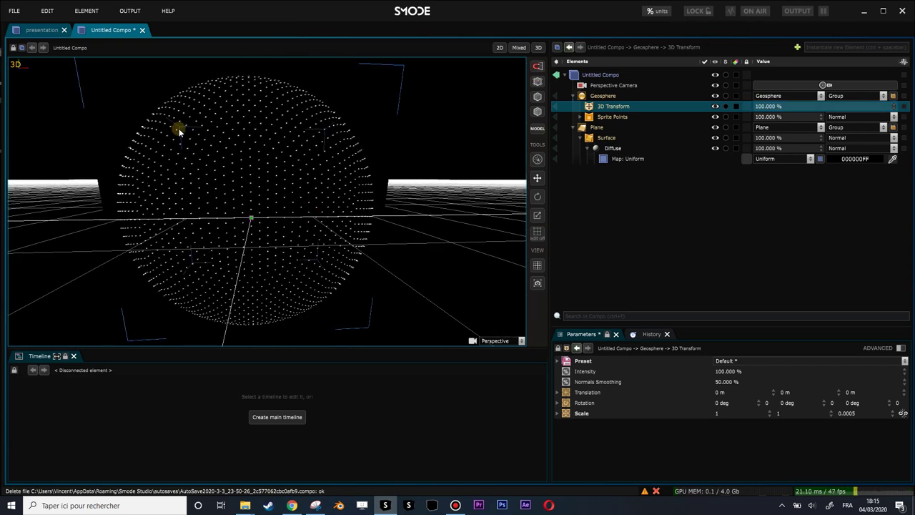
{"action": "scroll", "coordinate": [243, 220], "scroll_direction": "up", "scroll_amount": 3}
{"action": "scroll", "coordinate": [238, 203], "scroll_direction": "down", "scroll_amount": 2}
{"action": "left_click_drag", "start_coordinate": [230, 201], "coordinate": [256, 181]}
{"action": "left_click_drag", "start_coordinate": [241, 238], "coordinate": [213, 148]}
{"action": "left_click_drag", "start_coordinate": [316, 266], "coordinate": [300, 293]}
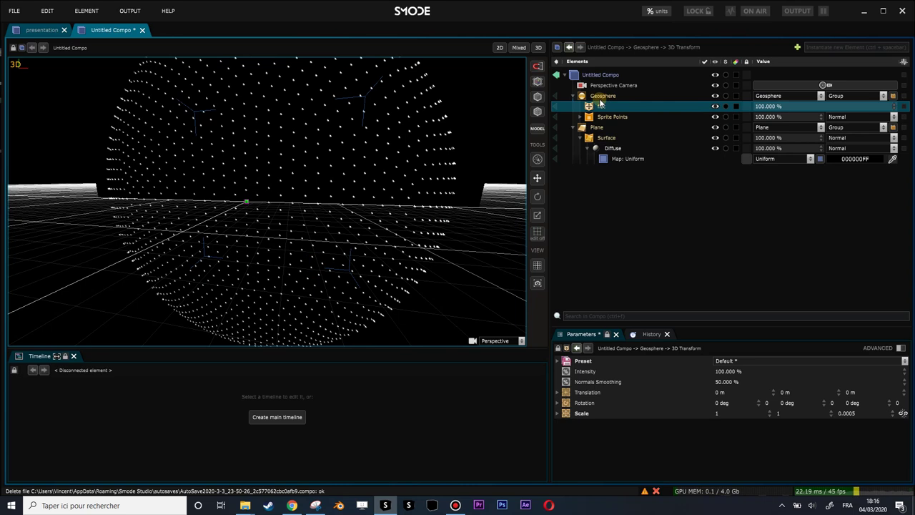
Step: Add a second 3D Transform distort modifier to the geosphere and name the two modifiers flat and Animation
{"action": "left_click", "coordinate": [602, 96]}
{"action": "right_click", "coordinate": [601, 98]}
{"action": "mouse_move", "coordinate": [552, 172]}
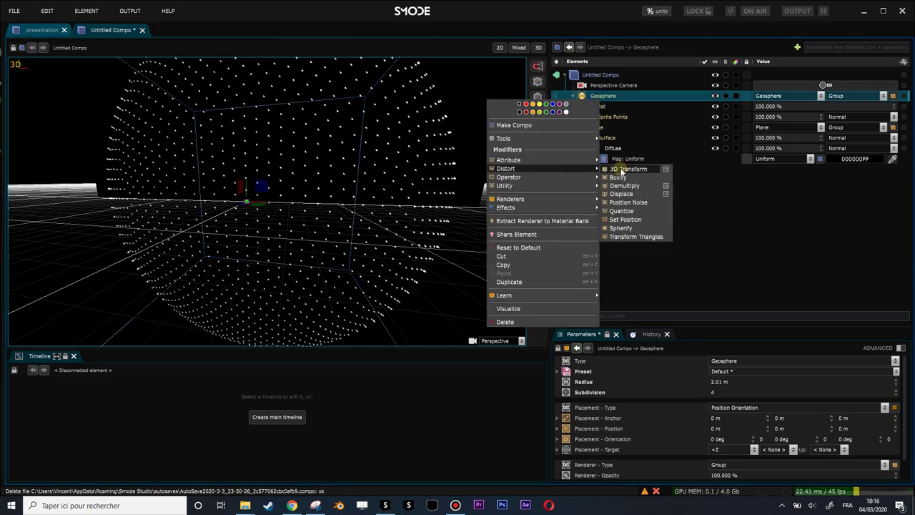
{"action": "left_click", "coordinate": [621, 170]}
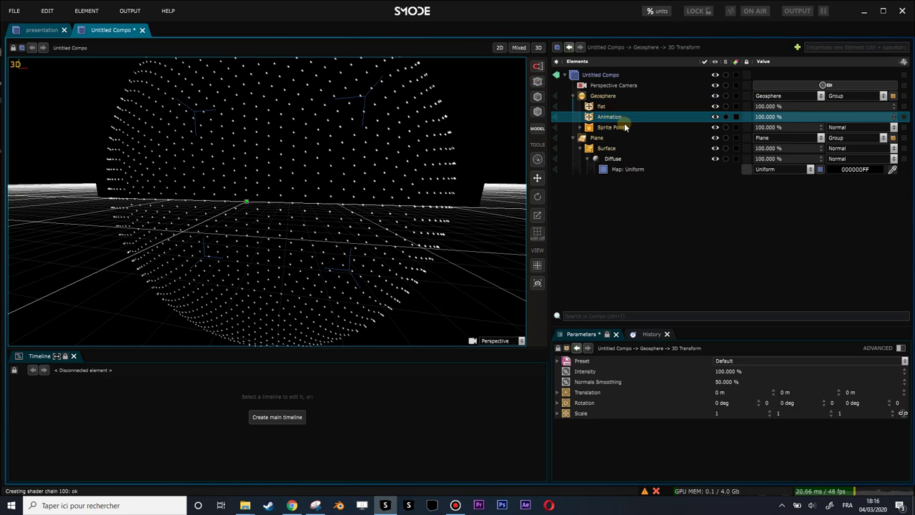
Step: Set the Animation modifier's Z translation to 0.39 m, previewing its intensity between 0 and 100 % in the 2D view
{"action": "left_click_drag", "start_coordinate": [858, 391], "coordinate": [822, 364]}
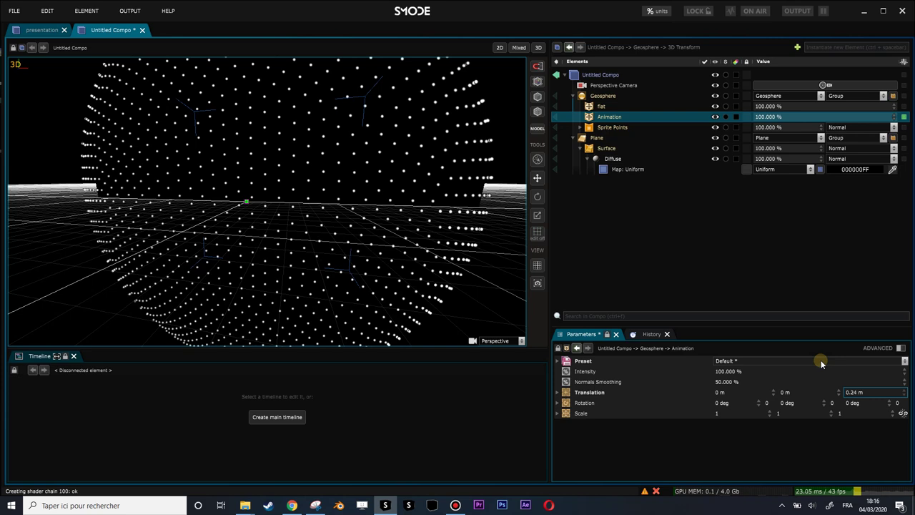
{"action": "left_click", "coordinate": [500, 47]}
{"action": "left_click_drag", "start_coordinate": [769, 117], "coordinate": [715, 118]}
{"action": "left_click_drag", "start_coordinate": [807, 116], "coordinate": [754, 116]}
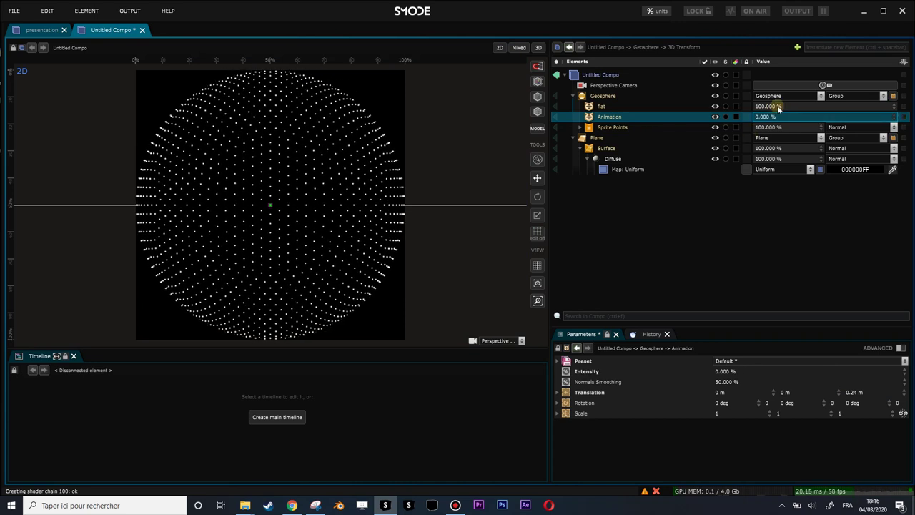
{"action": "left_click_drag", "start_coordinate": [754, 116], "coordinate": [896, 117]}
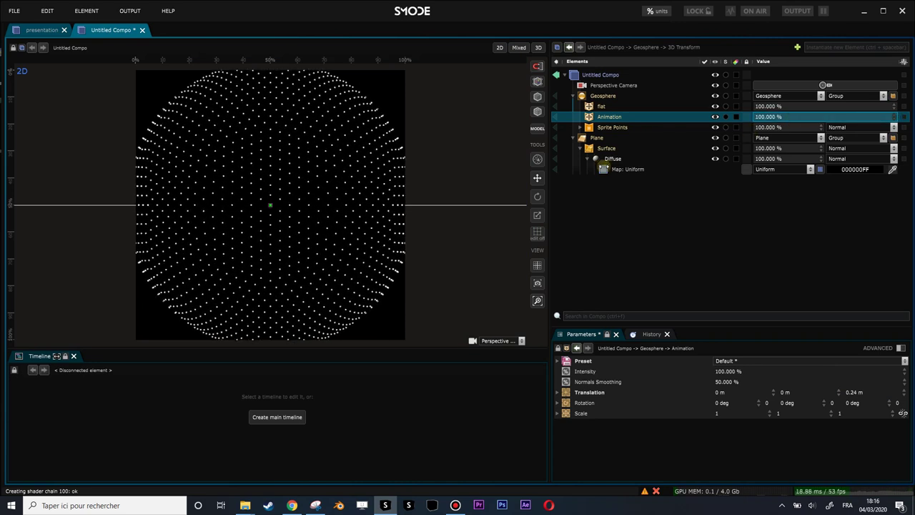
{"action": "left_click_drag", "start_coordinate": [856, 391], "coordinate": [880, 392]}
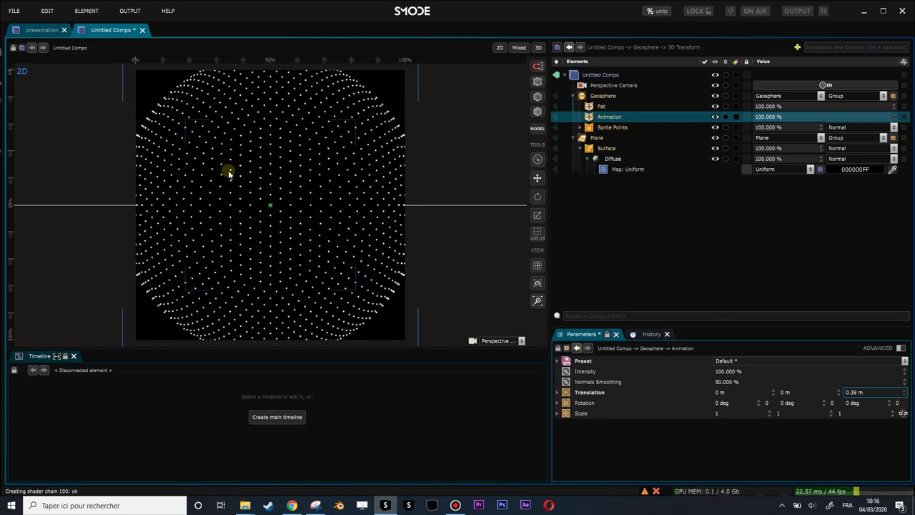
{"action": "mouse_move", "coordinate": [764, 116]}
{"action": "left_mouse_down"}
{"action": "mouse_move", "coordinate": [620, 117]}
{"action": "mouse_move", "coordinate": [764, 116]}
{"action": "left_mouse_up"}
Step: Add a Layer mask to the Animation modifier
{"action": "right_click", "coordinate": [600, 119]}
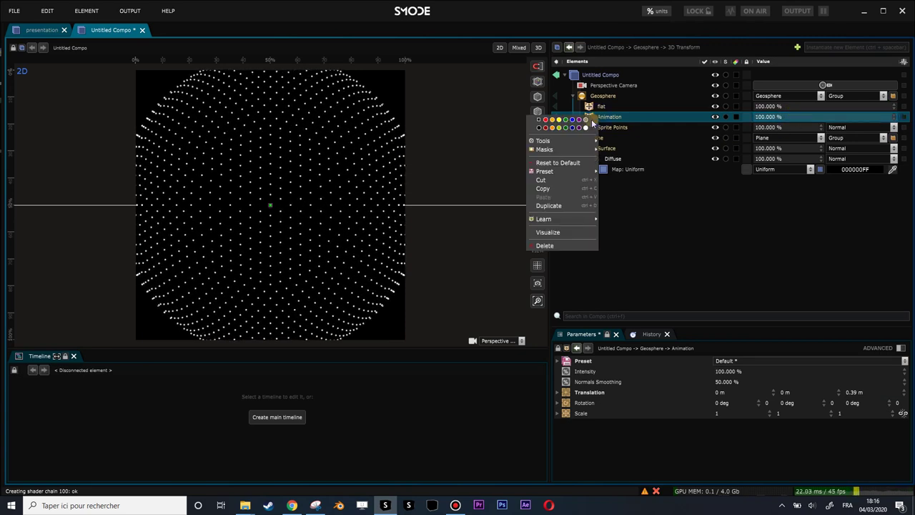
{"action": "mouse_move", "coordinate": [550, 152]}
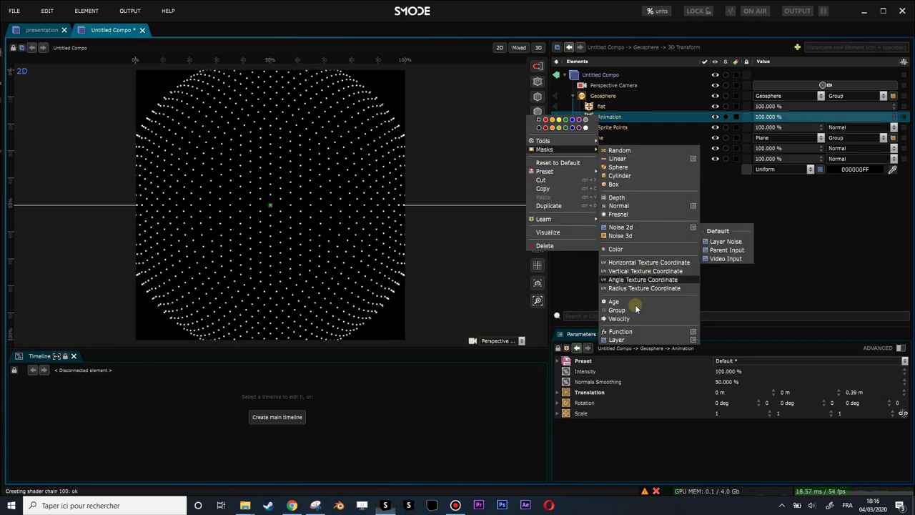
{"action": "left_click", "coordinate": [624, 342]}
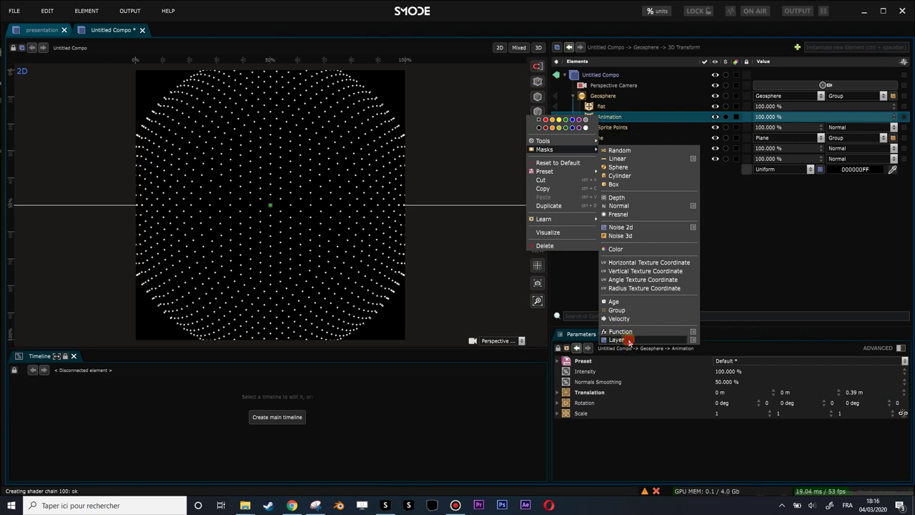
{"action": "left_click", "coordinate": [619, 340]}
Step: Convert the layer mask's Uniform generator into a Compo and visualize that compo
{"action": "left_click", "coordinate": [588, 127]}
{"action": "left_click", "coordinate": [555, 160]}
{"action": "left_click", "coordinate": [626, 163]}
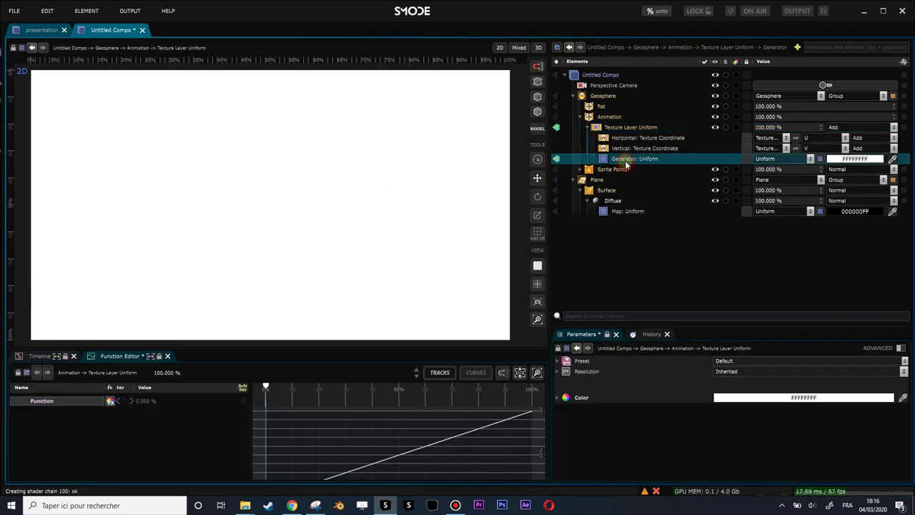
{"action": "key", "text": "ctrl+g"}
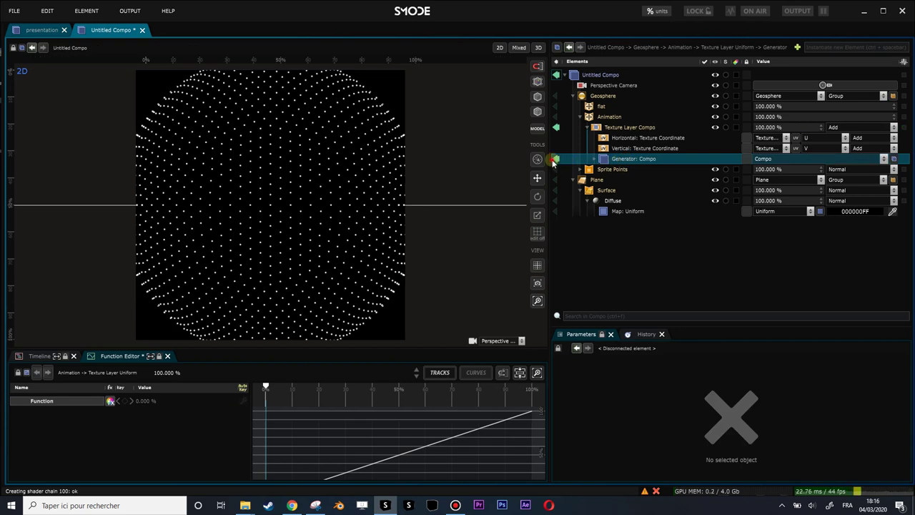
{"action": "left_click", "coordinate": [557, 160]}
Step: Set the generator compo's rasterizer resolution to 1024 x 1024 and check the Animation modifier's effect in the main composition
{"action": "left_click", "coordinate": [630, 158]}
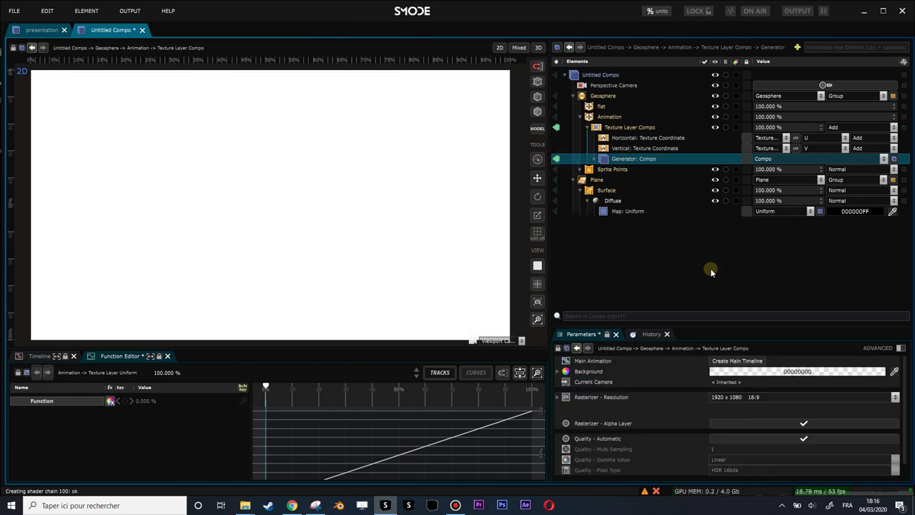
{"action": "left_click", "coordinate": [736, 398]}
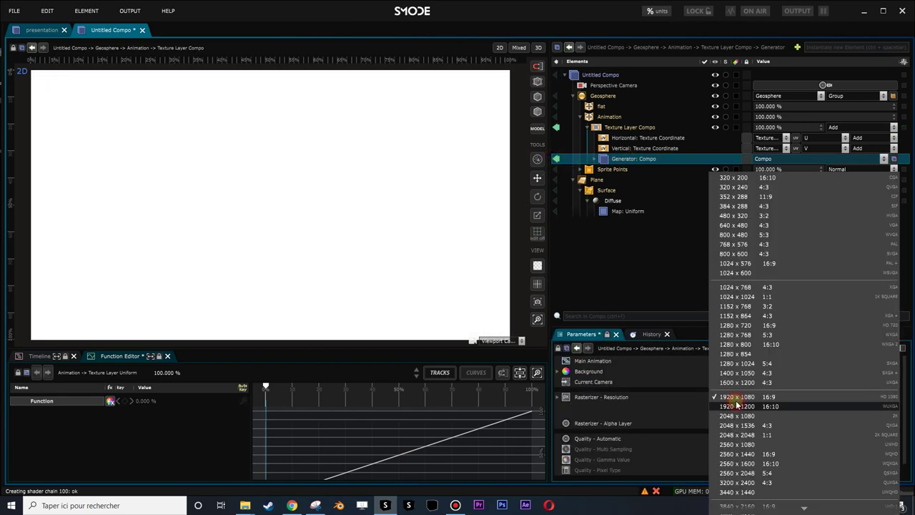
{"action": "left_click", "coordinate": [741, 289]}
{"action": "scroll", "coordinate": [289, 159], "scroll_direction": "down", "scroll_amount": 1}
{"action": "left_click_drag", "start_coordinate": [288, 159], "coordinate": [390, 163]}
{"action": "key", "text": "f"}
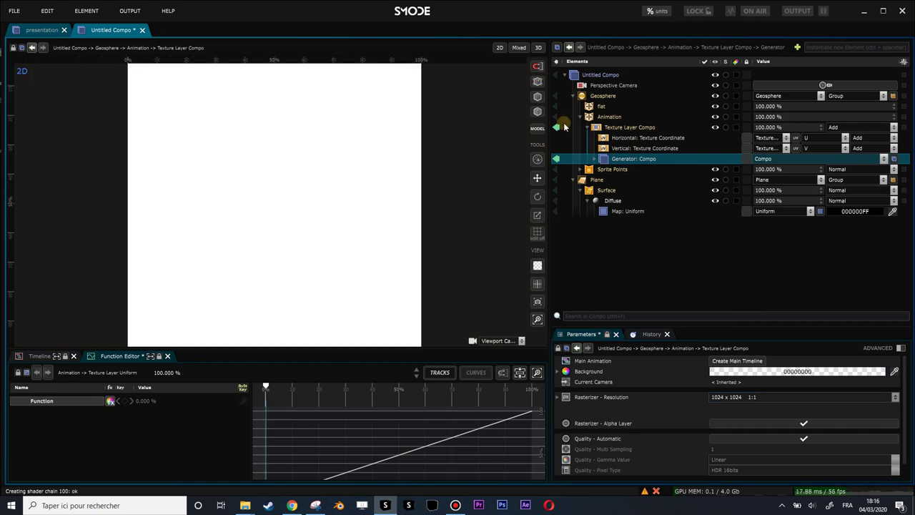
{"action": "left_click", "coordinate": [557, 129]}
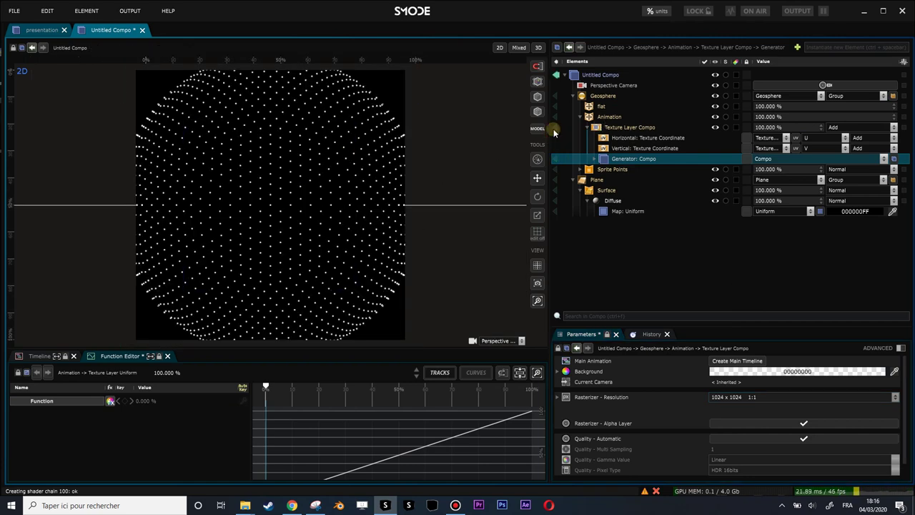
{"action": "left_click", "coordinate": [602, 118]}
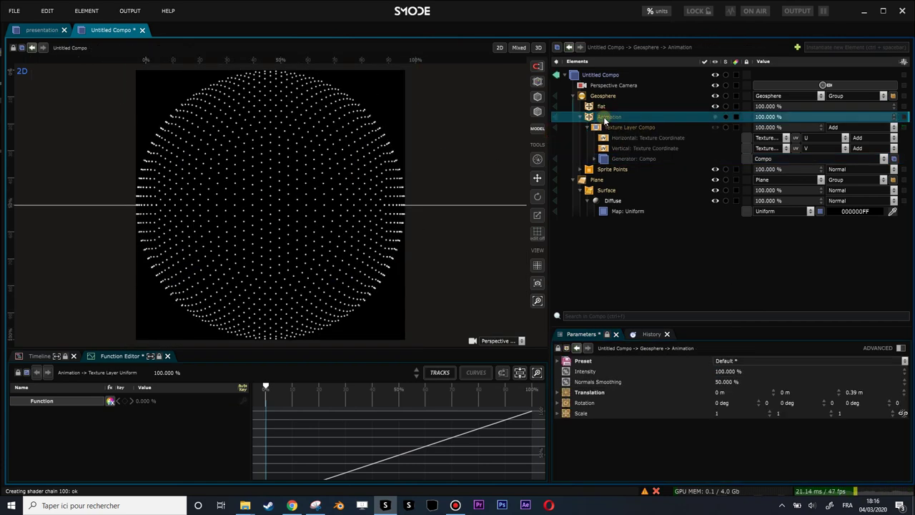
Step: Try a Placement Mask about 56 % wide on the generator compo's Uniform layer, check its effect on the geosphere and delete the mask
{"action": "left_click", "coordinate": [595, 159]}
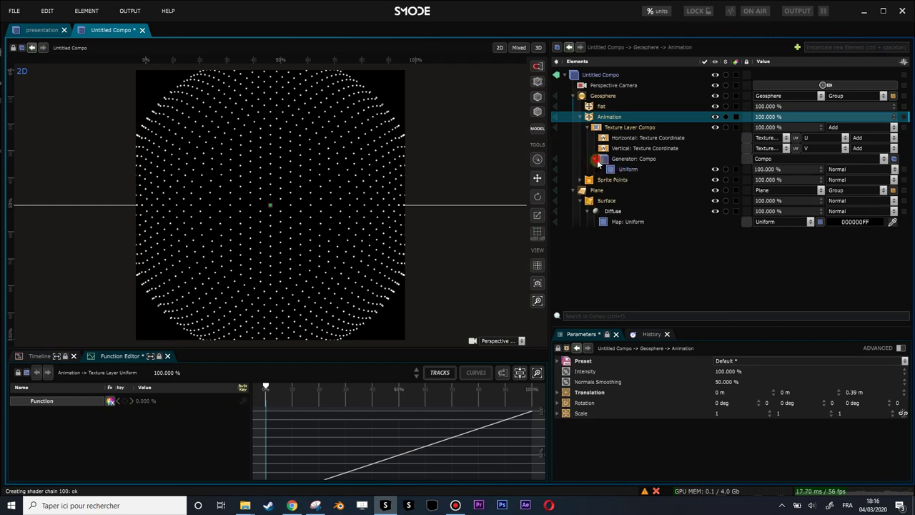
{"action": "left_click", "coordinate": [557, 158]}
{"action": "left_click", "coordinate": [627, 169]}
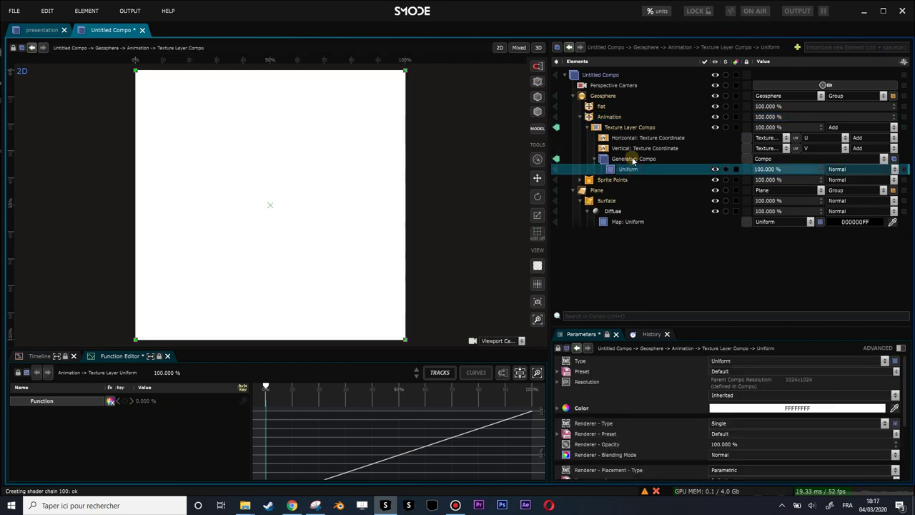
{"action": "right_click", "coordinate": [628, 169]}
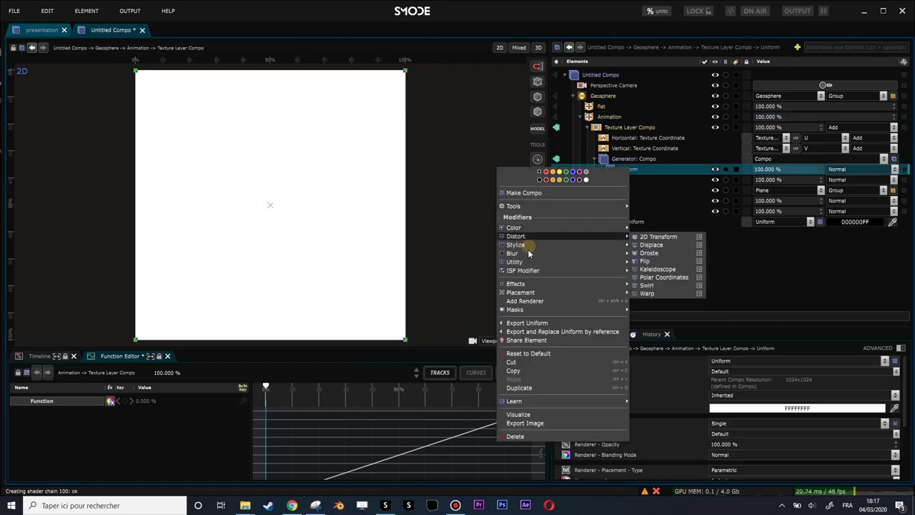
{"action": "mouse_move", "coordinate": [556, 309]}
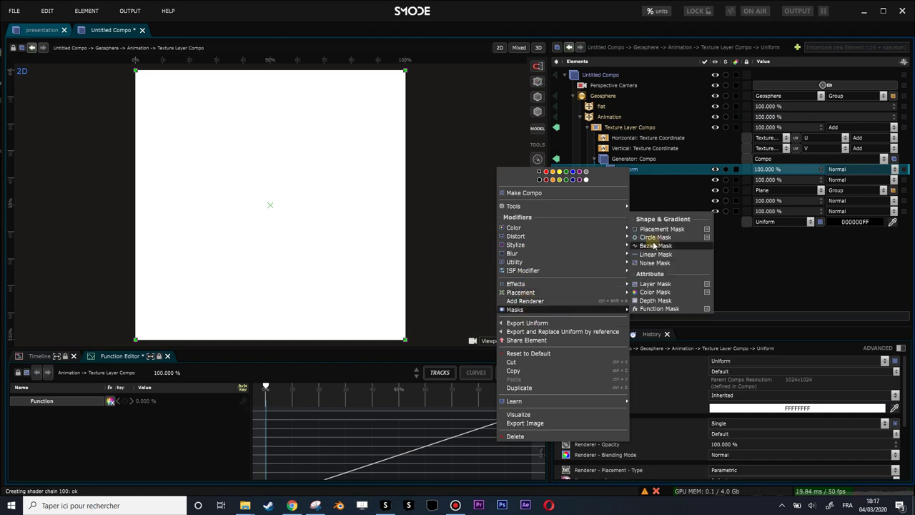
{"action": "left_click", "coordinate": [652, 230]}
{"action": "left_click_drag", "start_coordinate": [332, 192], "coordinate": [285, 192]}
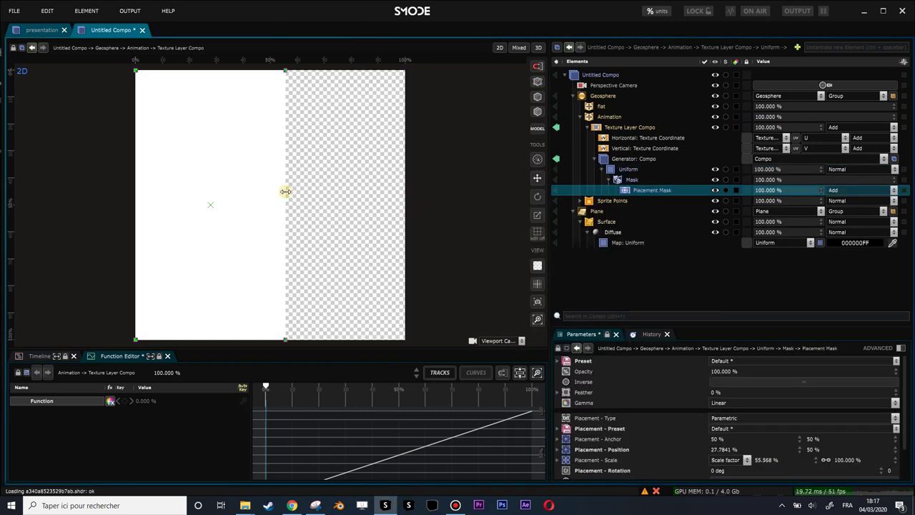
{"action": "left_click", "coordinate": [551, 127]}
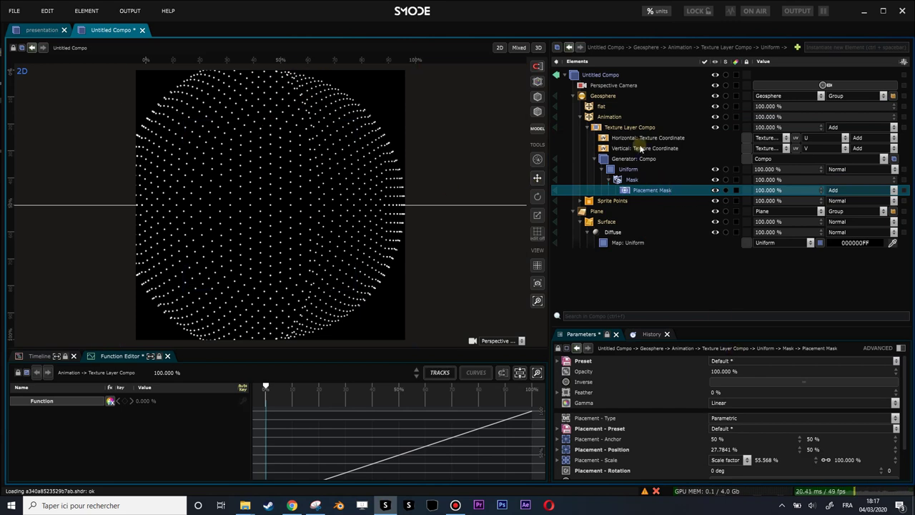
{"action": "left_click", "coordinate": [632, 180]}
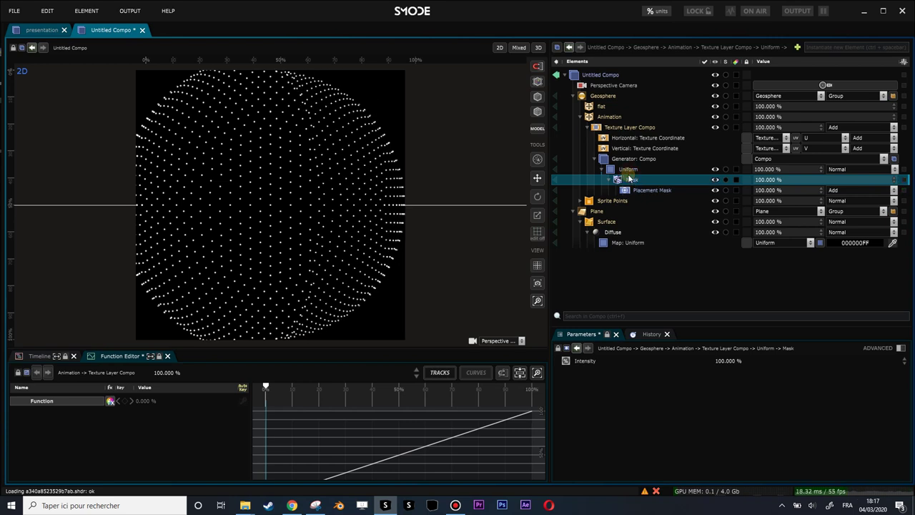
{"action": "key", "text": "Delete"}
Step: Replace the Uniform layer in the generator compo with a Linear Gradient 2D layer
{"action": "left_click", "coordinate": [560, 161]}
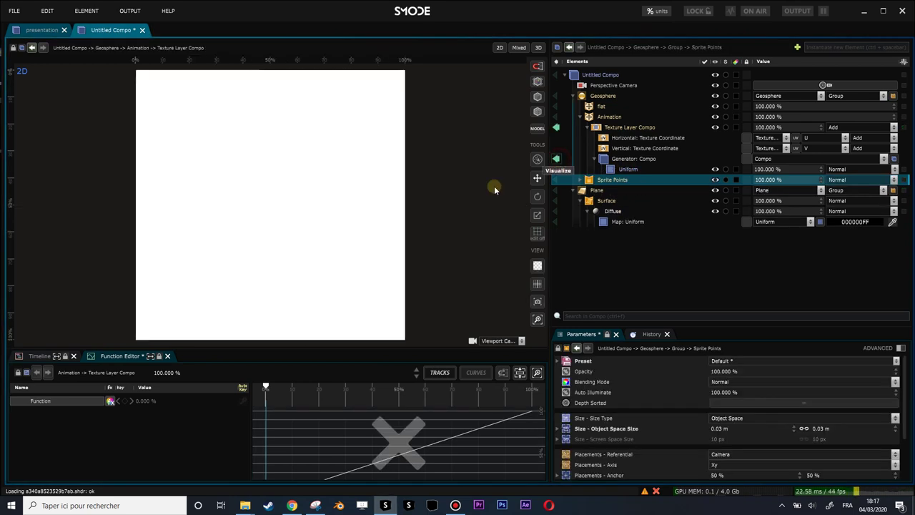
{"action": "left_click", "coordinate": [614, 162]}
{"action": "right_click", "coordinate": [613, 162]}
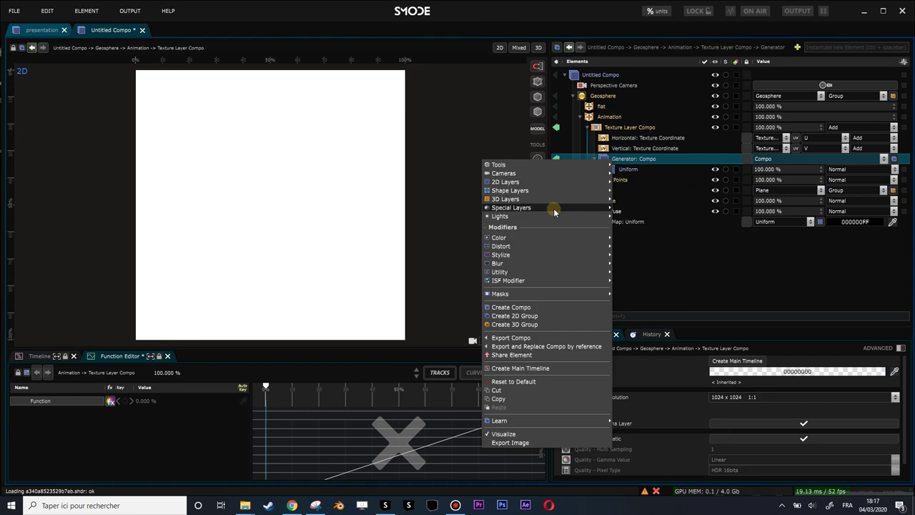
{"action": "mouse_move", "coordinate": [565, 182]}
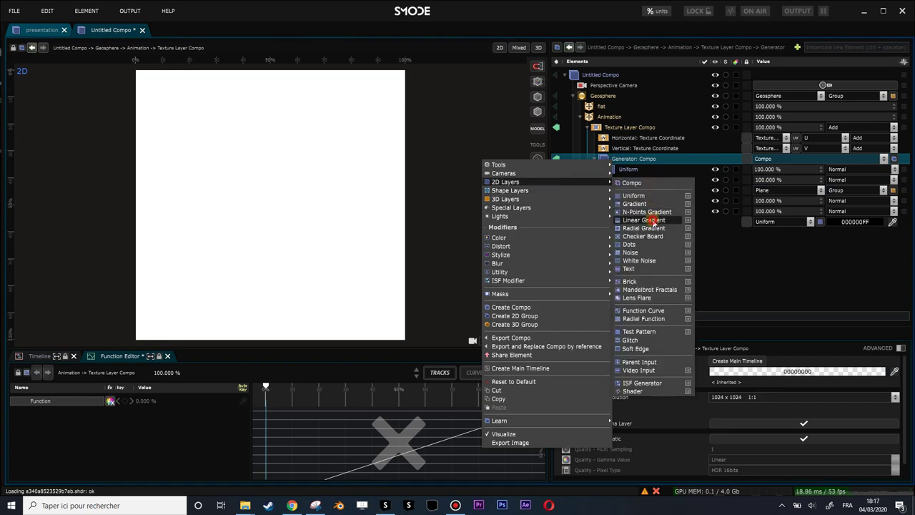
{"action": "left_click", "coordinate": [647, 221]}
{"action": "left_click", "coordinate": [620, 170]}
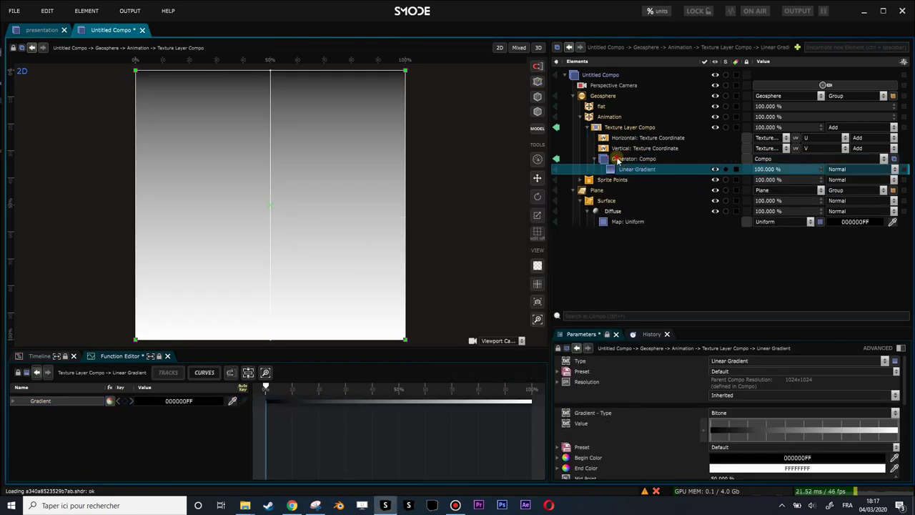
{"action": "key", "text": "Delete"}
Step: Add a 2D Transform distort modifier to the generator compo and set only its vertical scale to 50 %
{"action": "right_click", "coordinate": [615, 159]}
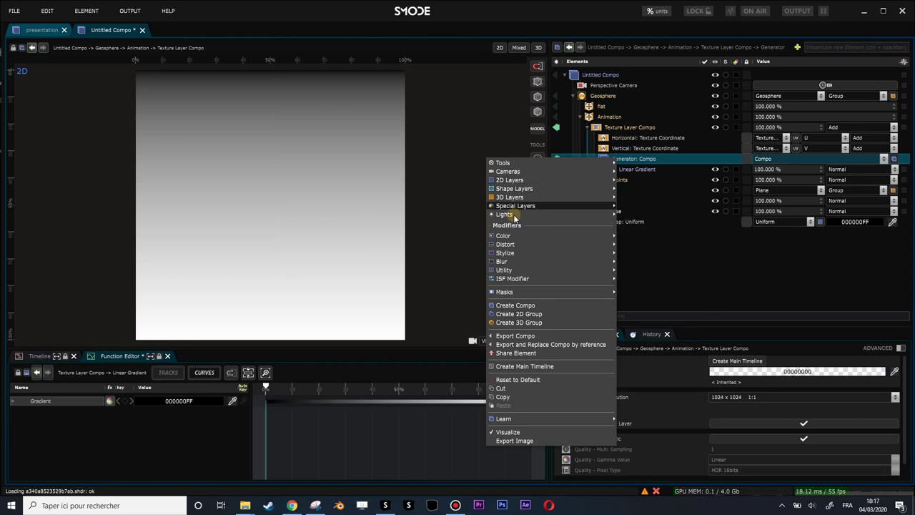
{"action": "mouse_move", "coordinate": [514, 245]}
{"action": "left_click", "coordinate": [650, 245]}
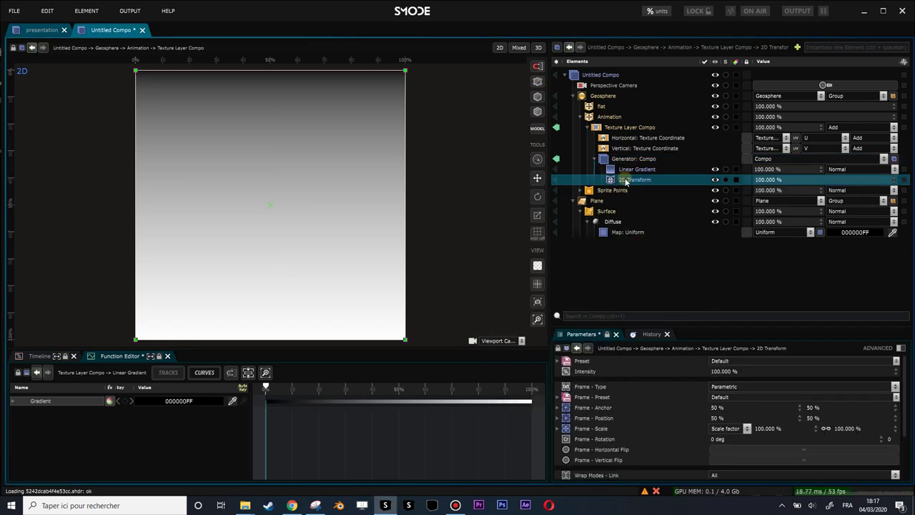
{"action": "left_click", "coordinate": [829, 429]}
{"action": "double_click", "coordinate": [845, 428]}
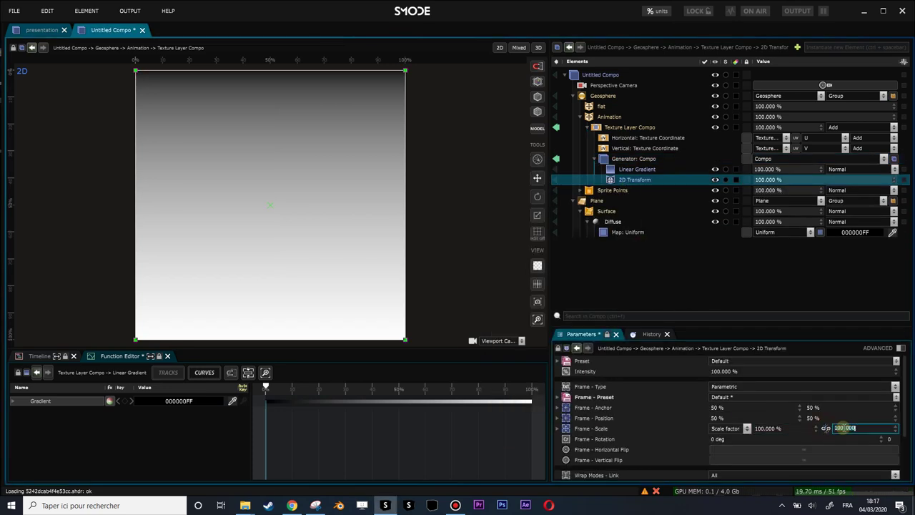
{"action": "type", "text": "50"}
{"action": "key", "text": "Return"}
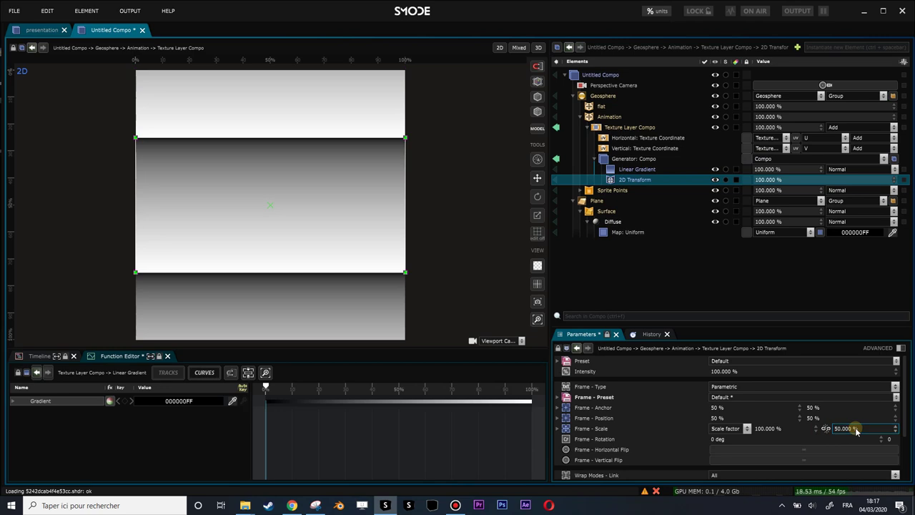
Step: Set all wrap modes of the generator compo's 2D Transform to Mirrored Repeat and rename the modifier repeat
{"action": "scroll", "coordinate": [804, 405], "scroll_direction": "down", "scroll_amount": 3}
{"action": "left_click", "coordinate": [730, 445]}
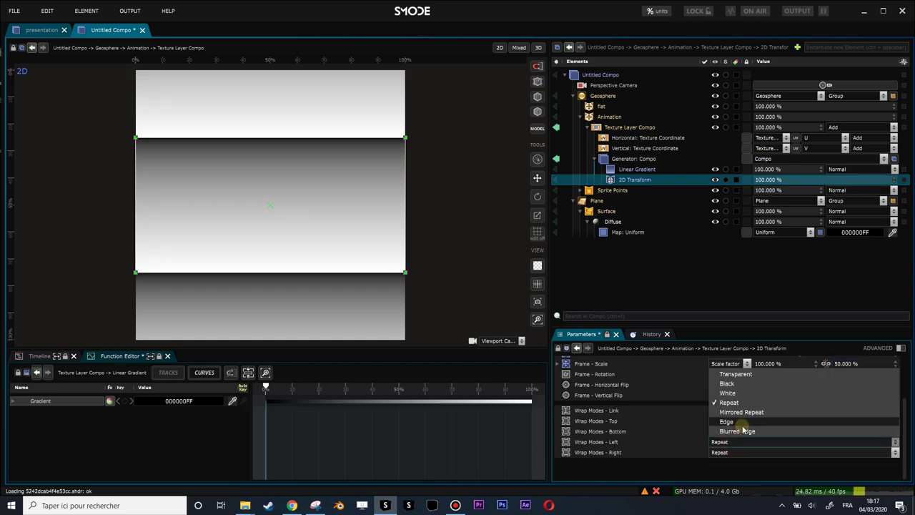
{"action": "left_click", "coordinate": [742, 417]}
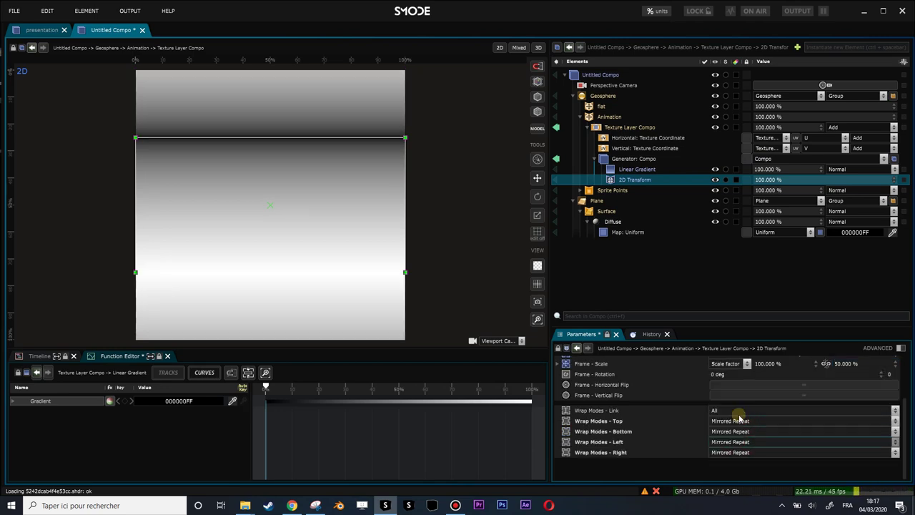
Step: Add a second 2D Transform distort modifier to the generator compo and name it Animation
{"action": "right_click", "coordinate": [632, 161]}
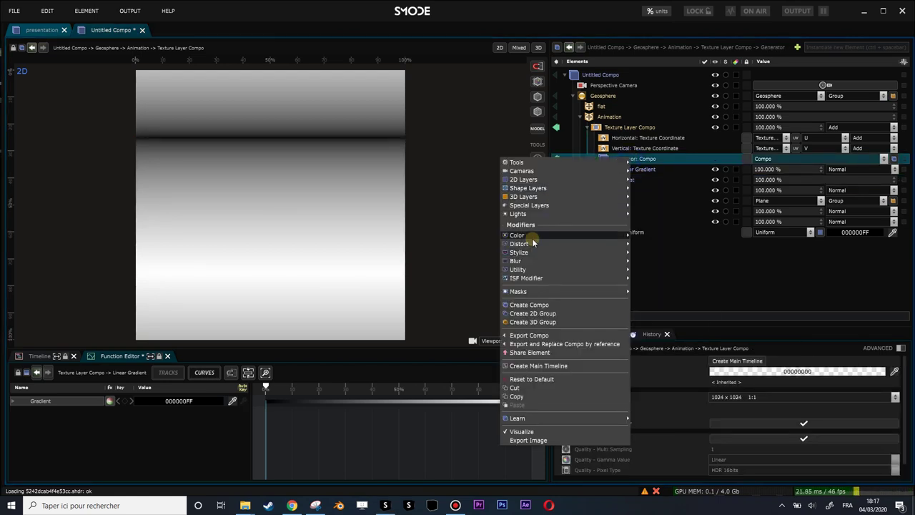
{"action": "mouse_move", "coordinate": [534, 247]}
{"action": "left_click", "coordinate": [657, 245]}
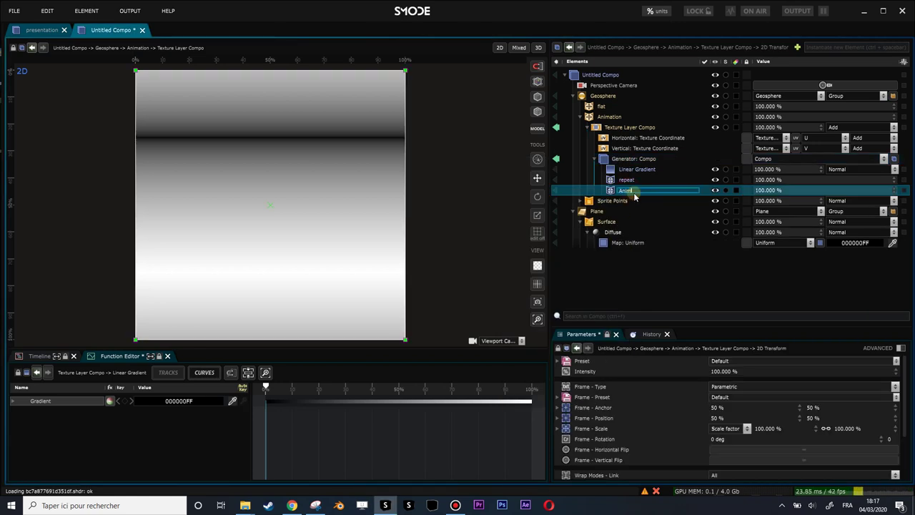
Step: Create a linear loop on the vertical frame position of the generator compo's Animation transform
{"action": "right_click", "coordinate": [808, 421]}
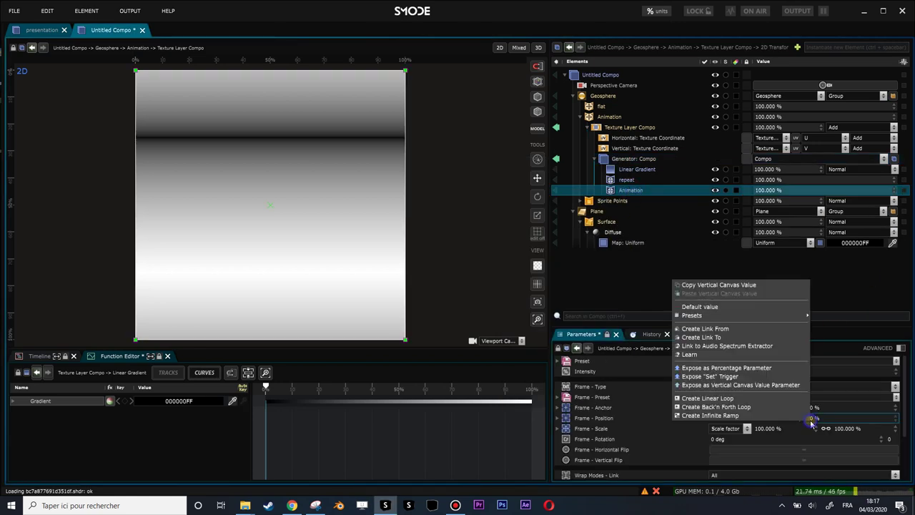
{"action": "left_click", "coordinate": [769, 399]}
{"action": "left_click", "coordinate": [627, 210]}
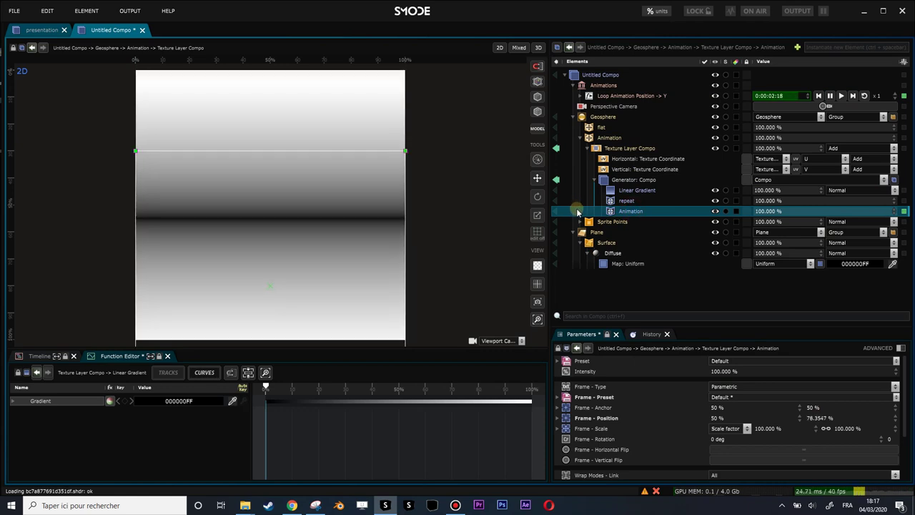
Step: Add a Polar Coordinates distort modifier to the Linear Gradient and move it below the Animation transform in the generator compo
{"action": "left_click", "coordinate": [630, 190]}
{"action": "right_click", "coordinate": [621, 190]}
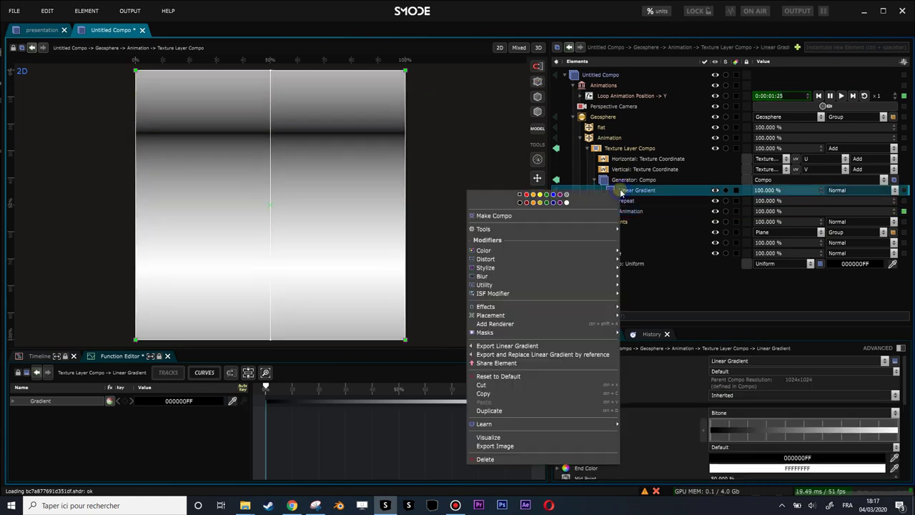
{"action": "mouse_move", "coordinate": [512, 263]}
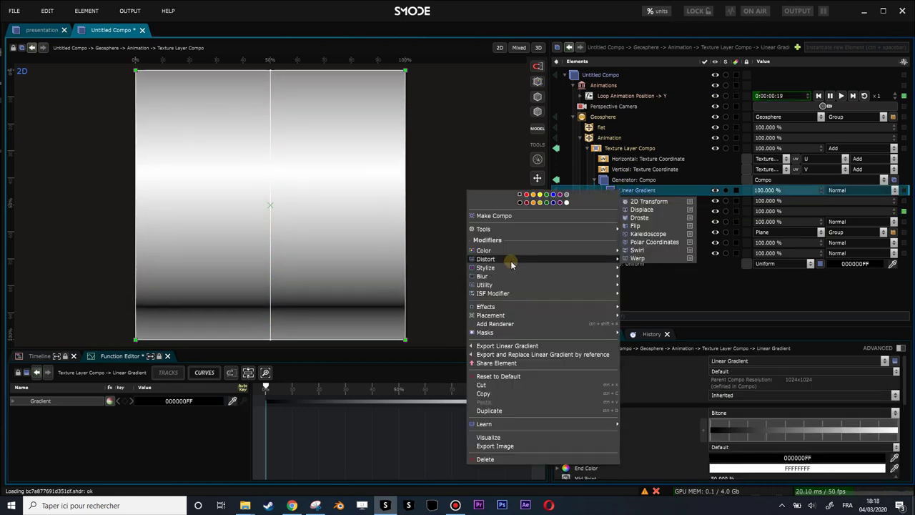
{"action": "left_click", "coordinate": [649, 243]}
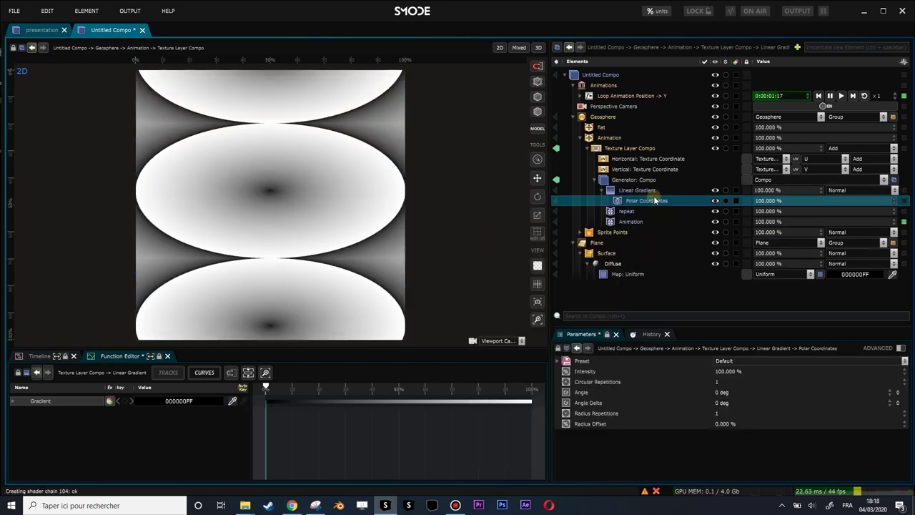
{"action": "left_click_drag", "start_coordinate": [623, 202], "coordinate": [624, 219]}
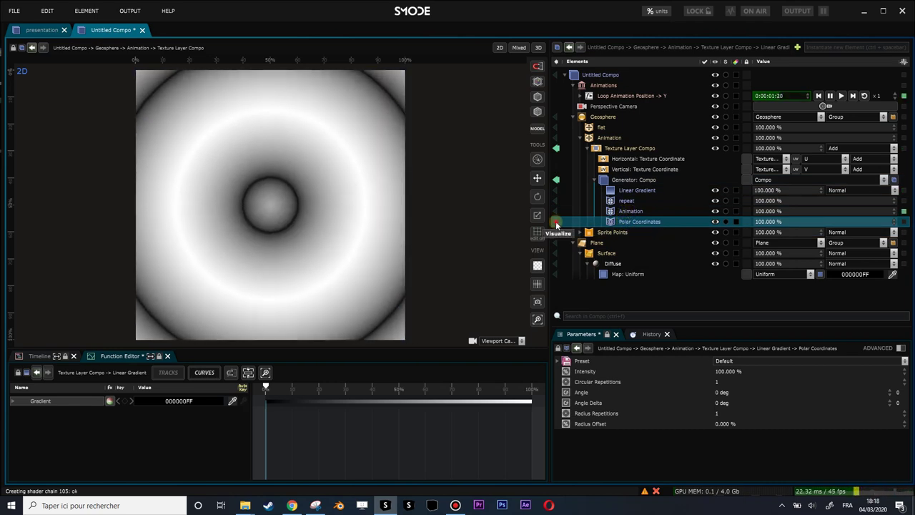
Step: Compare the input and output of Polar Coordinates and check the animated geosphere in the main composition
{"action": "left_click", "coordinate": [555, 221]}
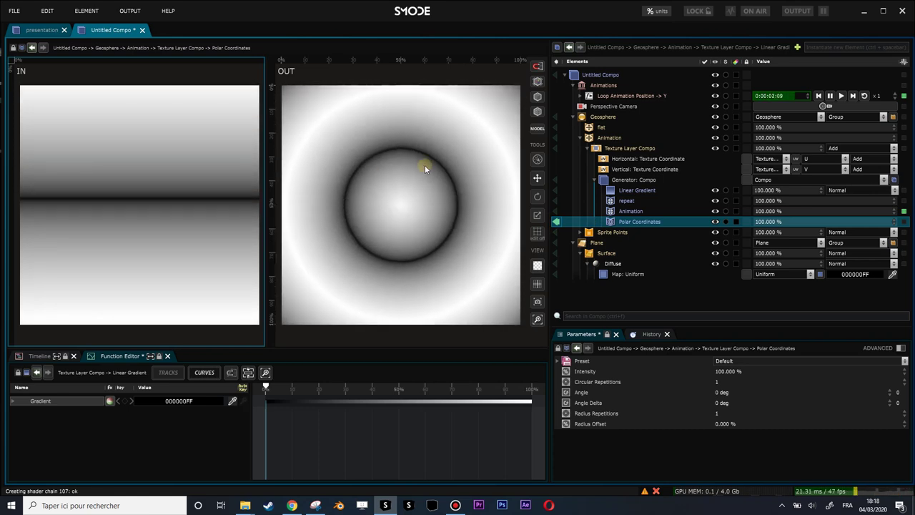
{"action": "left_click", "coordinate": [557, 221]}
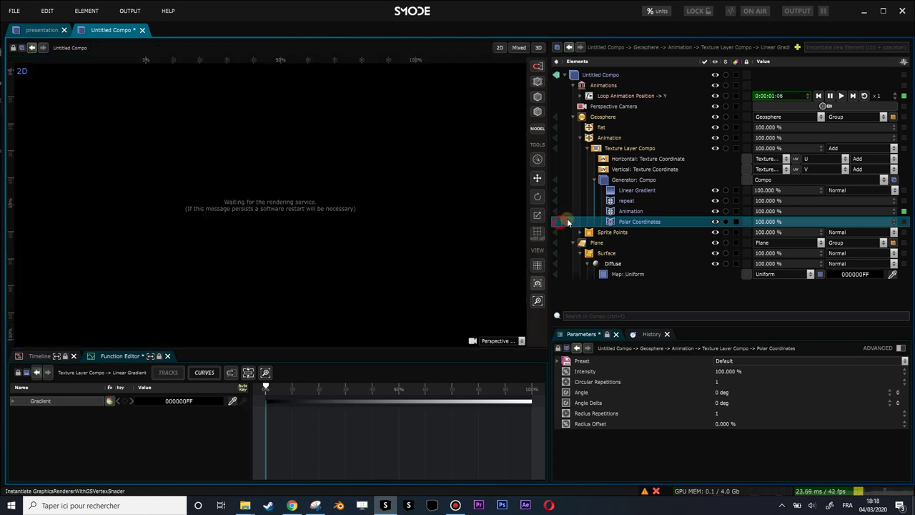
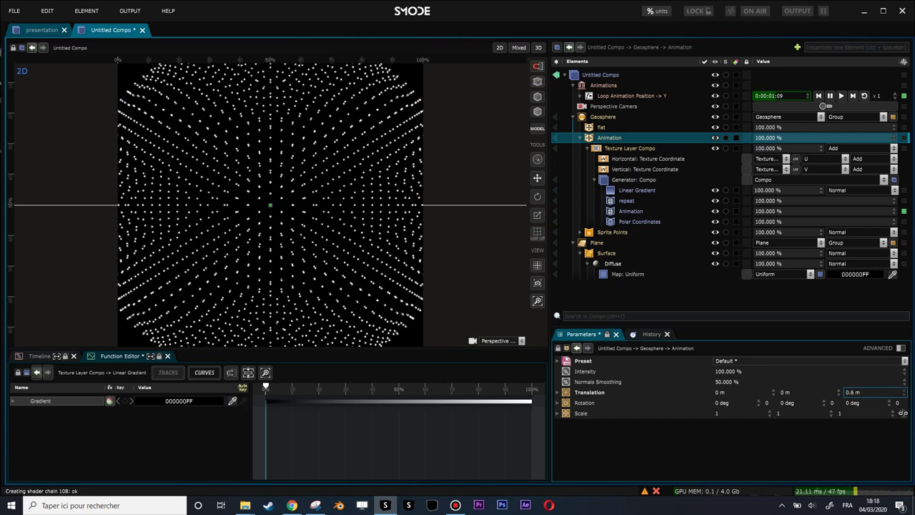
{"action": "scroll", "coordinate": [303, 244], "scroll_direction": "up", "scroll_amount": 2}
{"action": "scroll", "coordinate": [303, 244], "scroll_direction": "down", "scroll_amount": 2}
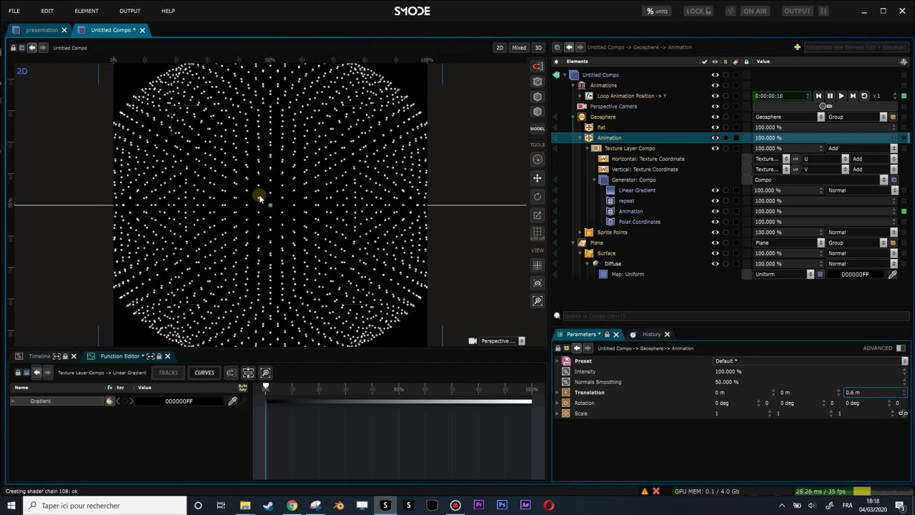
{"action": "left_click", "coordinate": [604, 149]}
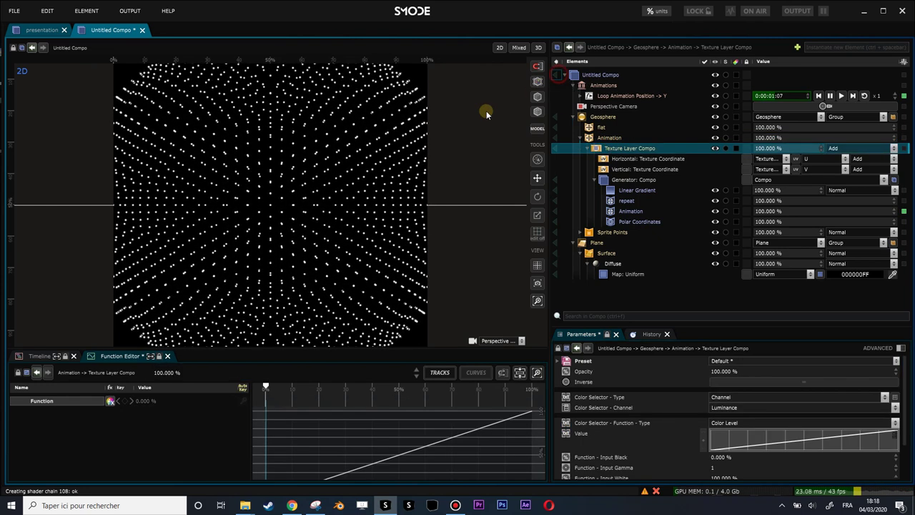
Step: Examine the animated geosphere and the perspective camera from the side in the 3D view, and return to the 2D view
{"action": "left_click", "coordinate": [538, 47]}
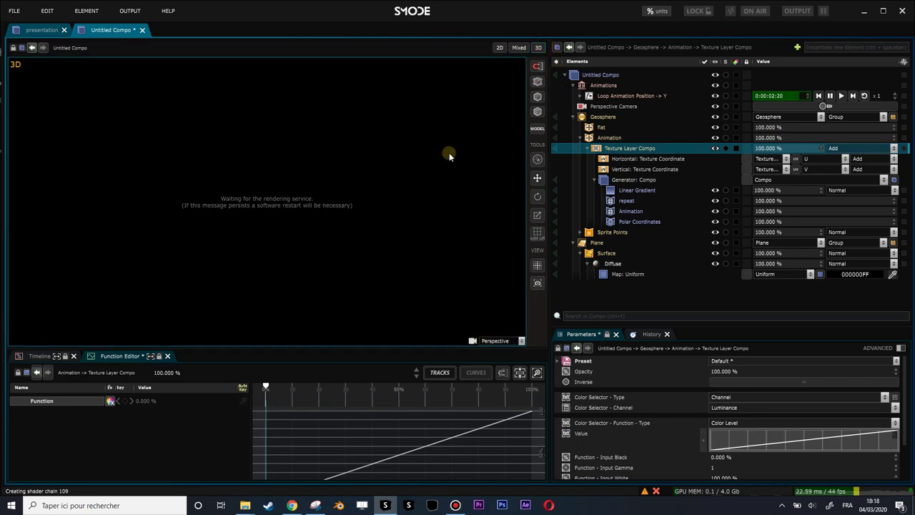
{"action": "left_click_drag", "start_coordinate": [437, 141], "coordinate": [214, 205]}
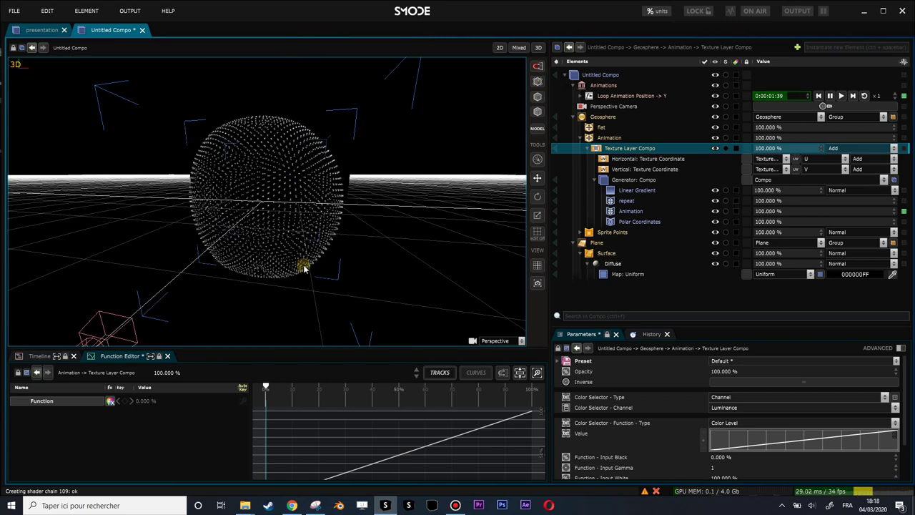
{"action": "scroll", "coordinate": [136, 302], "scroll_direction": "down", "scroll_amount": 2}
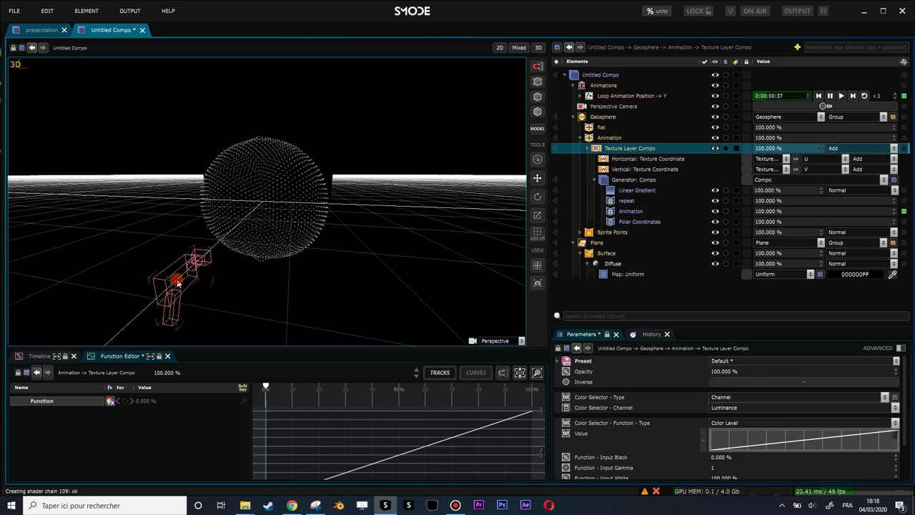
{"action": "left_click", "coordinate": [198, 262]}
{"action": "scroll", "coordinate": [253, 222], "scroll_direction": "up", "scroll_amount": 3}
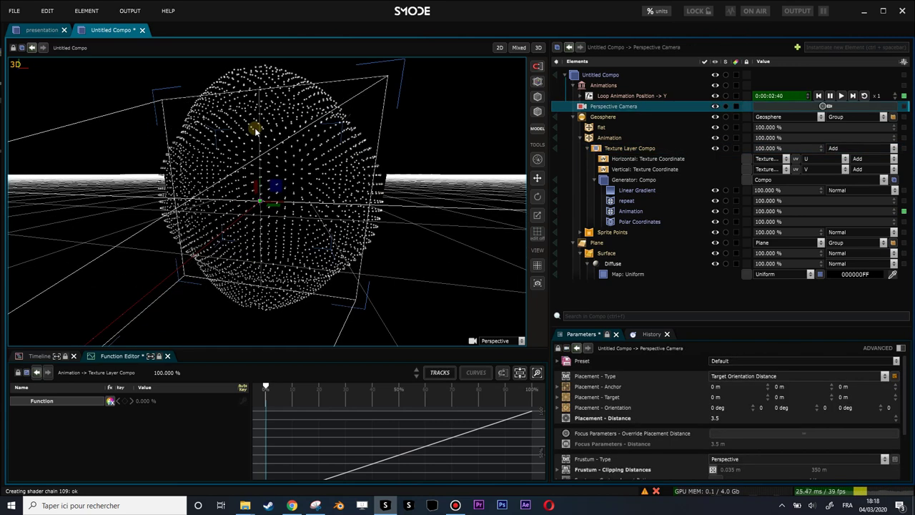
{"action": "left_click", "coordinate": [500, 47]}
Step: Add a UV Camera Mapping modifier to the geosphere, place it between flat and Animation, and assign the Perspective Camera to it
{"action": "left_click", "coordinate": [604, 116]}
{"action": "right_click", "coordinate": [608, 117]}
{"action": "left_click", "coordinate": [617, 138]}
{"action": "left_click", "coordinate": [581, 137]}
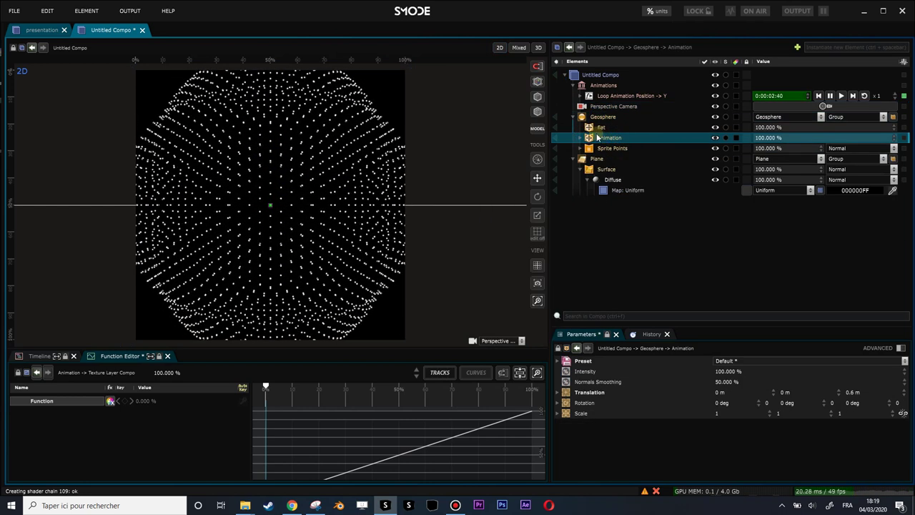
{"action": "left_click", "coordinate": [603, 117]}
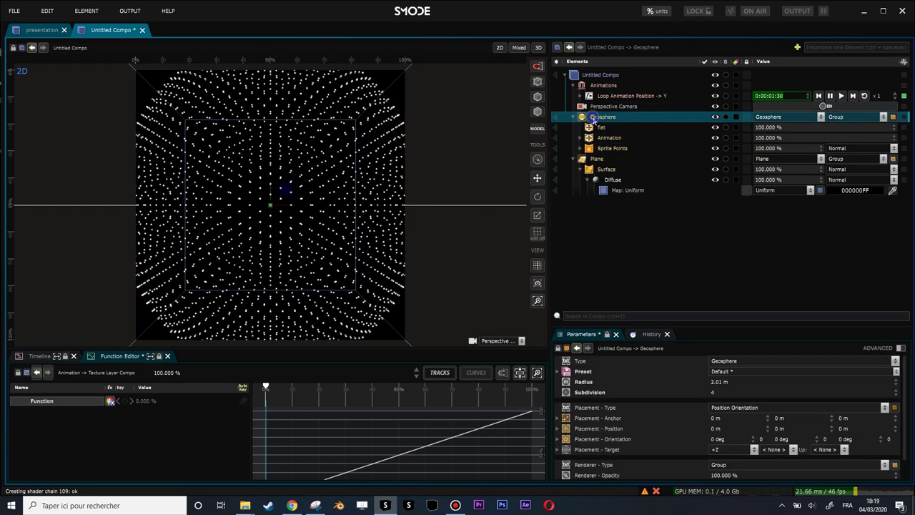
{"action": "right_click", "coordinate": [601, 117]}
{"action": "mouse_move", "coordinate": [535, 178]}
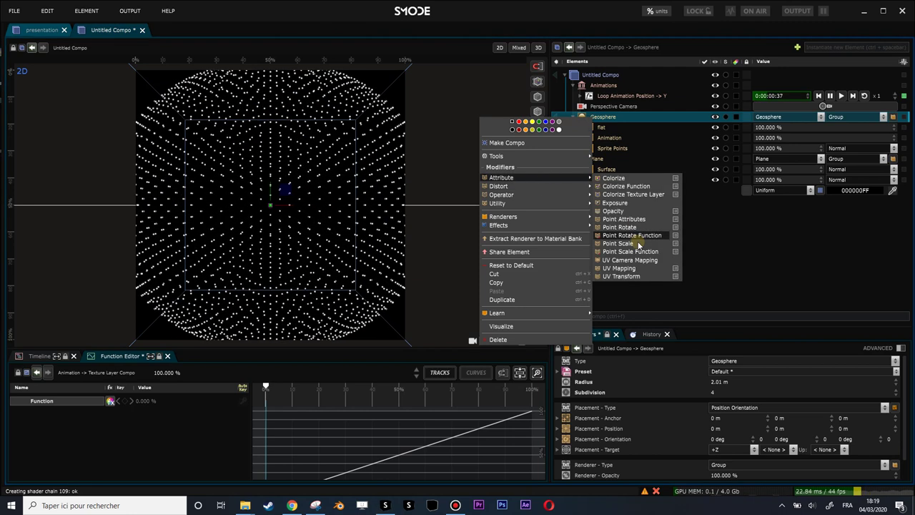
{"action": "left_click", "coordinate": [638, 260]}
{"action": "left_click_drag", "start_coordinate": [592, 147], "coordinate": [604, 137]}
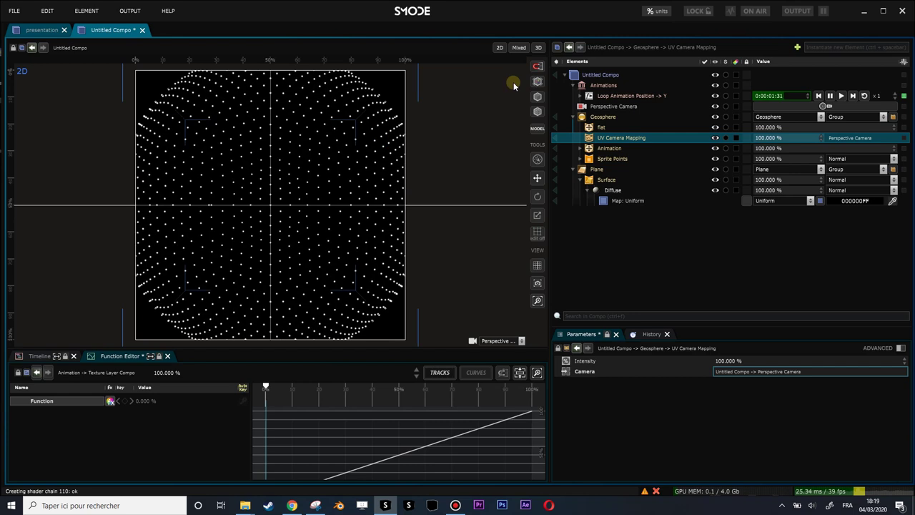
Step: Set the Perspective Camera's placement distance to 2.66 while viewing the scene in 3D
{"action": "left_click", "coordinate": [539, 47]}
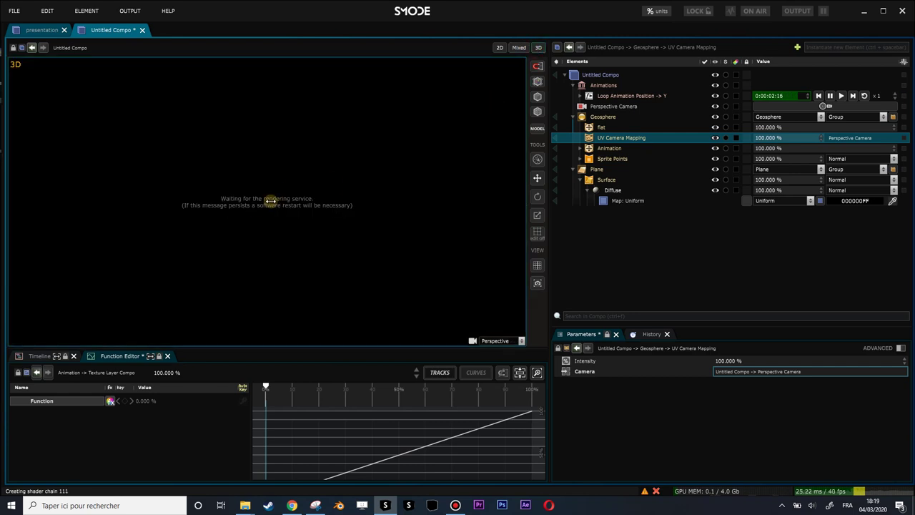
{"action": "scroll", "coordinate": [297, 175], "scroll_direction": "down", "scroll_amount": 3}
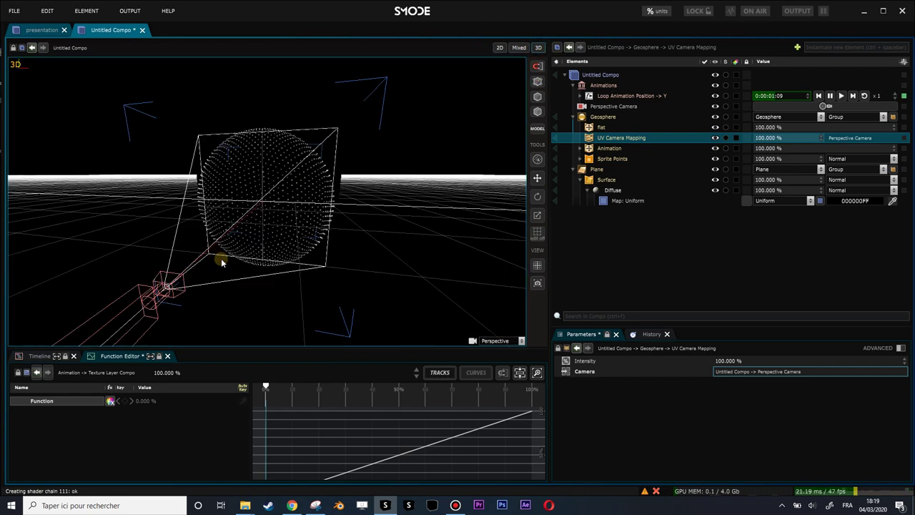
{"action": "left_click", "coordinate": [606, 106]}
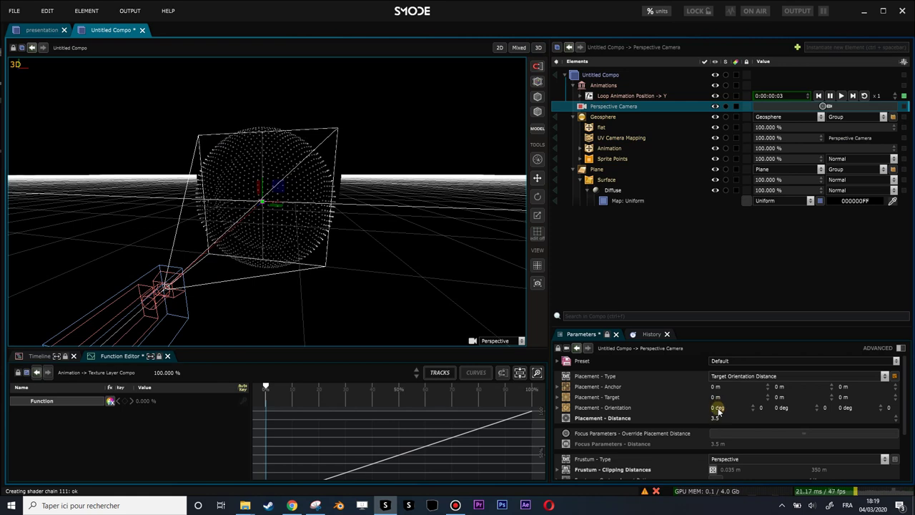
{"action": "left_click_drag", "start_coordinate": [720, 421], "coordinate": [690, 420]}
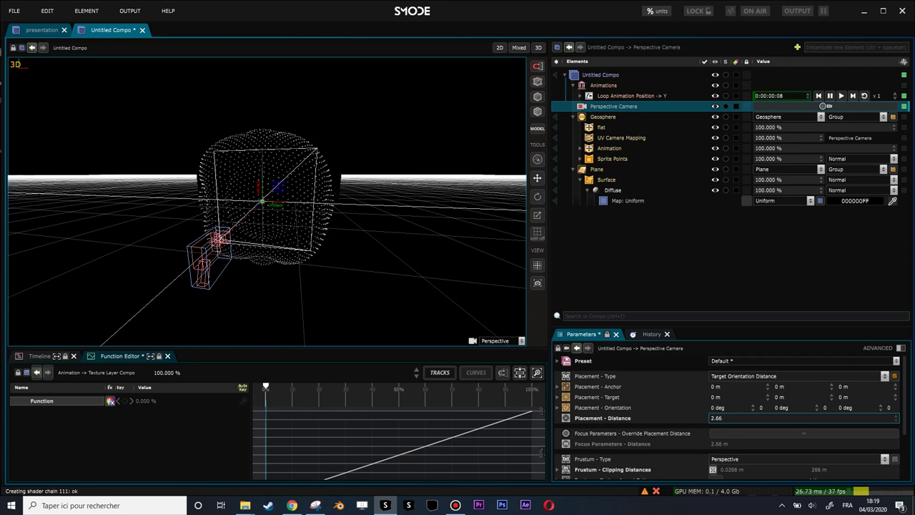
Step: Examine how the UV Camera Mapping feeds the Animation modifier and its Texture Layer Compo mask on the geosphere
{"action": "left_click", "coordinate": [614, 138]}
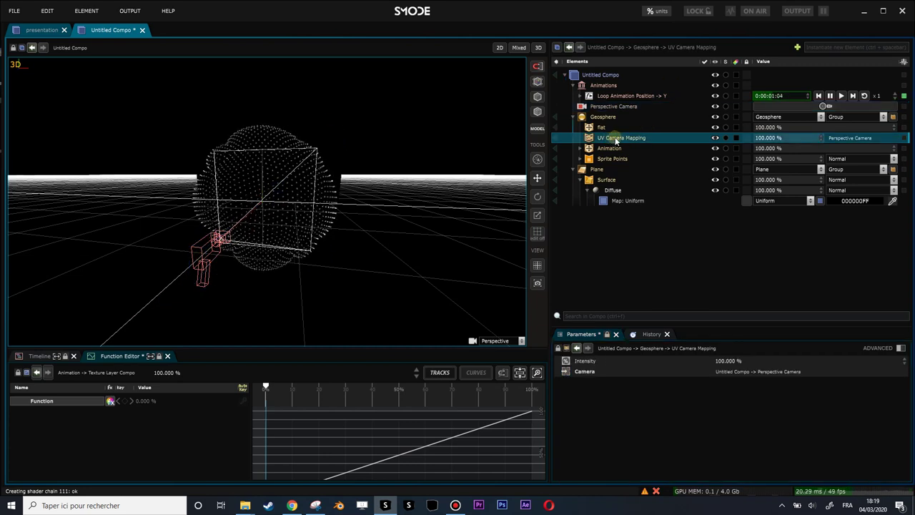
{"action": "left_click", "coordinate": [607, 148]}
{"action": "left_click", "coordinate": [580, 148]}
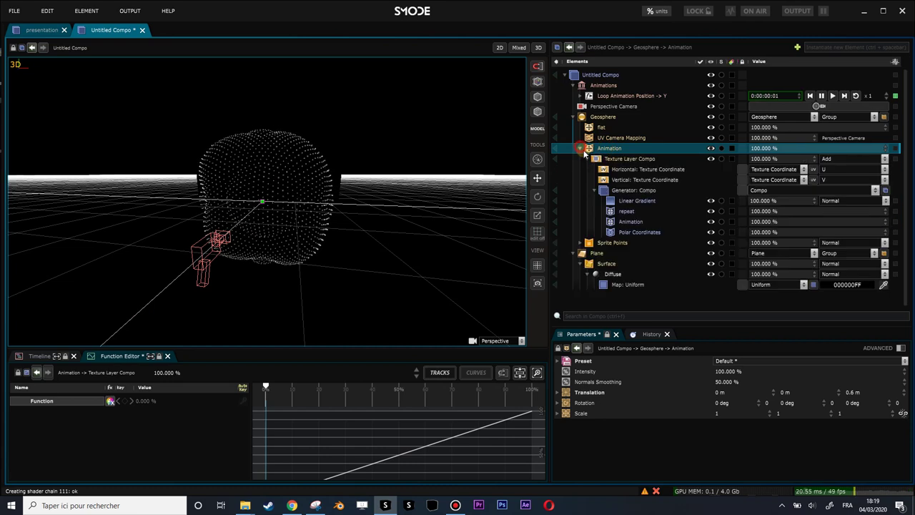
{"action": "left_click", "coordinate": [595, 190]}
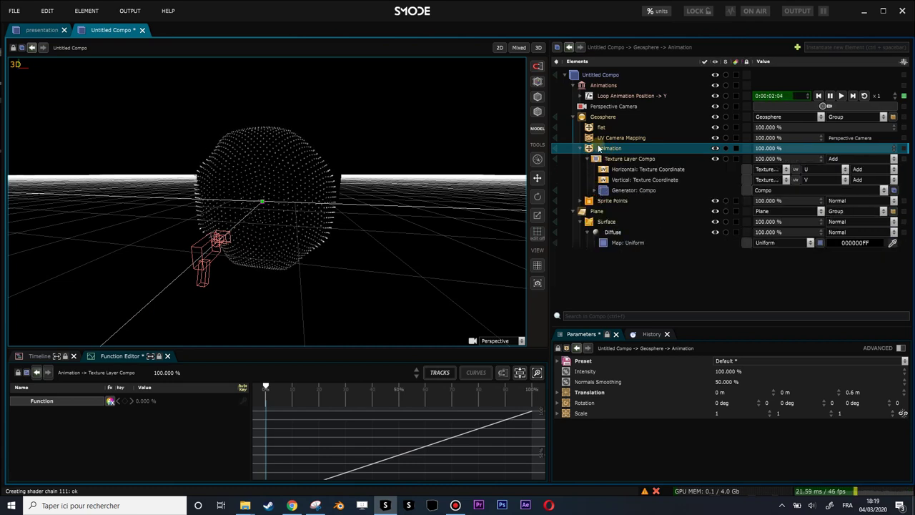
{"action": "left_click", "coordinate": [620, 138]}
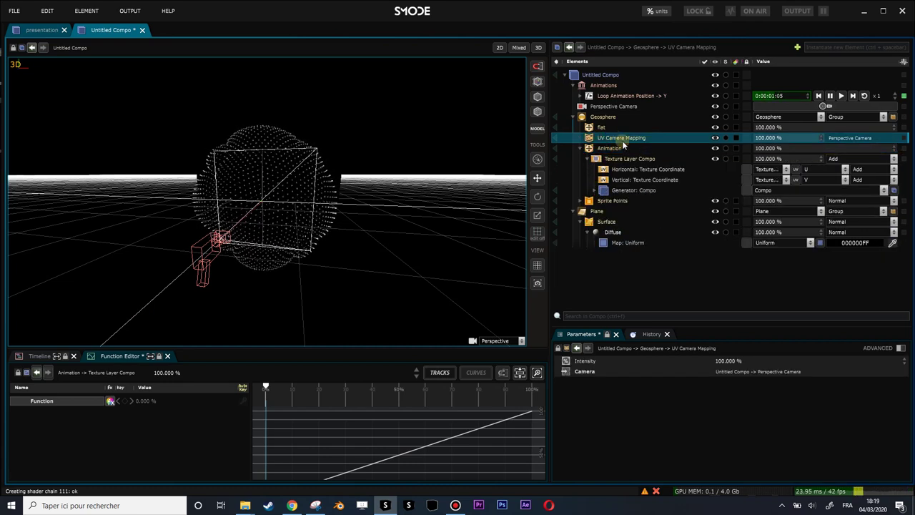
{"action": "left_click", "coordinate": [602, 148]}
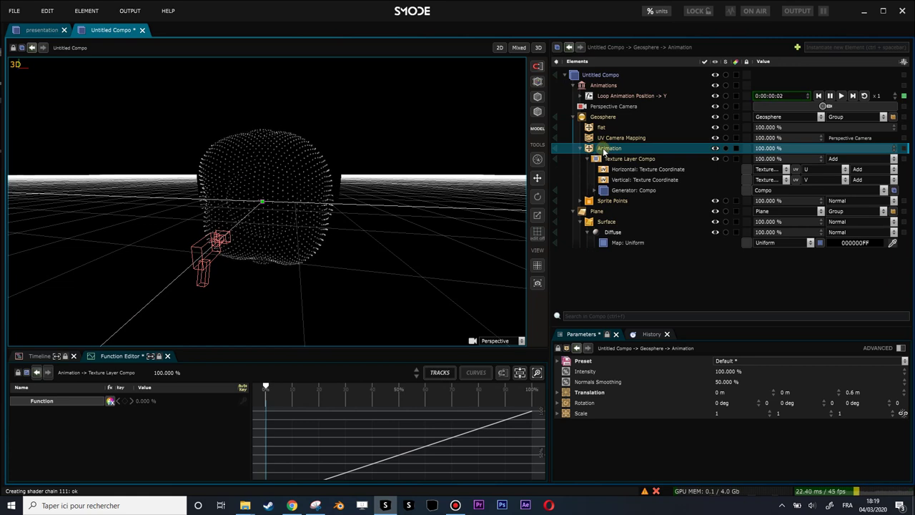
{"action": "left_click", "coordinate": [632, 160]}
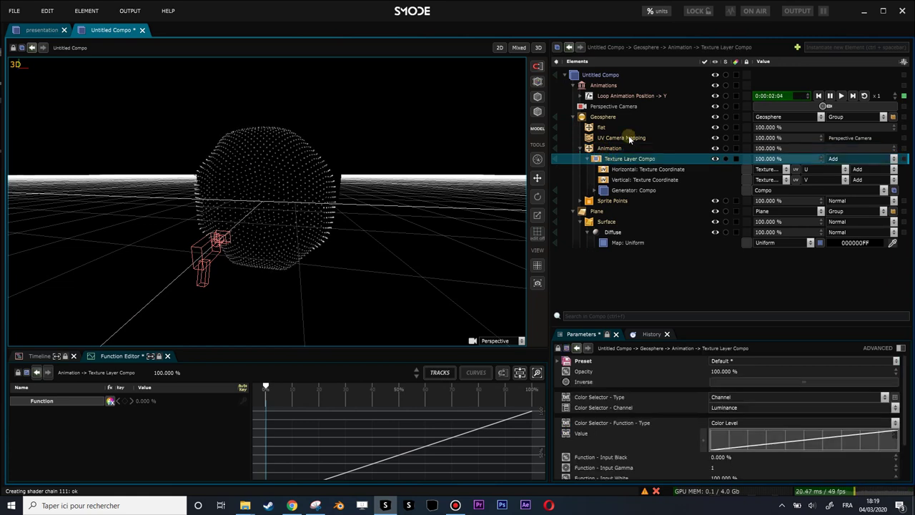
{"action": "left_click", "coordinate": [603, 138]}
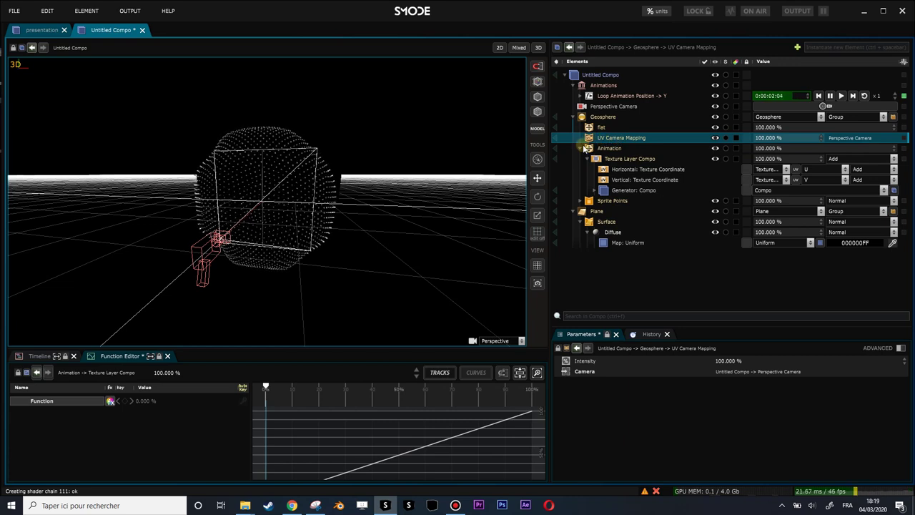
{"action": "left_click", "coordinate": [581, 149]}
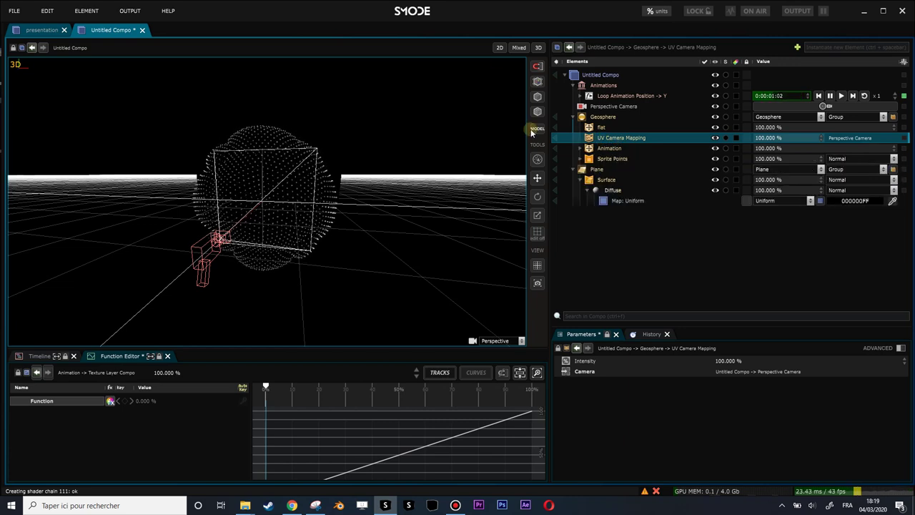
Step: Return the composition to the 2D view and compare it with the reference GIF in the Chrome browser
{"action": "left_click", "coordinate": [498, 48]}
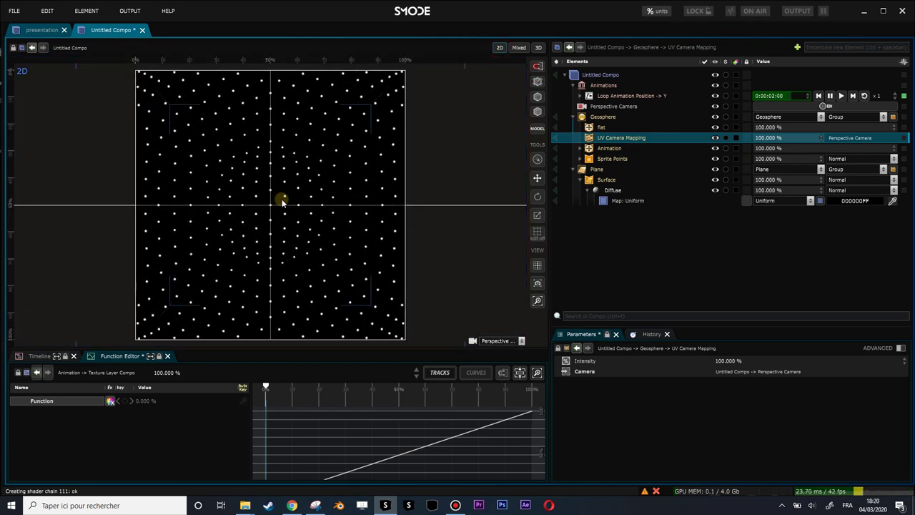
{"action": "left_click", "coordinate": [292, 505]}
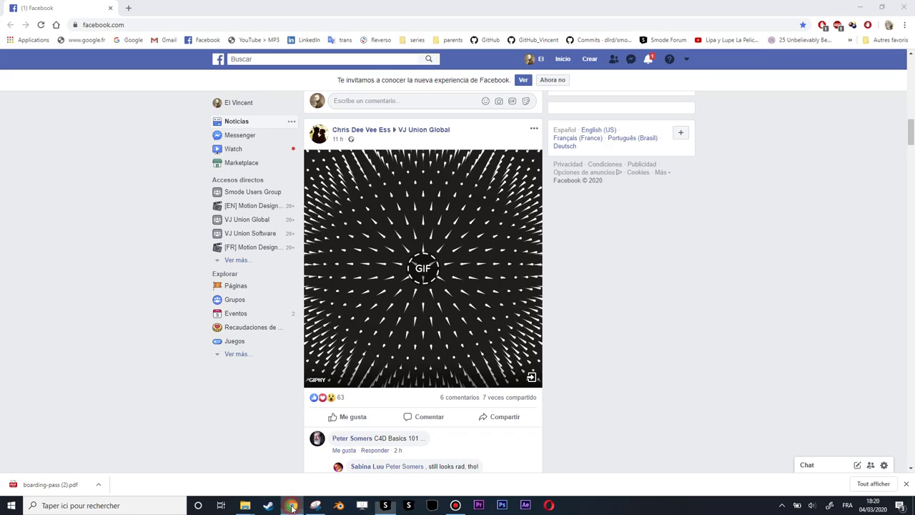
{"action": "left_click", "coordinate": [291, 505]}
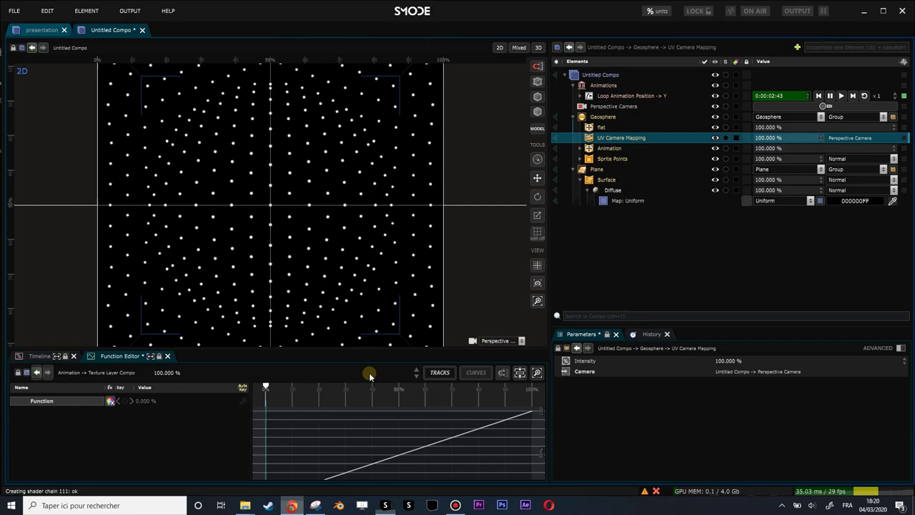
Step: Add a Motion Lines operator modifier to the Geosphere
{"action": "right_click", "coordinate": [596, 118]}
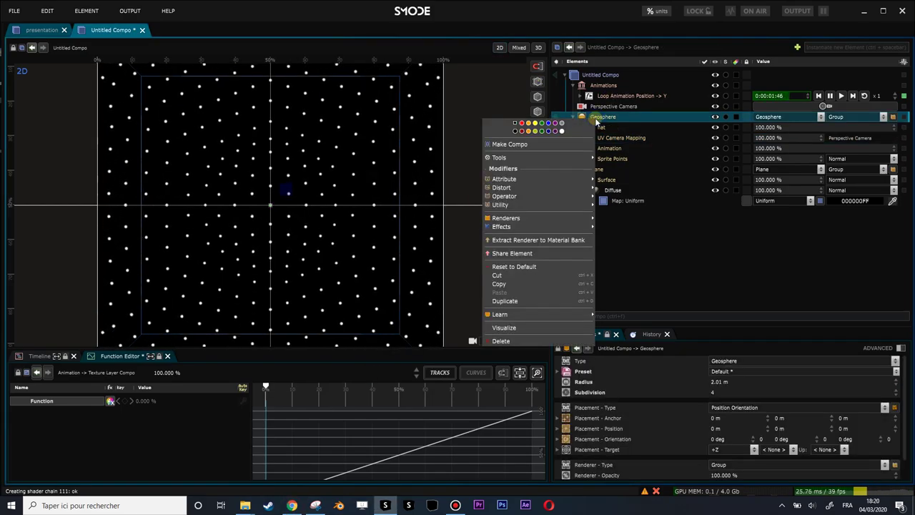
{"action": "mouse_move", "coordinate": [537, 199]}
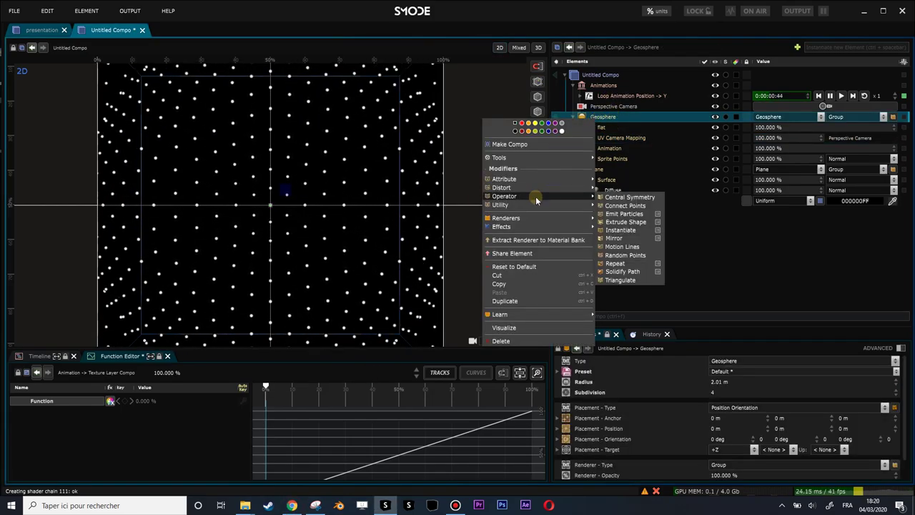
{"action": "left_click", "coordinate": [622, 247]}
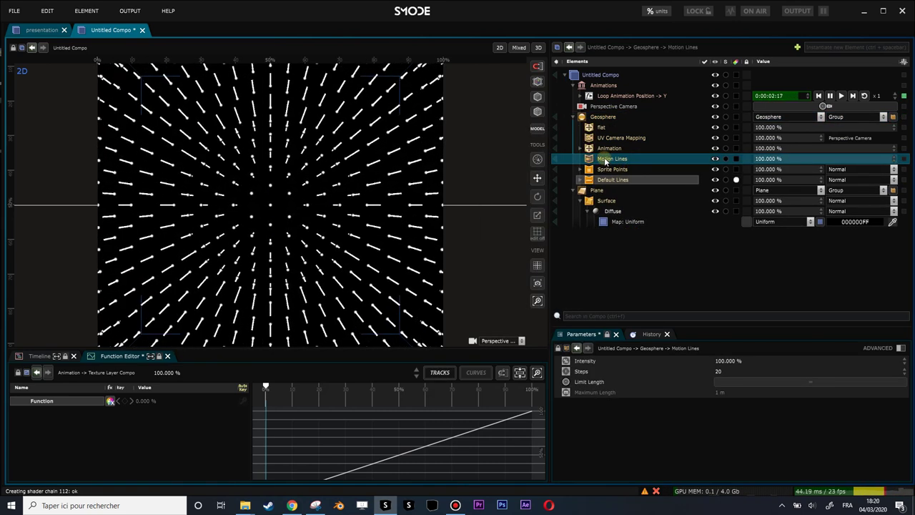
Step: Switch the Sprite Points size type to Screen Space and set the Screen Space Size to 15 px
{"action": "left_click", "coordinate": [603, 170]}
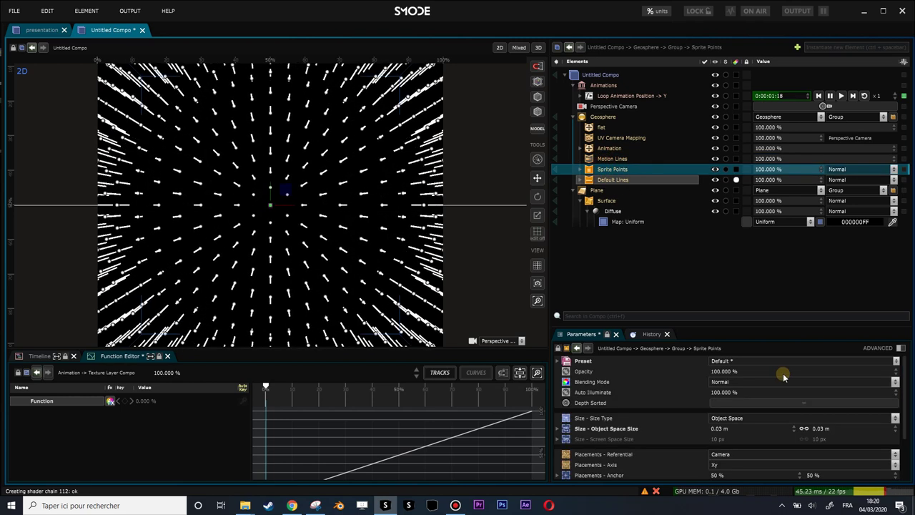
{"action": "left_click", "coordinate": [725, 419]}
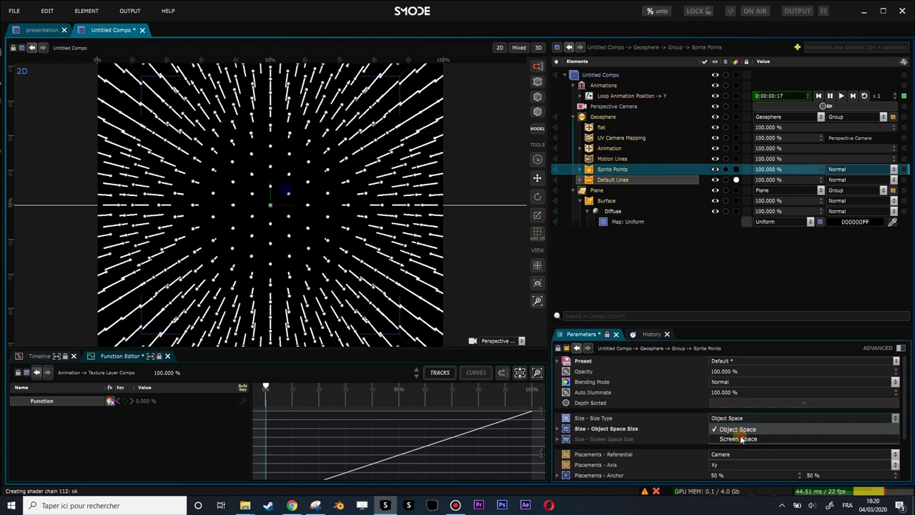
{"action": "left_click", "coordinate": [741, 439]}
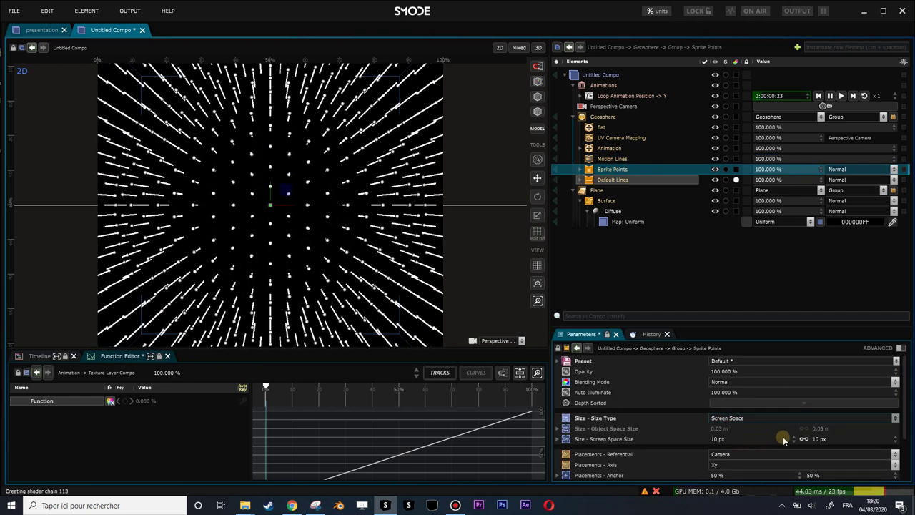
{"action": "scroll", "coordinate": [382, 269], "scroll_direction": "up", "scroll_amount": 2}
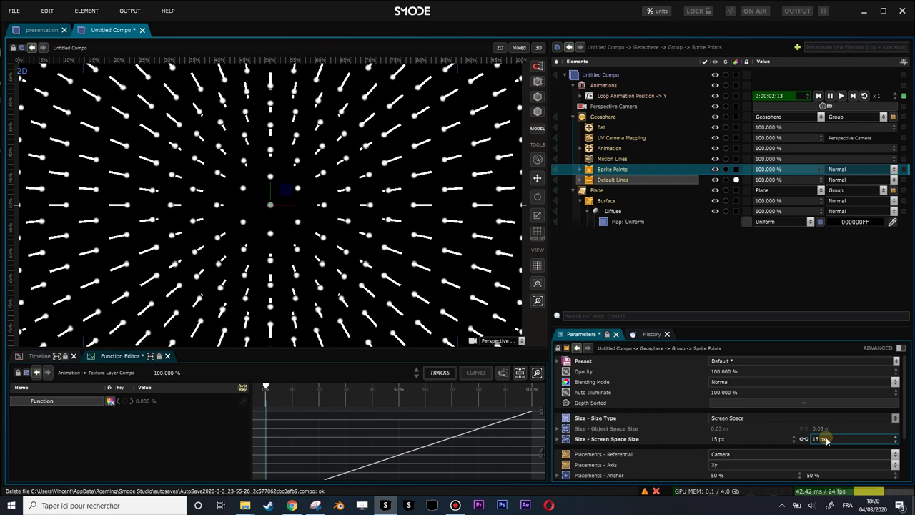
Step: Enable Constant Size in Pixels for the Default Lines renderer and set its Thickness to 15 px
{"action": "left_click", "coordinate": [612, 181]}
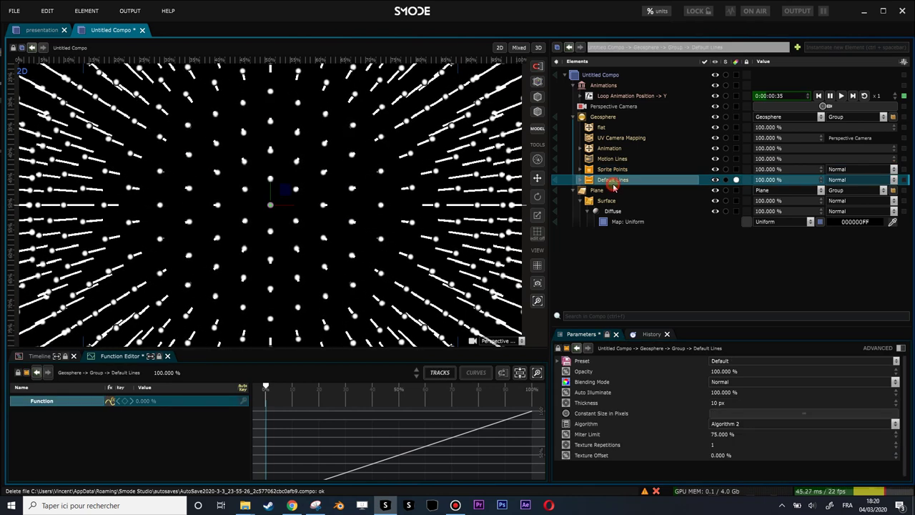
{"action": "left_click", "coordinate": [759, 414]}
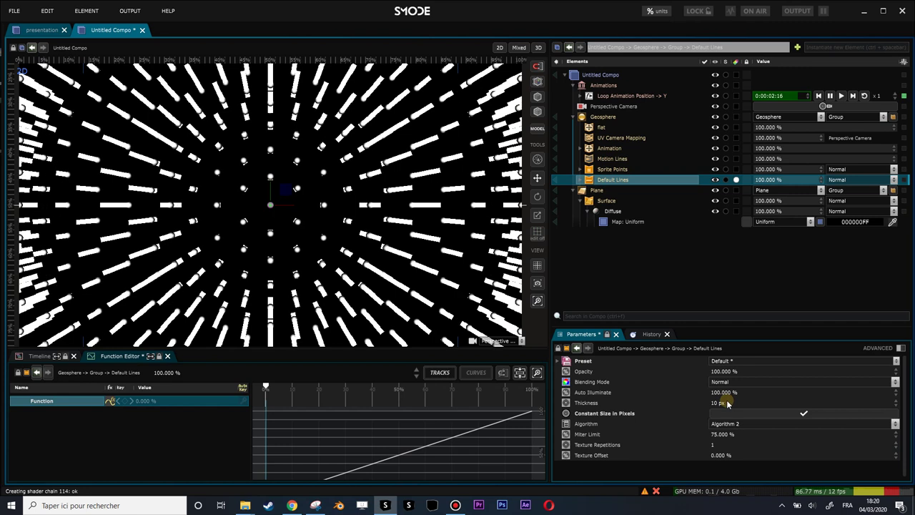
{"action": "double_click", "coordinate": [730, 404]}
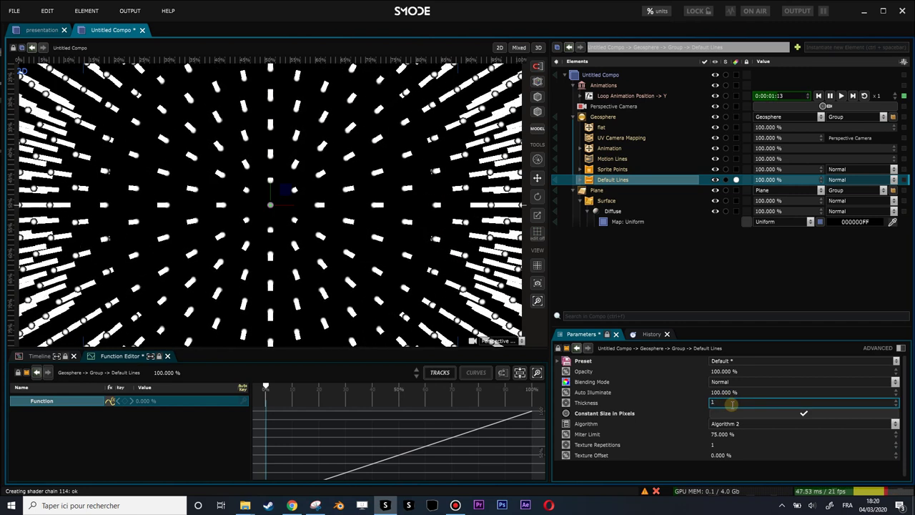
{"action": "type", "text": "15"}
{"action": "key", "text": "Return"}
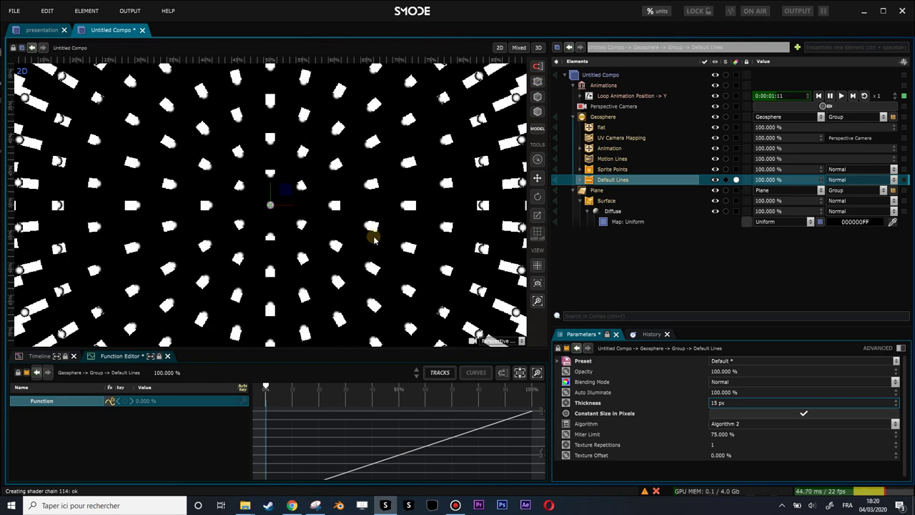
Step: Replace the Sprite Points texture with Disc.png from the Particle textures
{"action": "left_click", "coordinate": [580, 169]}
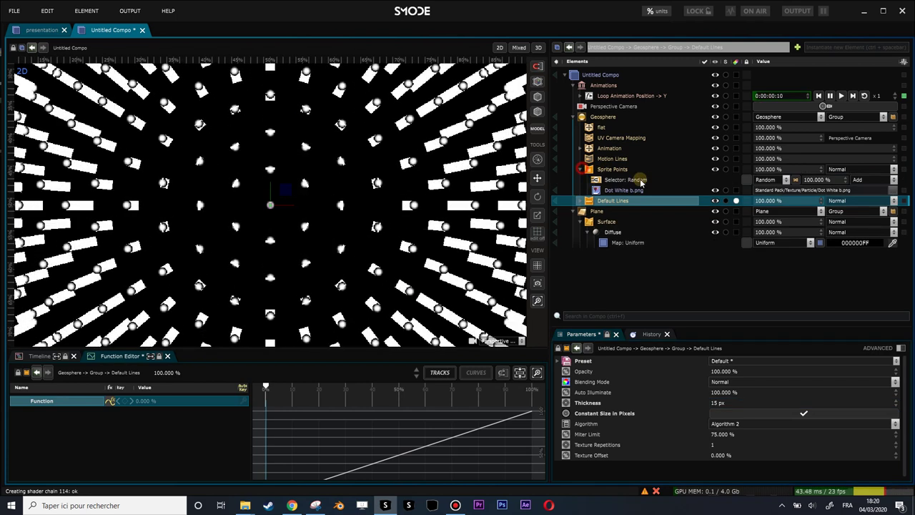
{"action": "left_click", "coordinate": [625, 192]}
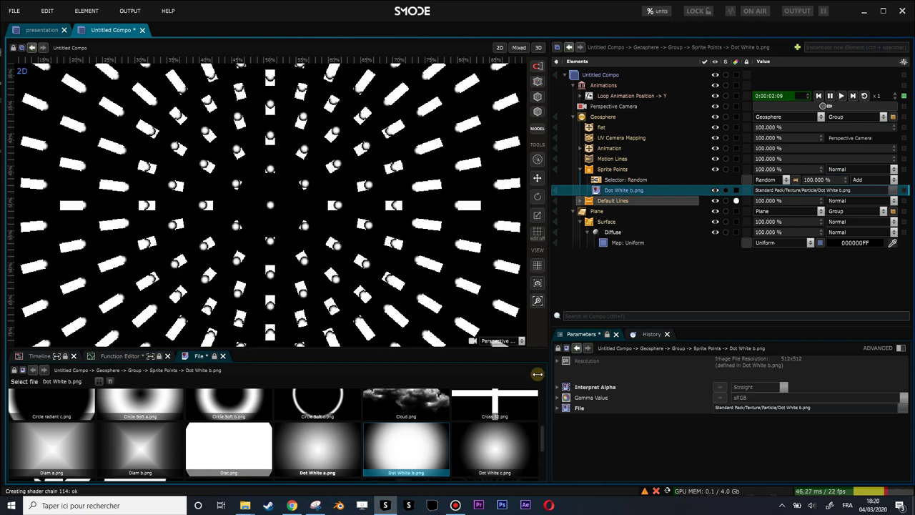
{"action": "left_click", "coordinate": [224, 450]}
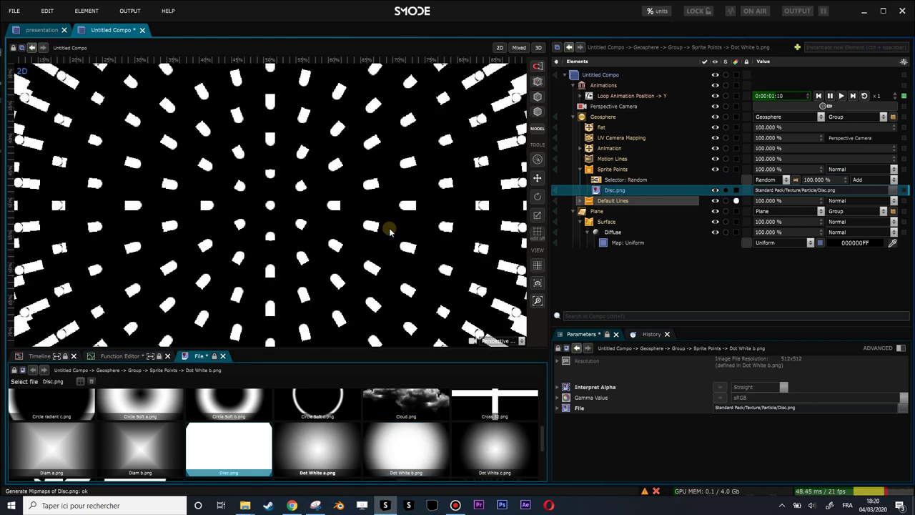
Step: Show the advanced parameters of Sprite Points and disable both Test and Write in its Depth Buffer settings
{"action": "left_click", "coordinate": [613, 170]}
{"action": "left_click", "coordinate": [899, 348]}
{"action": "scroll", "coordinate": [760, 439], "scroll_direction": "down", "scroll_amount": 2}
{"action": "scroll", "coordinate": [793, 463], "scroll_direction": "down", "scroll_amount": 1}
{"action": "left_click", "coordinate": [800, 438]}
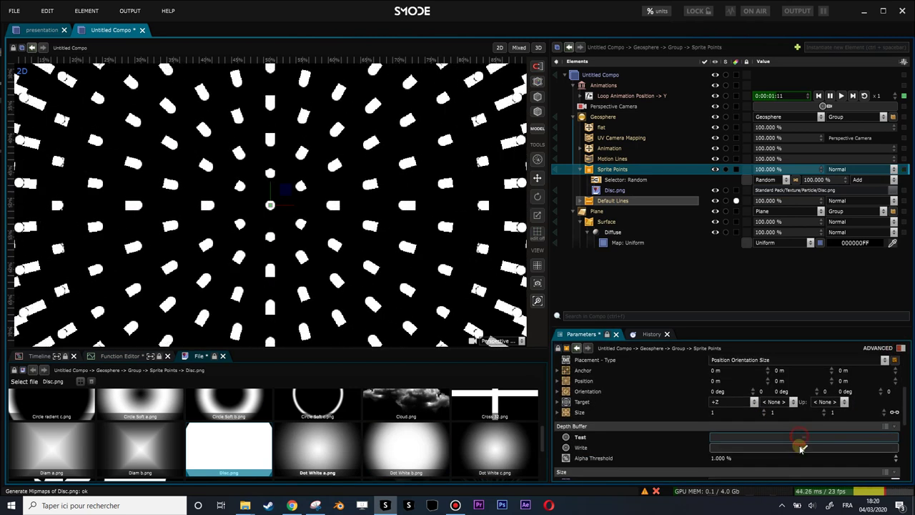
{"action": "left_click", "coordinate": [800, 448]}
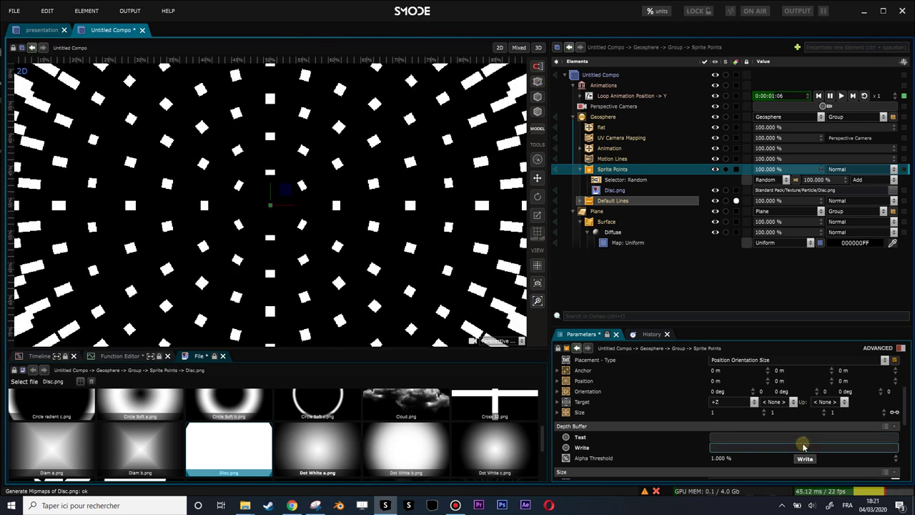
Step: Move Sprite Points below Default Lines in the Geosphere and set its Depth Buffer to Test off and Write on
{"action": "left_click", "coordinate": [580, 169]}
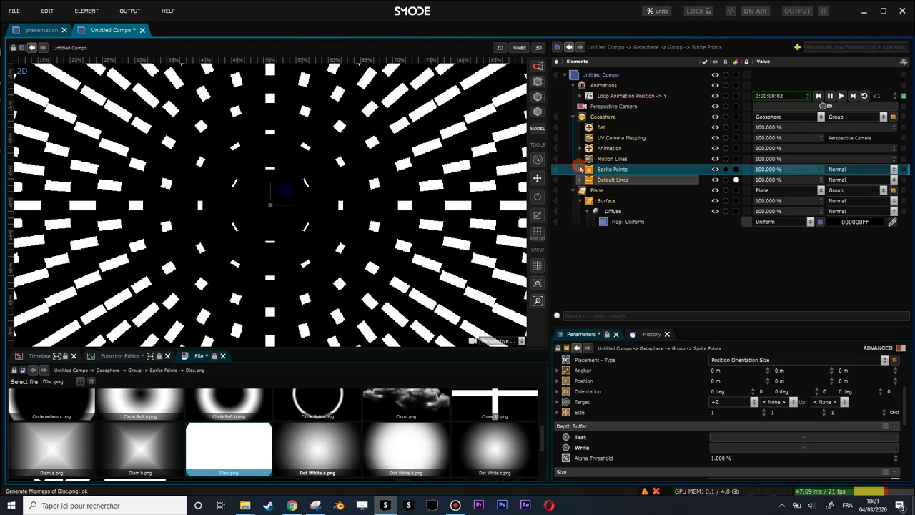
{"action": "left_click_drag", "start_coordinate": [594, 170], "coordinate": [599, 183]}
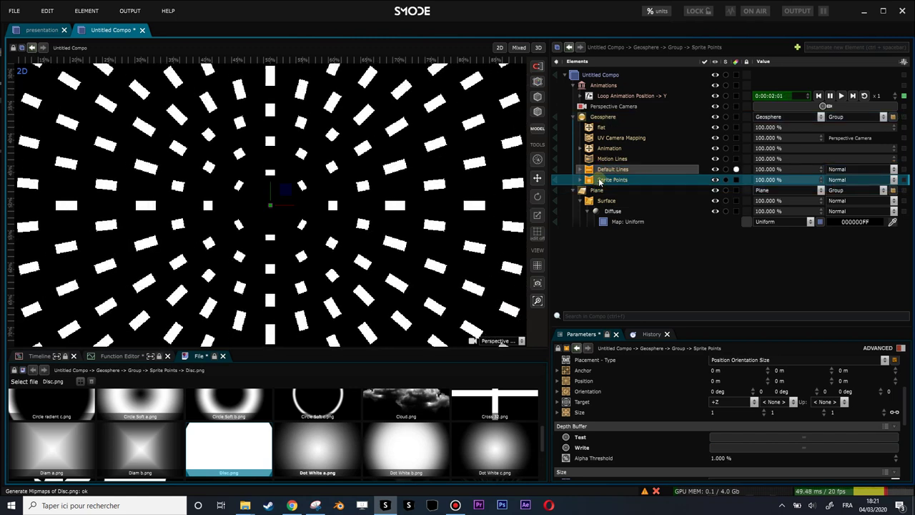
{"action": "left_click", "coordinate": [787, 437]}
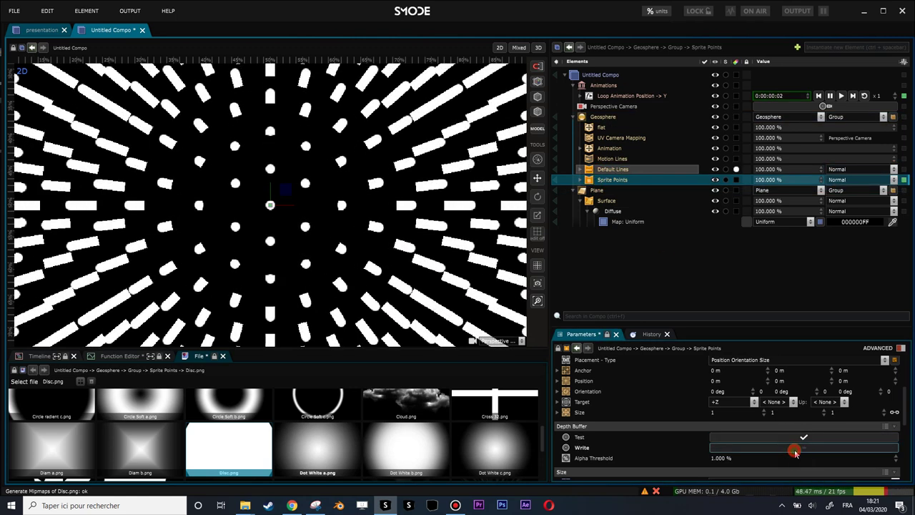
{"action": "left_click", "coordinate": [801, 439]}
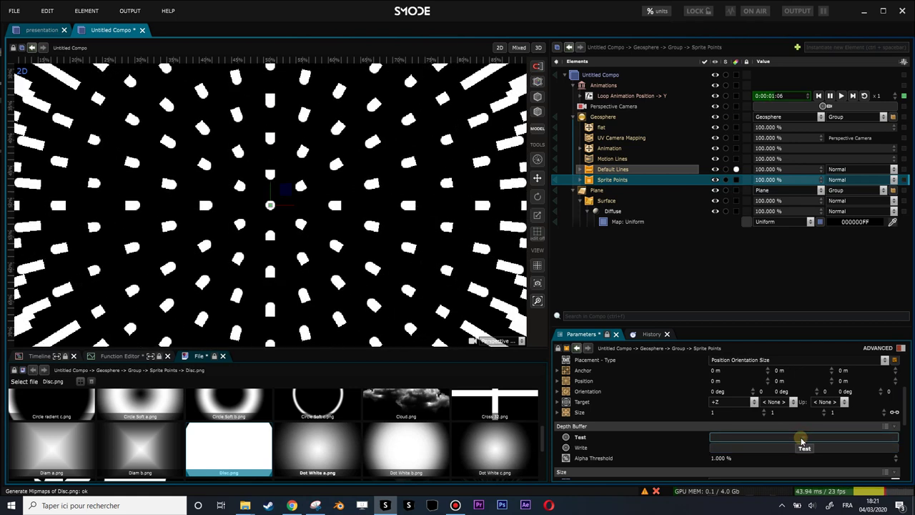
{"action": "left_click", "coordinate": [802, 447]}
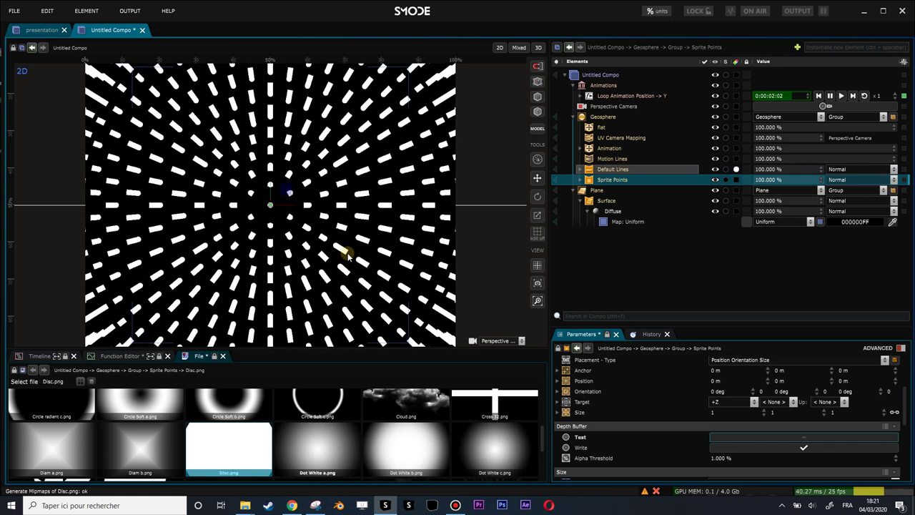
Step: Compare the motion-line result with the reference GIF playing in the Chrome browser, and return to the composition
{"action": "scroll", "coordinate": [271, 271], "scroll_direction": "up", "scroll_amount": 1}
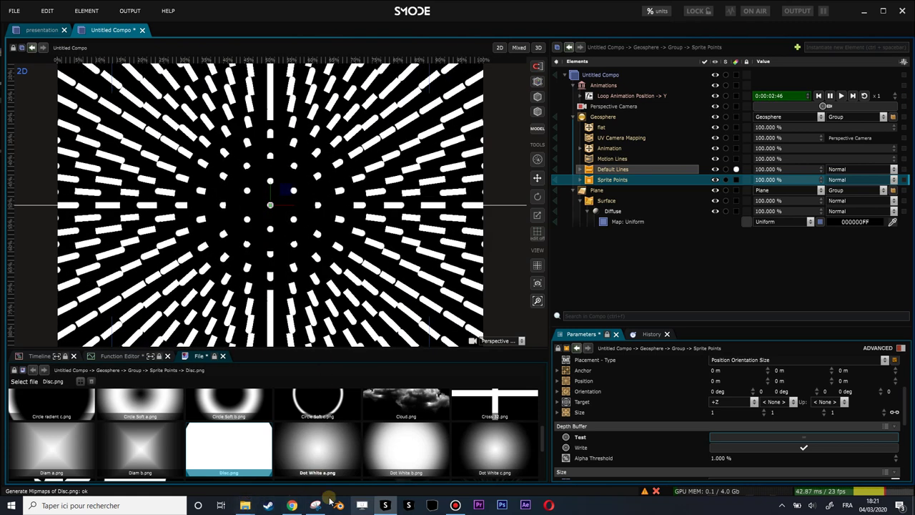
{"action": "left_click", "coordinate": [292, 505]}
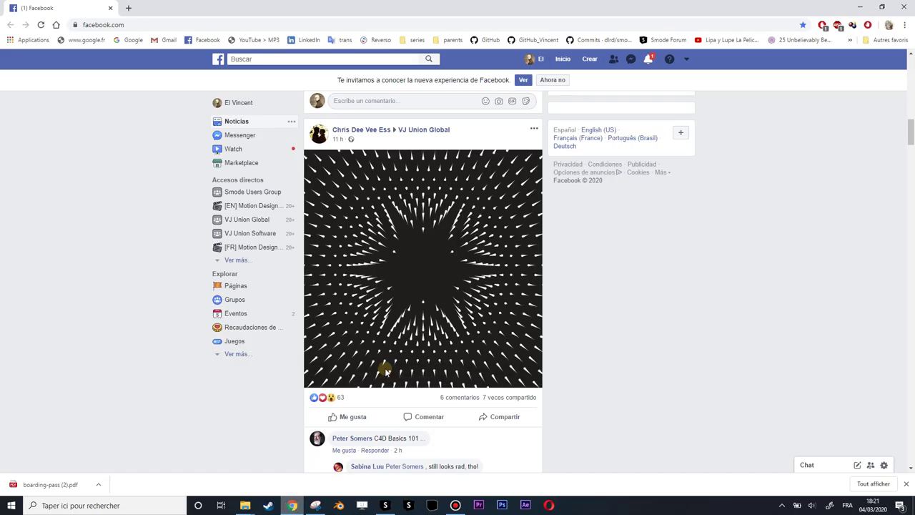
{"action": "left_click", "coordinate": [422, 269]}
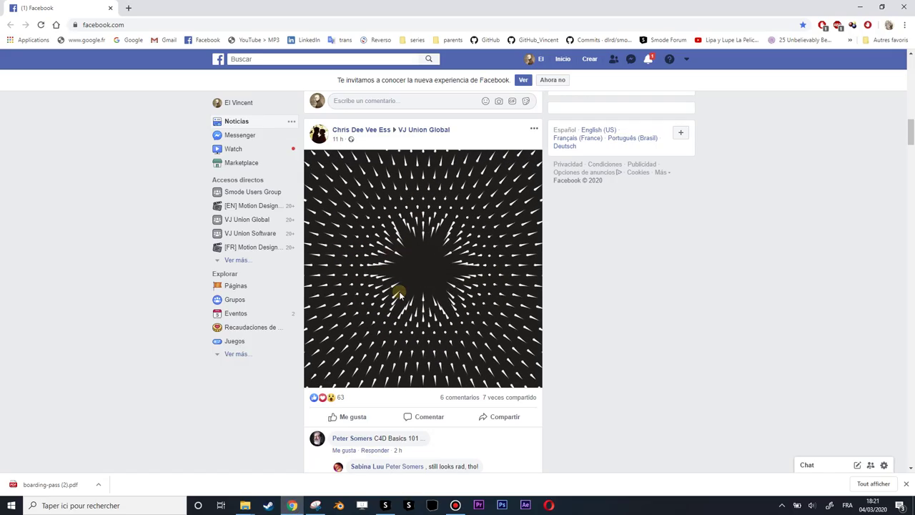
{"action": "left_click", "coordinate": [293, 505]}
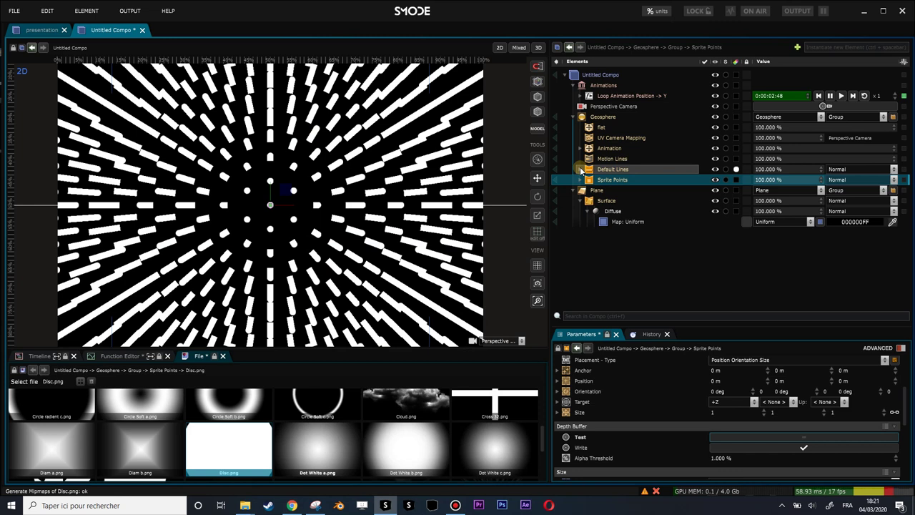
Step: Expand the Default Lines renderer and set its Thickness to 10 px
{"action": "left_click", "coordinate": [581, 169]}
{"action": "left_click", "coordinate": [597, 169]}
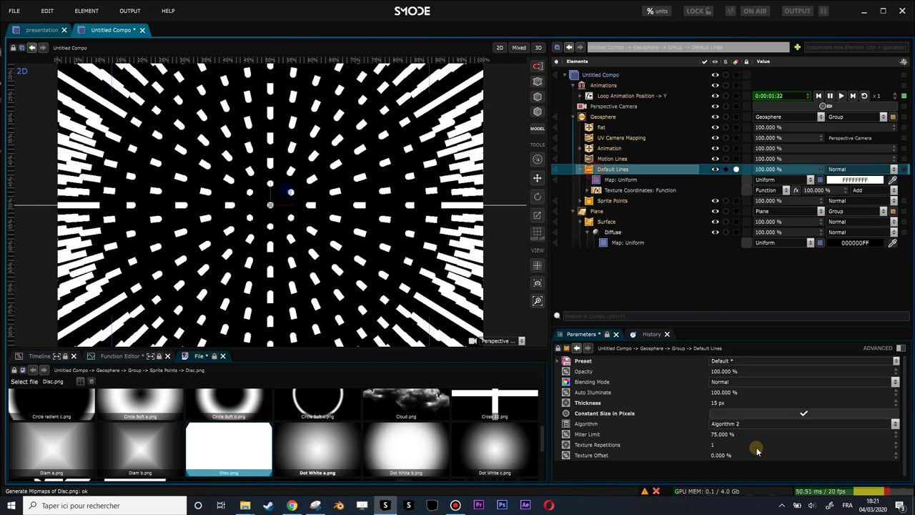
{"action": "left_click", "coordinate": [723, 403]}
{"action": "type", "text": "10"}
{"action": "key", "text": "Return"}
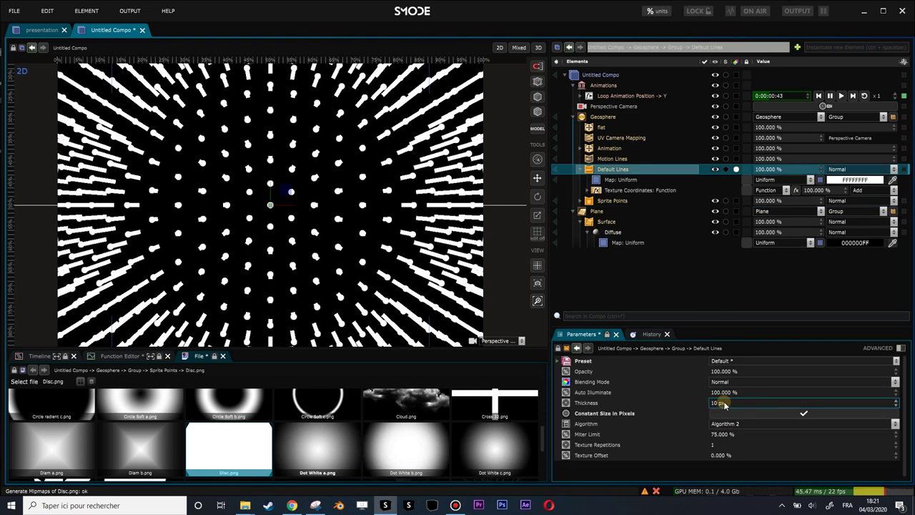
Step: Set the Sprite Points Screen Space Size to 10 px to match the line thickness
{"action": "left_click", "coordinate": [616, 201]}
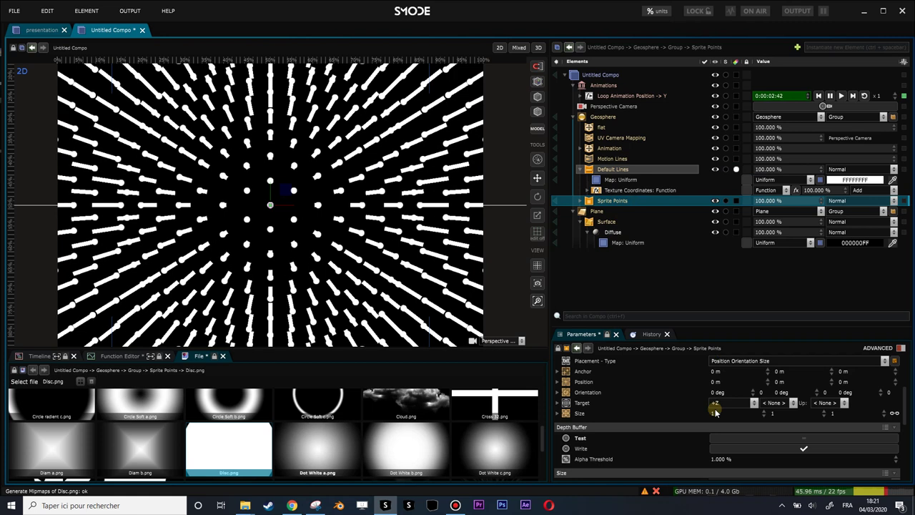
{"action": "scroll", "coordinate": [721, 429], "scroll_direction": "down", "scroll_amount": 3}
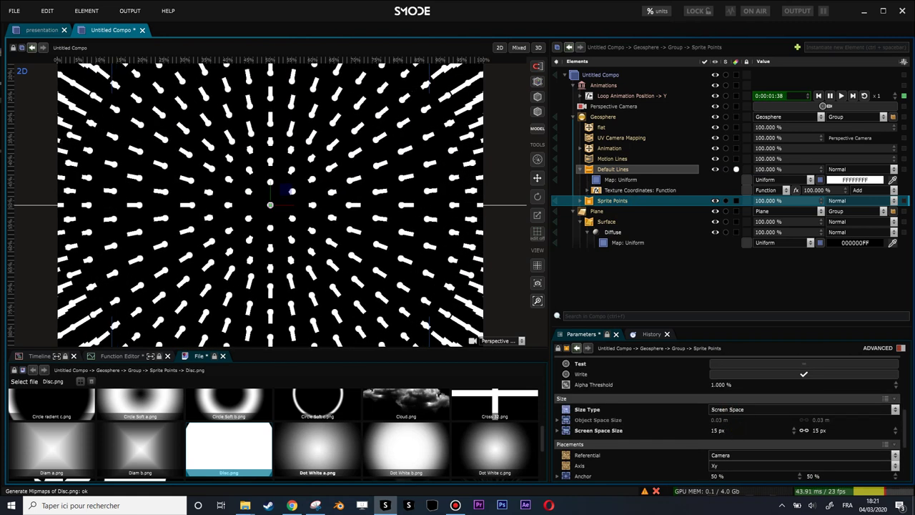
{"action": "left_click", "coordinate": [735, 430]}
{"action": "type", "text": "10"}
{"action": "key", "text": "Return"}
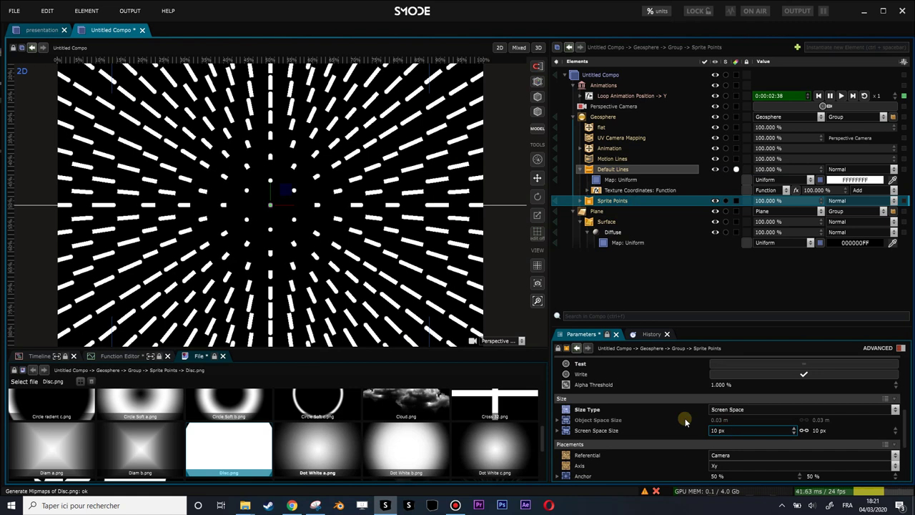
Step: Expose the Sprite Points' screen-space Width as a Pixels parameter and connect the Default Lines' Thickness to it
{"action": "left_click", "coordinate": [557, 430]}
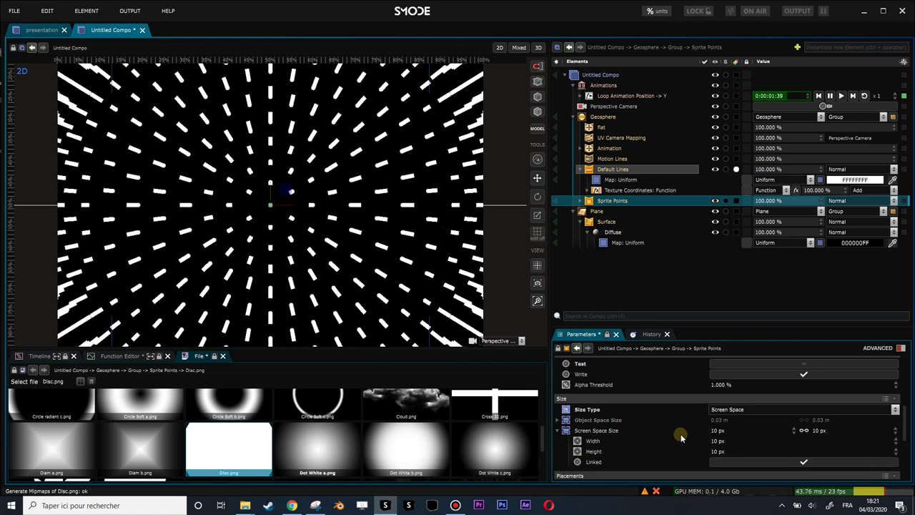
{"action": "right_click", "coordinate": [712, 442]}
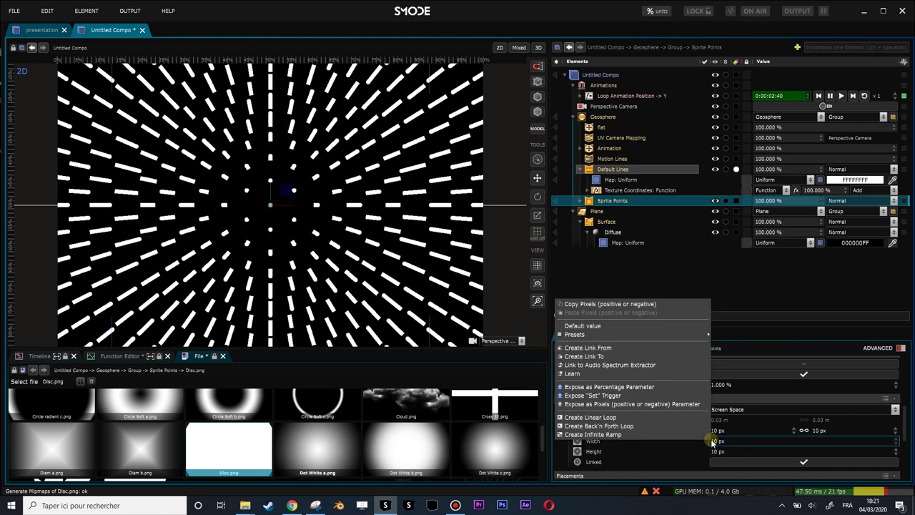
{"action": "left_click", "coordinate": [673, 405]}
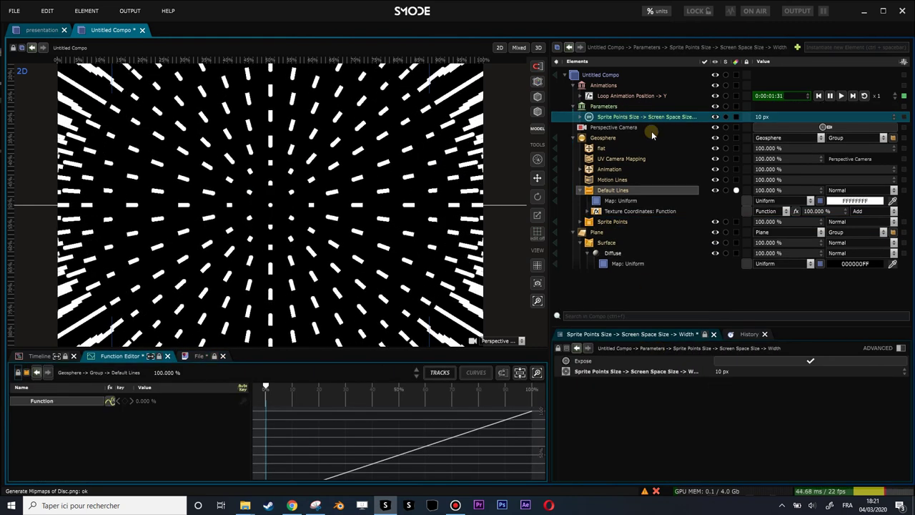
{"action": "left_click", "coordinate": [600, 191]}
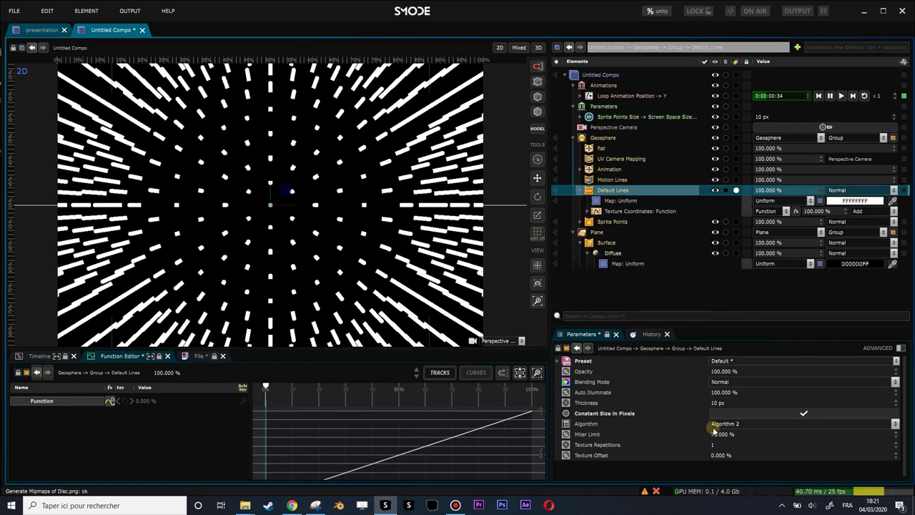
{"action": "right_click", "coordinate": [717, 405]}
{"action": "mouse_move", "coordinate": [679, 370]}
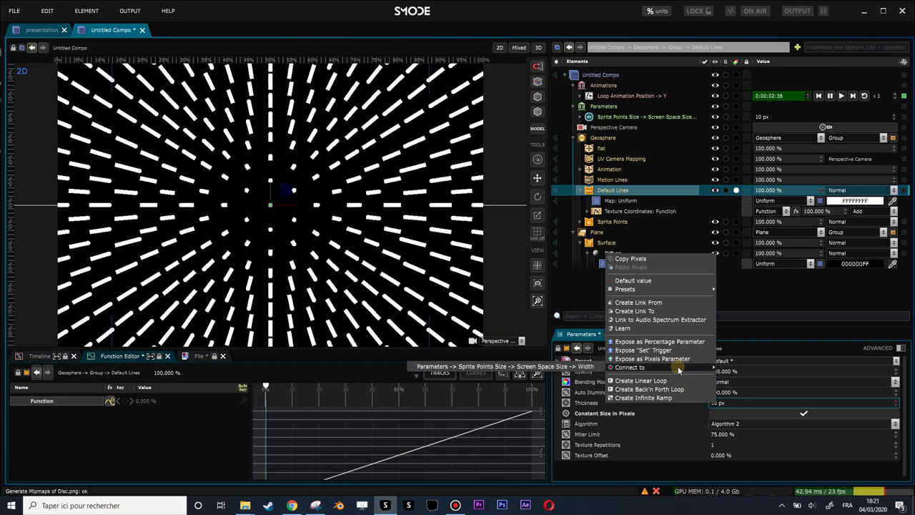
{"action": "left_click", "coordinate": [560, 368]}
Step: Rename the exposed size parameter as Width and set its value to 9.3 px
{"action": "double_click", "coordinate": [635, 116]}
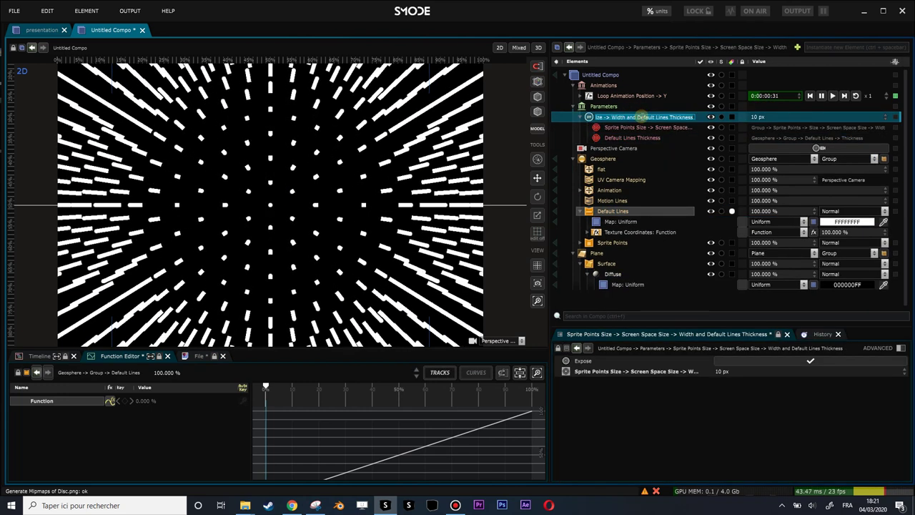
{"action": "type", "text": "Wid"}
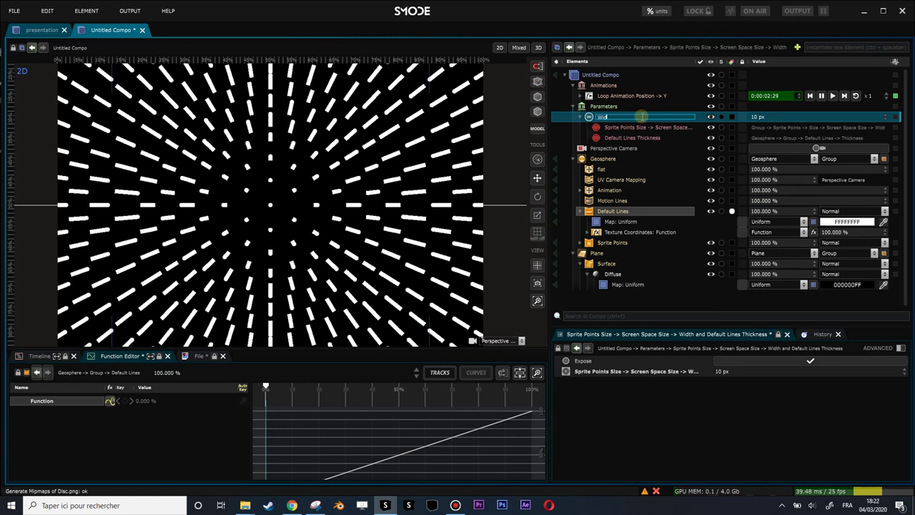
{"action": "type", "text": "th"}
{"action": "key", "text": "Return"}
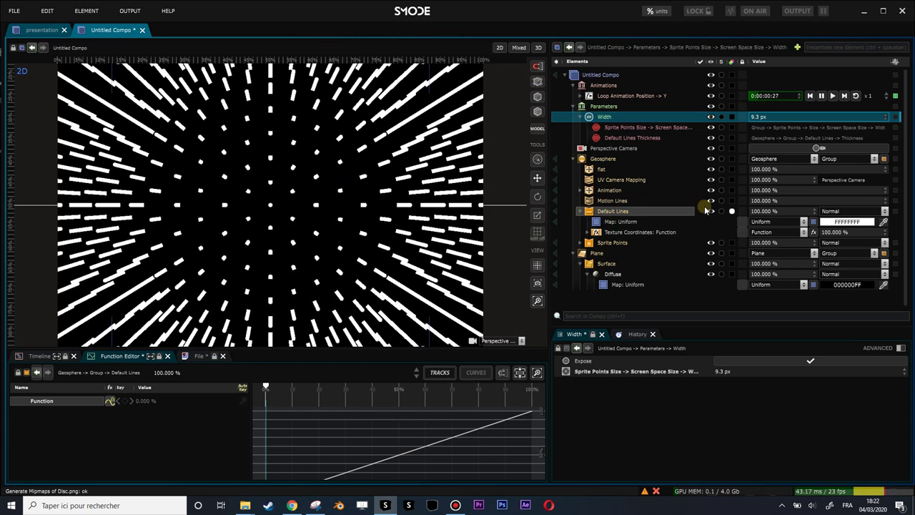
{"action": "left_click", "coordinate": [622, 222]}
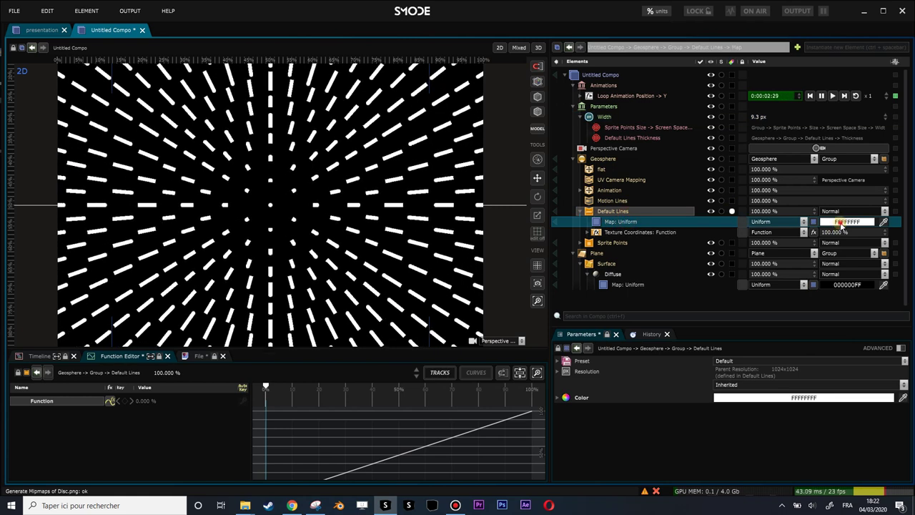
{"action": "left_click", "coordinate": [841, 223]}
{"action": "left_click_drag", "start_coordinate": [837, 247], "coordinate": [717, 171]}
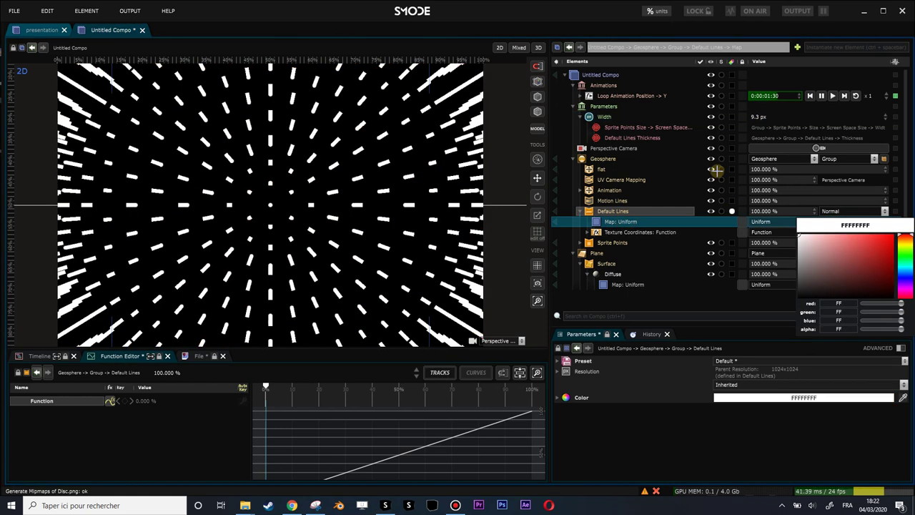
Step: Visualize the Default Lines' Uniform map on its own and add a Placement Mask to it
{"action": "left_click", "coordinate": [556, 222]}
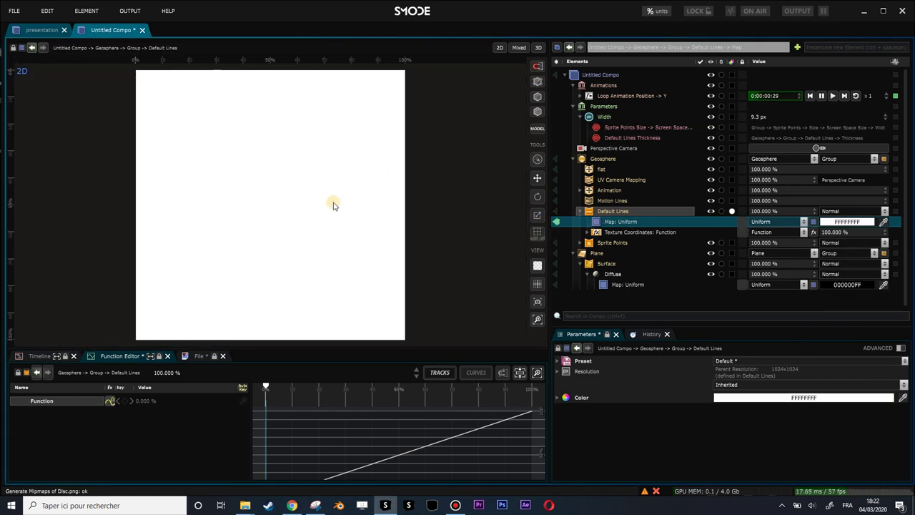
{"action": "scroll", "coordinate": [270, 184], "scroll_direction": "down", "scroll_amount": 1}
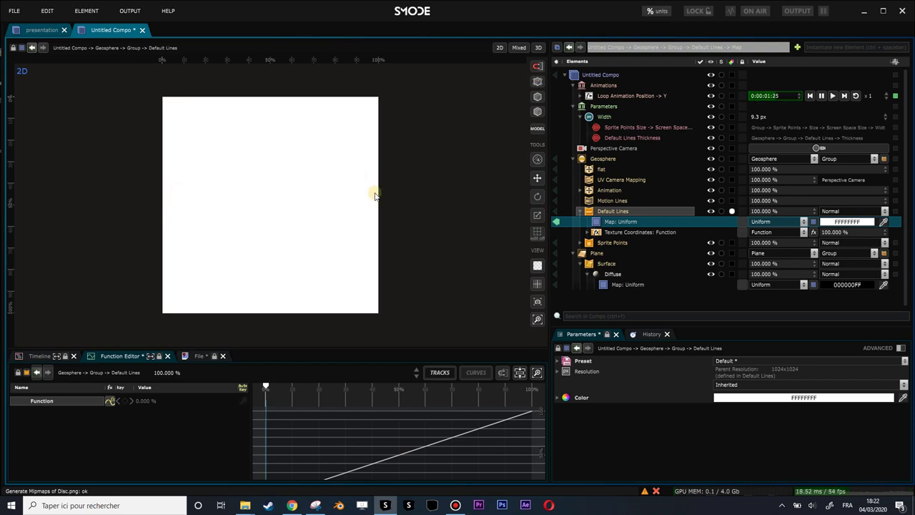
{"action": "right_click", "coordinate": [604, 223]}
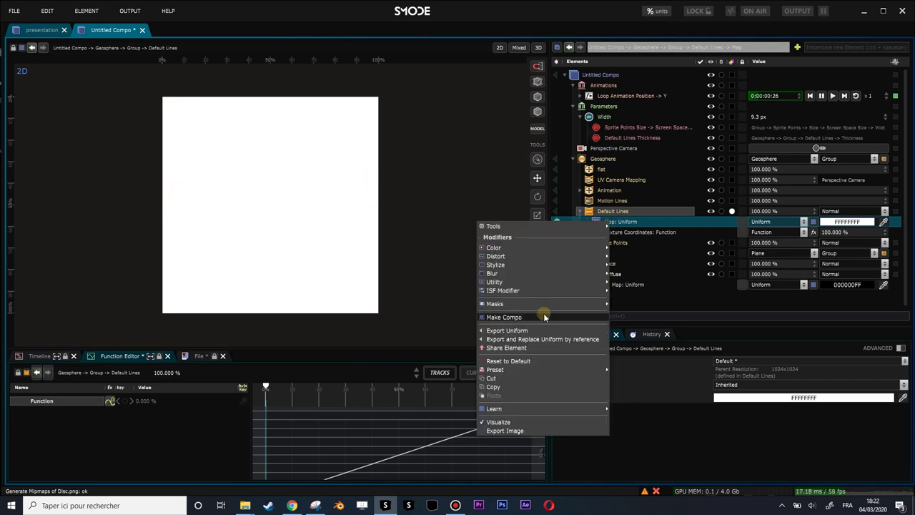
{"action": "mouse_move", "coordinate": [572, 304]}
{"action": "left_click", "coordinate": [638, 224]}
Step: Set the Placement Mask to Perspective and taper it to a point by moving corners B and C to about 45% height, returning to the composition view
{"action": "scroll", "coordinate": [747, 436], "scroll_direction": "down", "scroll_amount": 1}
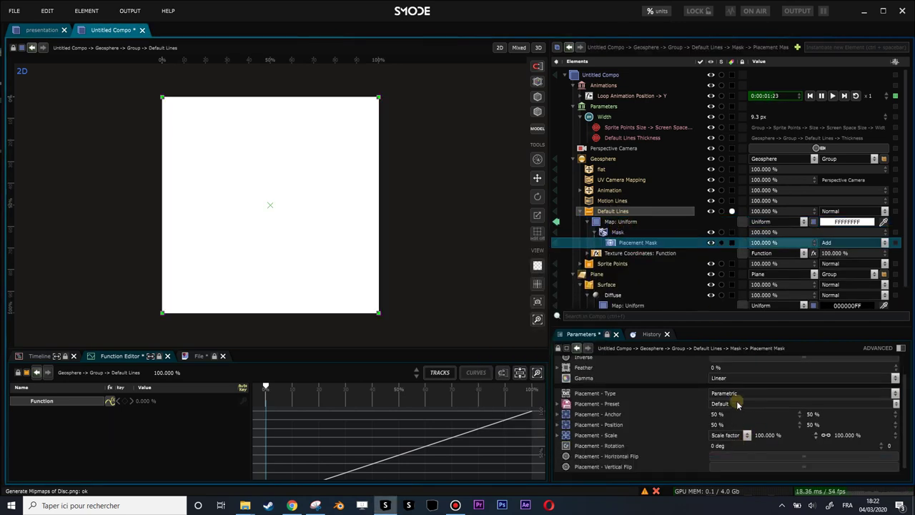
{"action": "left_click", "coordinate": [735, 393]}
{"action": "left_click", "coordinate": [753, 456]}
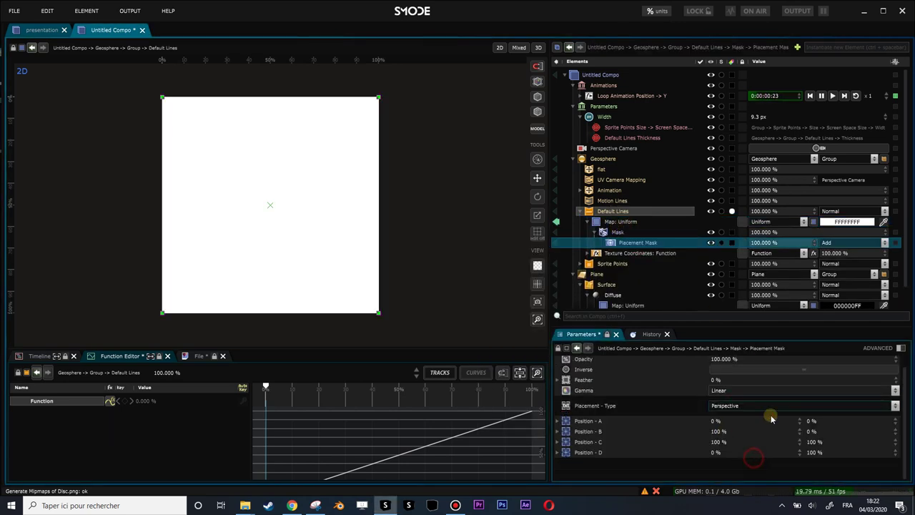
{"action": "left_click", "coordinate": [536, 232]}
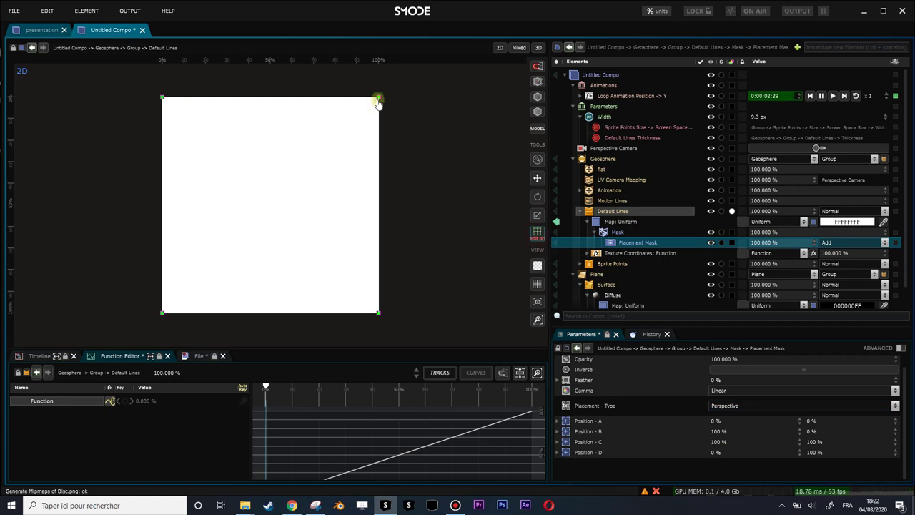
{"action": "left_click_drag", "start_coordinate": [378, 100], "coordinate": [379, 194]}
{"action": "left_click_drag", "start_coordinate": [378, 313], "coordinate": [384, 196]}
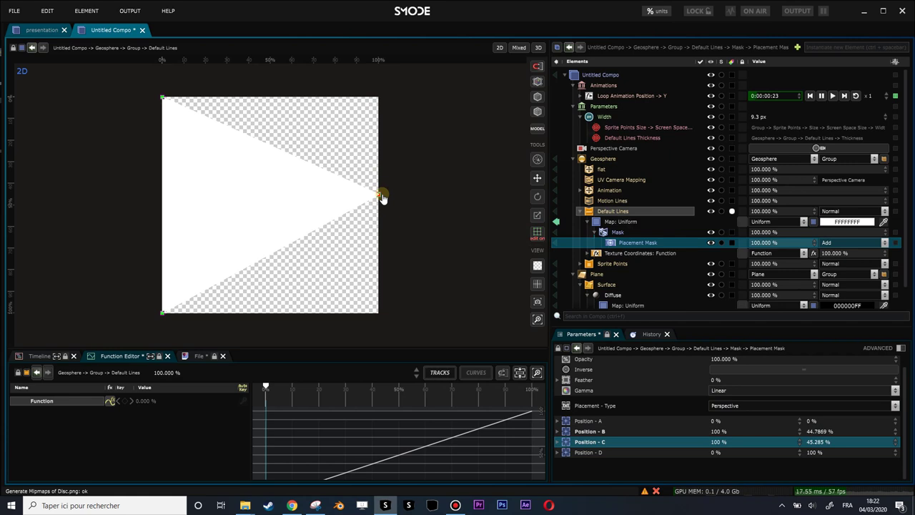
{"action": "left_click", "coordinate": [558, 223]}
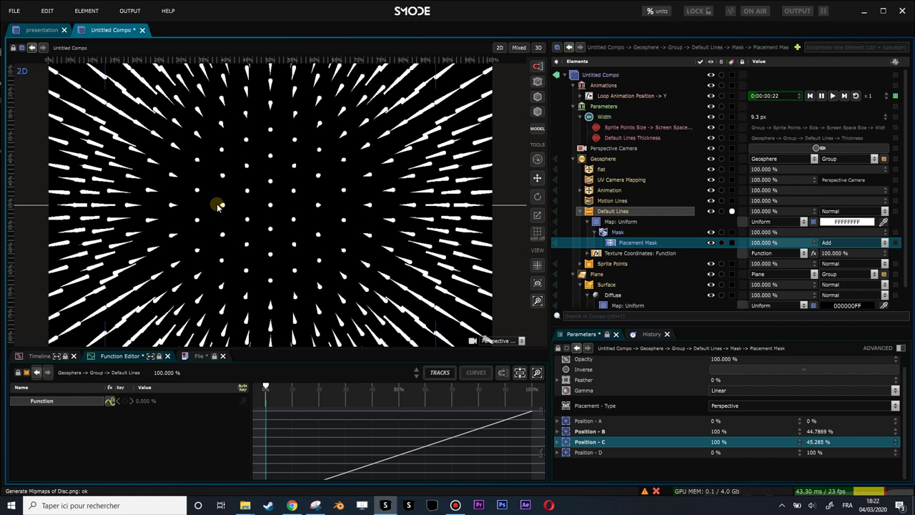
{"action": "scroll", "coordinate": [233, 211], "scroll_direction": "down", "scroll_amount": 3}
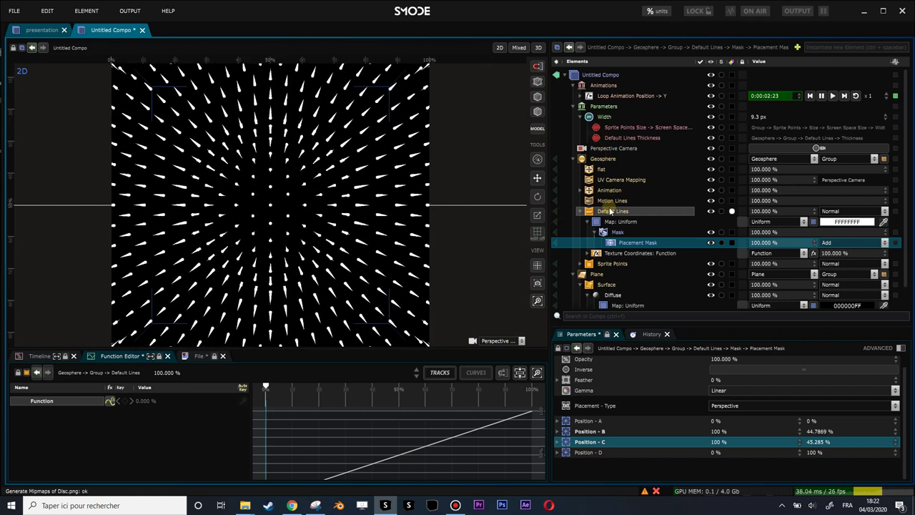
Step: Set the Z Translation of the Geosphere's Animation modifier to 1.5 m and compare the motion with the reference in Chrome
{"action": "left_click", "coordinate": [578, 211]}
{"action": "left_click", "coordinate": [602, 190]}
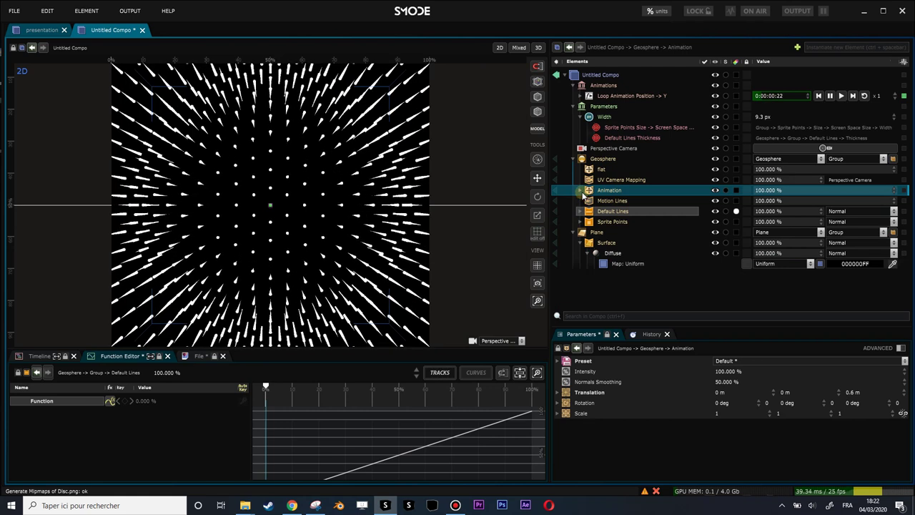
{"action": "left_click", "coordinate": [582, 191]}
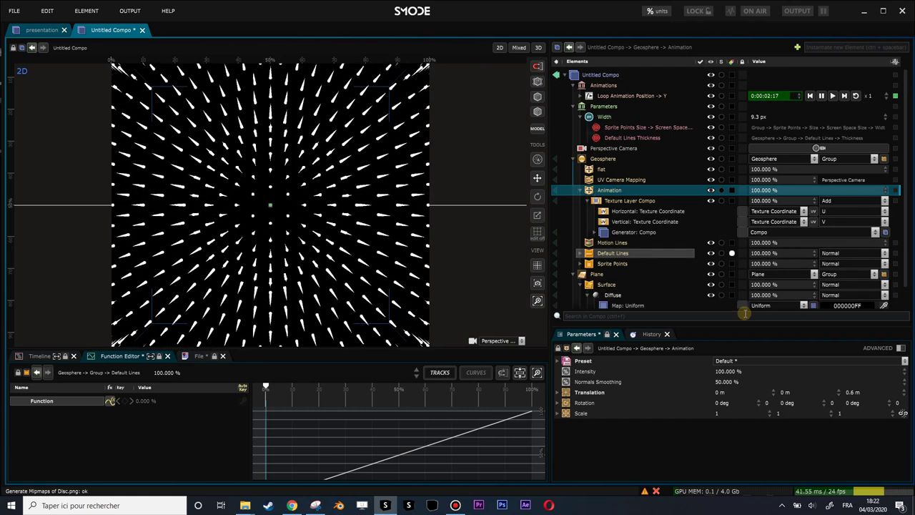
{"action": "left_click_drag", "start_coordinate": [860, 393], "coordinate": [860, 329]}
{"action": "type", "text": "1.5"}
{"action": "key", "text": "Return"}
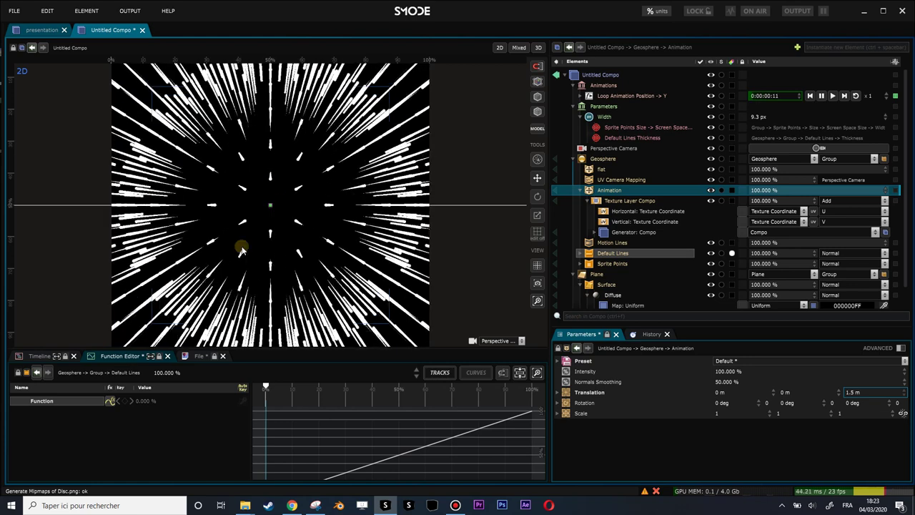
{"action": "left_click", "coordinate": [292, 505]}
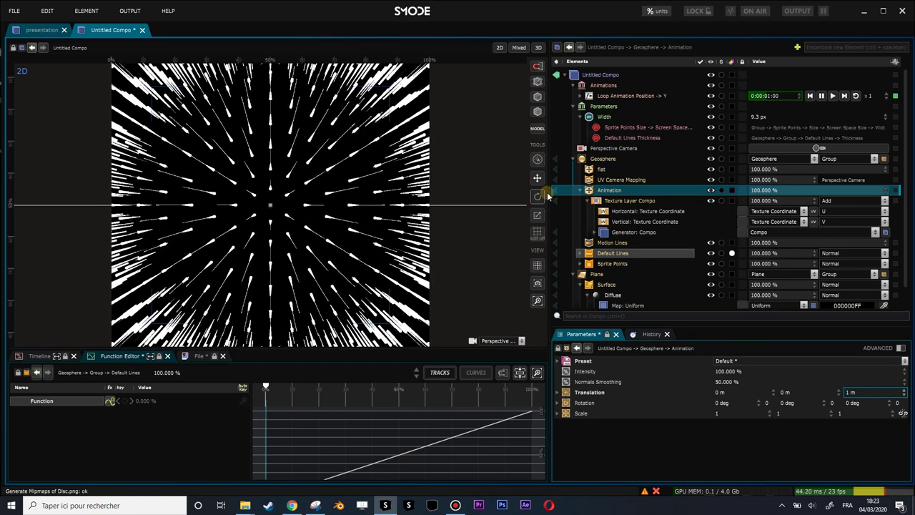
Step: Visualize the Generator compo inside the Animation modifier's Texture Layer Compo and add a Circle Mask to it
{"action": "left_click", "coordinate": [594, 232]}
{"action": "left_click", "coordinate": [558, 234]}
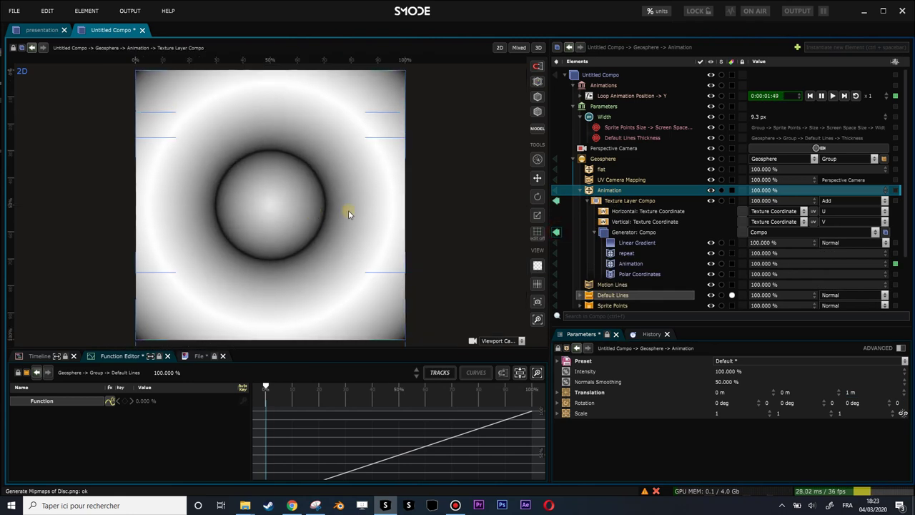
{"action": "left_click", "coordinate": [613, 225]}
{"action": "right_click", "coordinate": [613, 231]}
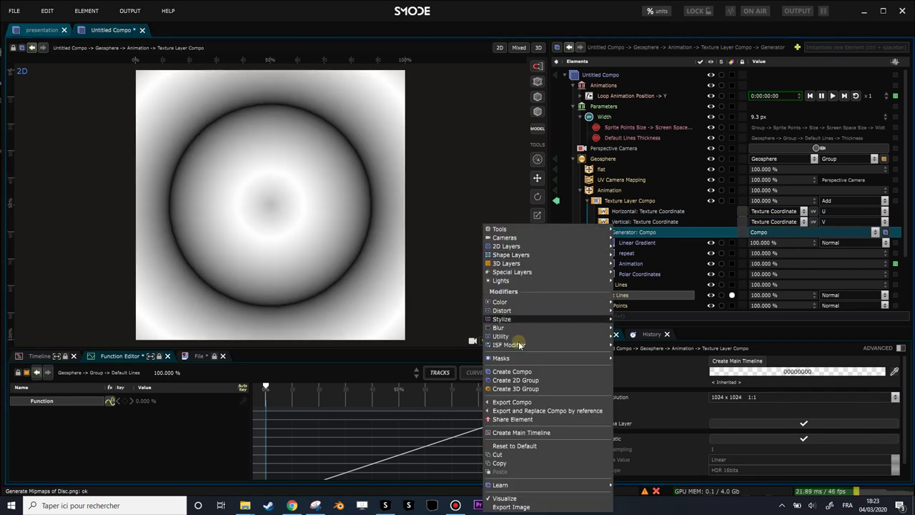
{"action": "mouse_move", "coordinate": [516, 359]}
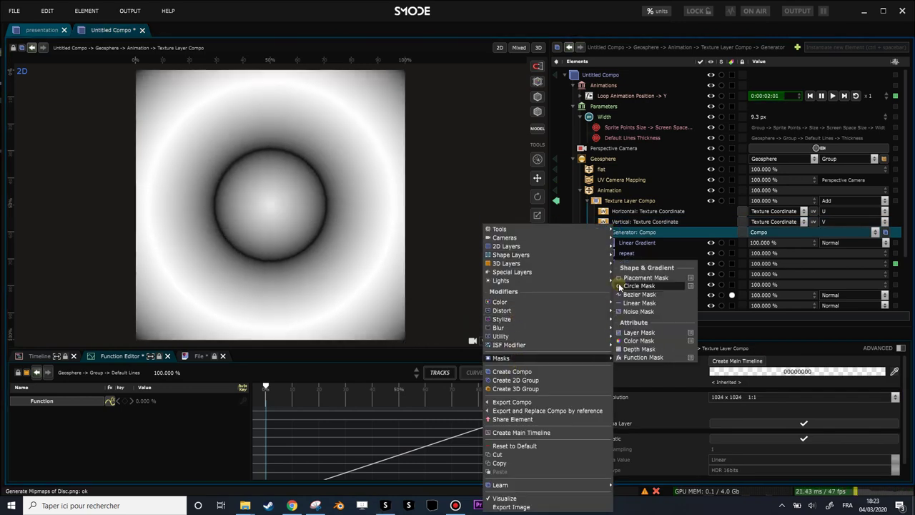
{"action": "left_click", "coordinate": [630, 286]}
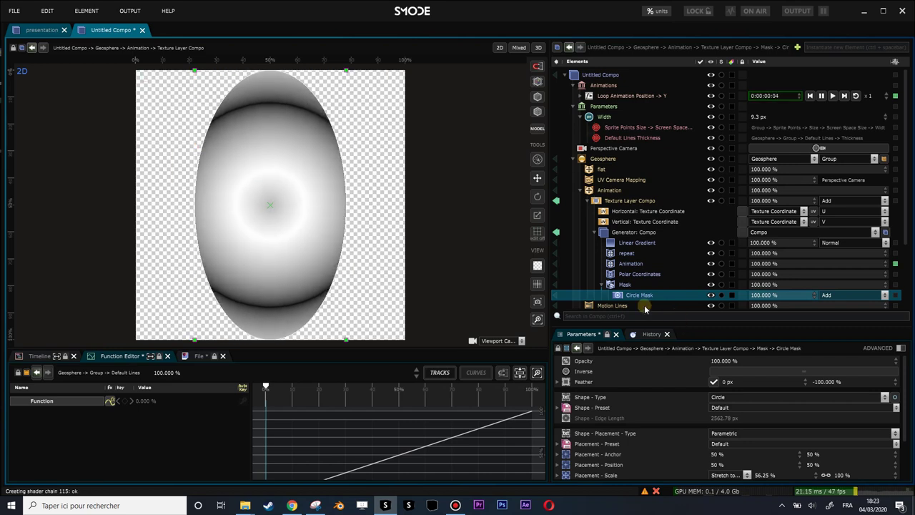
Step: Set the Circle Mask's horizontal placement scale to 100% independently of the vertical scale, making it a full circle
{"action": "scroll", "coordinate": [820, 435], "scroll_direction": "down", "scroll_amount": 3}
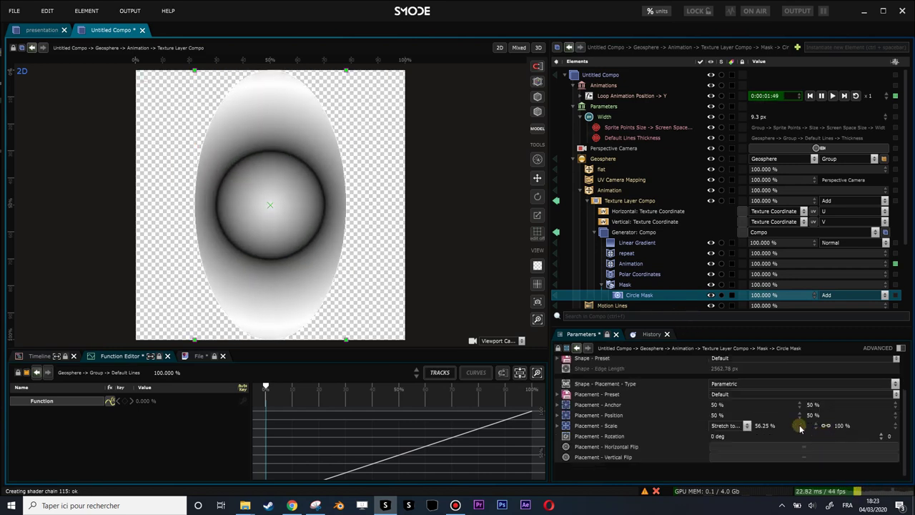
{"action": "left_click", "coordinate": [826, 425]}
{"action": "left_click", "coordinate": [815, 427]}
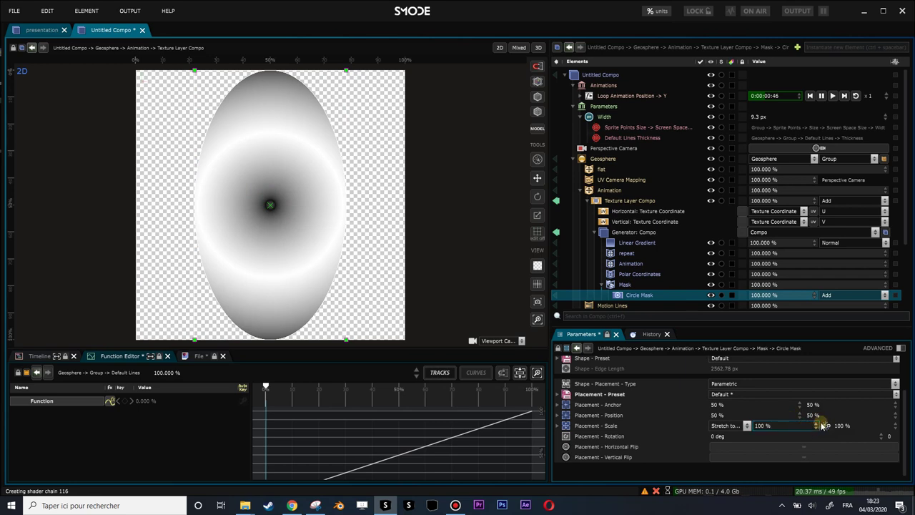
{"action": "left_click", "coordinate": [621, 284]}
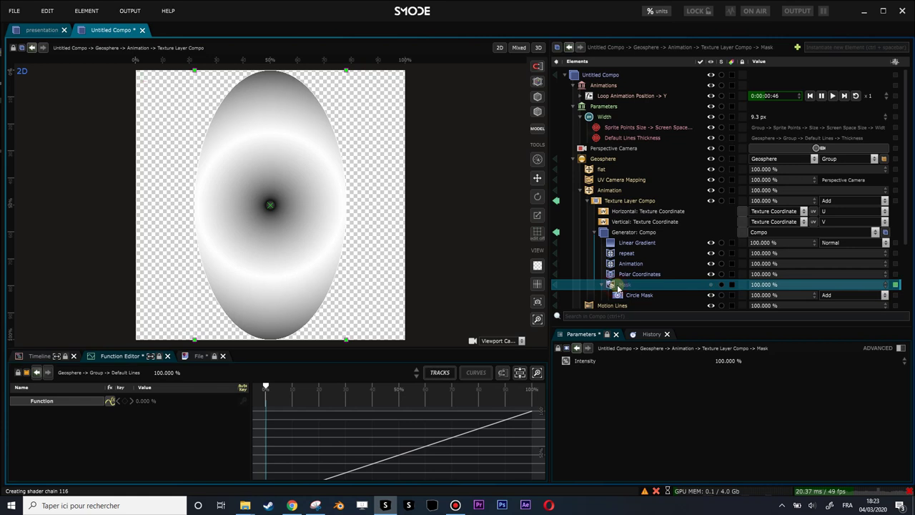
{"action": "left_click", "coordinate": [642, 296]}
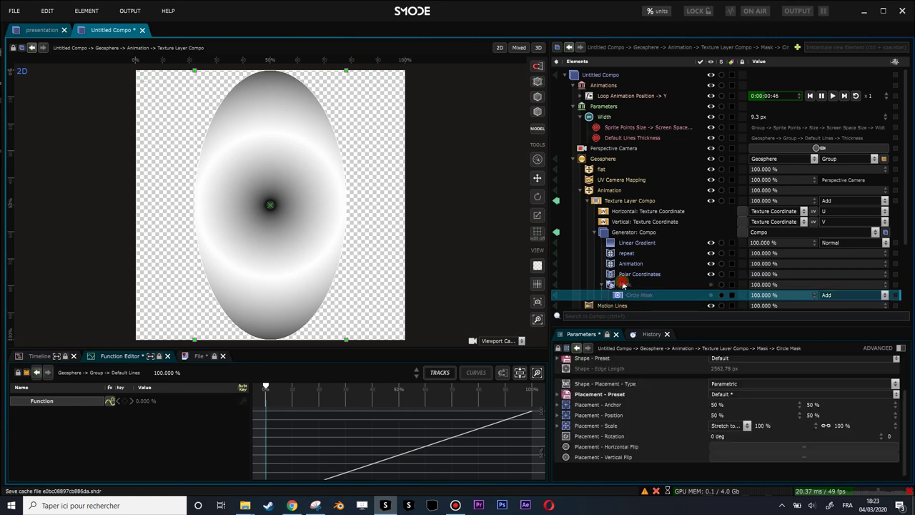
{"action": "left_click", "coordinate": [622, 284]}
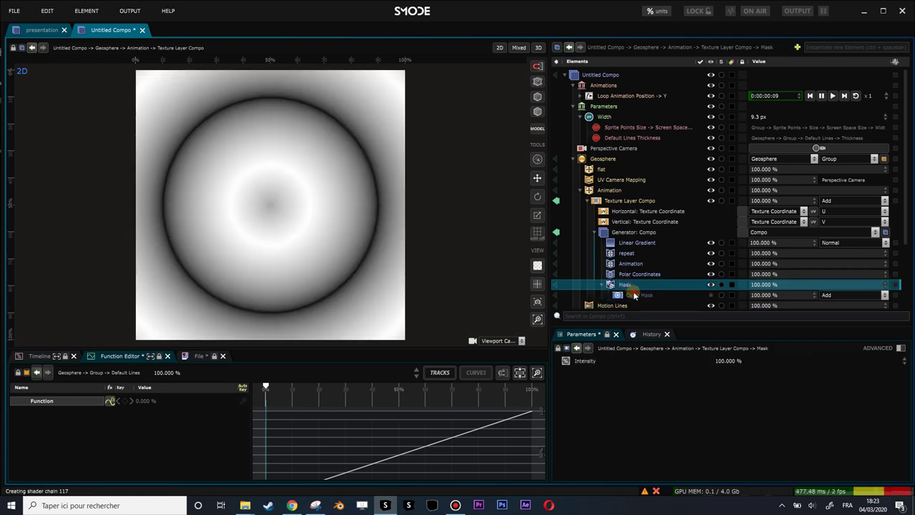
{"action": "left_click", "coordinate": [636, 296]}
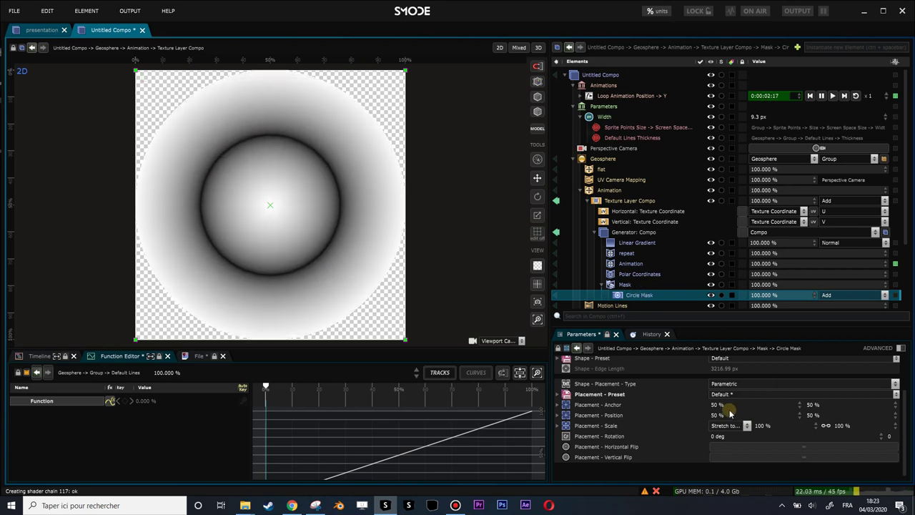
Step: Soften the Circle Mask's edge with a Feather of about 172 px and return to viewing the whole composition
{"action": "scroll", "coordinate": [729, 394], "scroll_direction": "up", "scroll_amount": 3}
{"action": "mouse_move", "coordinate": [736, 382]}
{"action": "left_mouse_down"}
{"action": "mouse_move", "coordinate": [736, 357]}
{"action": "mouse_move", "coordinate": [762, 382]}
{"action": "mouse_move", "coordinate": [829, 382]}
{"action": "mouse_move", "coordinate": [752, 382]}
{"action": "left_mouse_up"}
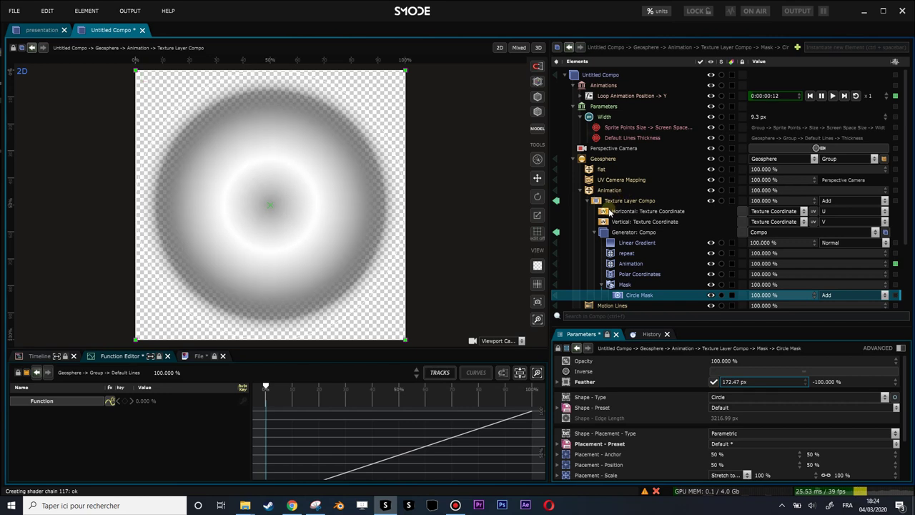
{"action": "left_click", "coordinate": [555, 200]}
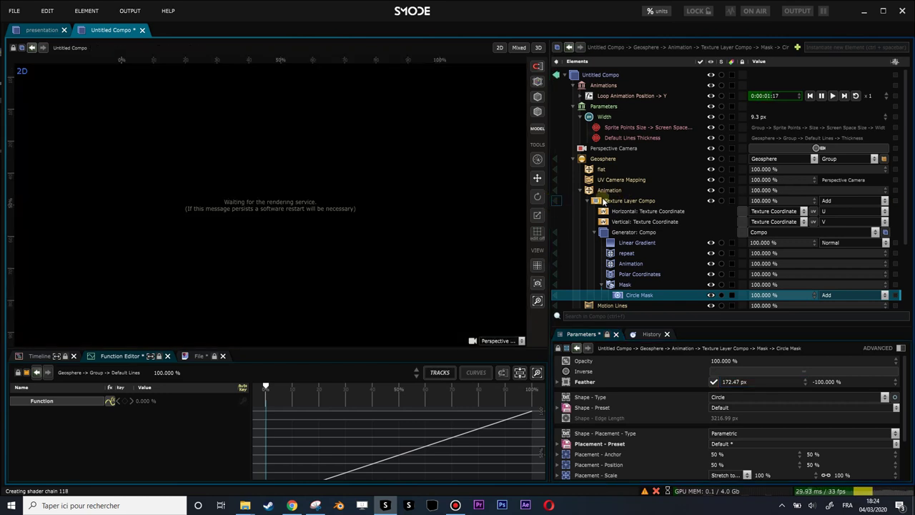
Step: Delete the Mask, including its Circle Mask, from the Generator compo of the Texture Layer Compo
{"action": "left_click", "coordinate": [595, 234]}
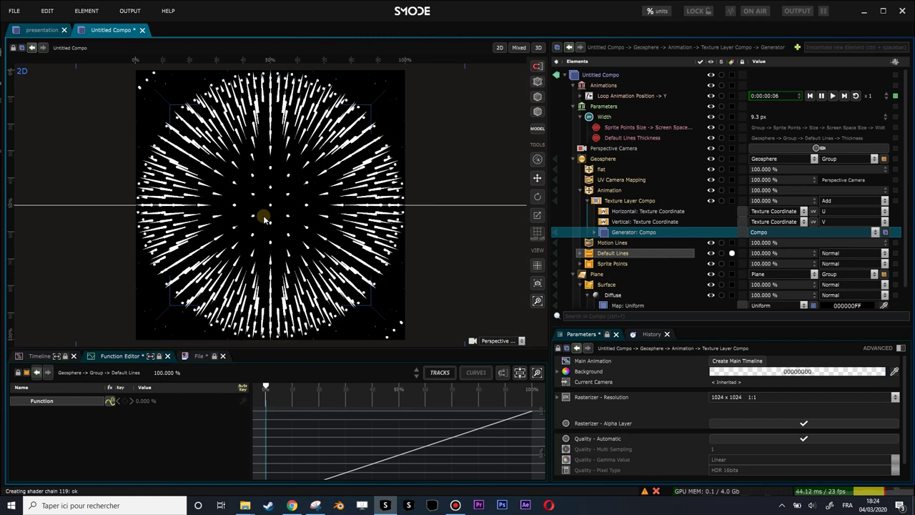
{"action": "left_click", "coordinate": [595, 233]}
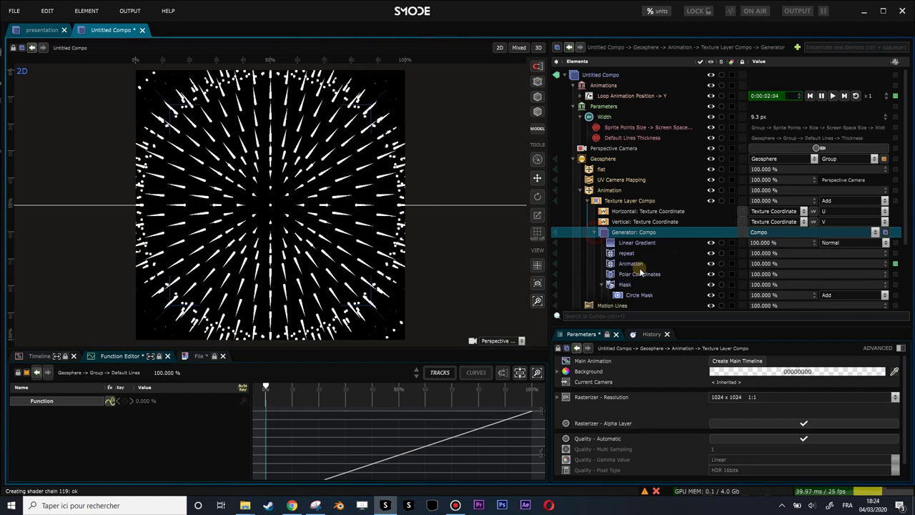
{"action": "left_click", "coordinate": [625, 285]}
{"action": "key", "text": "Delete"}
{"action": "key", "text": "Return"}
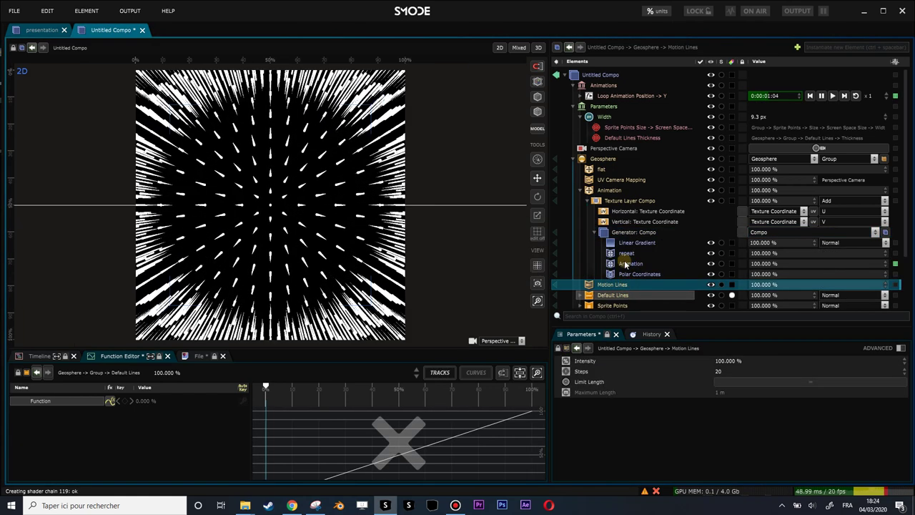
Step: Add a Sphere mask to the Geosphere's Animation modifier and set its blending mode to Multiply
{"action": "left_click", "coordinate": [596, 233]}
{"action": "left_click", "coordinate": [588, 201]}
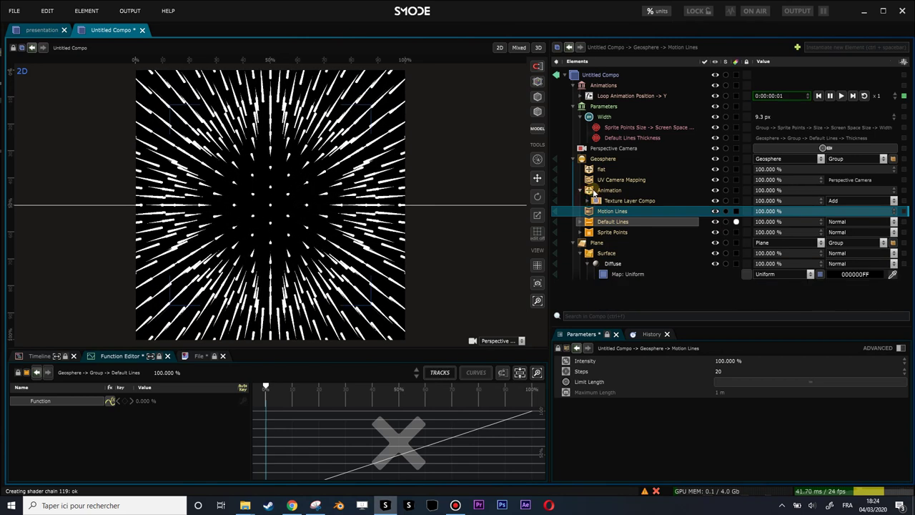
{"action": "left_click", "coordinate": [599, 191]}
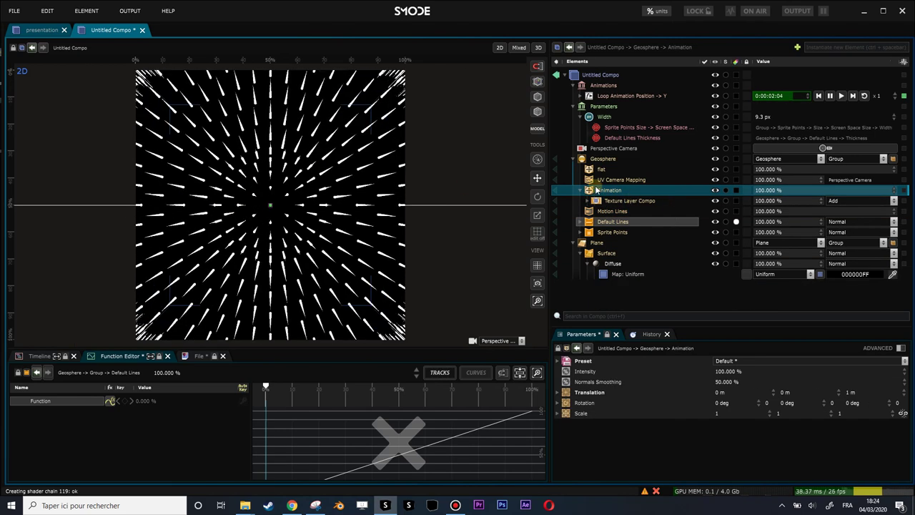
{"action": "right_click", "coordinate": [599, 193]}
{"action": "mouse_move", "coordinate": [558, 227]}
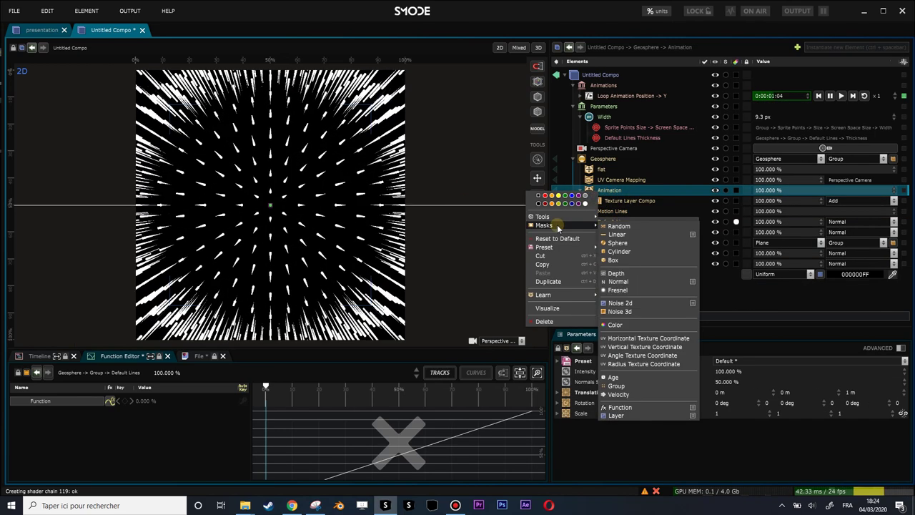
{"action": "left_click", "coordinate": [615, 242]}
{"action": "left_click", "coordinate": [846, 211]}
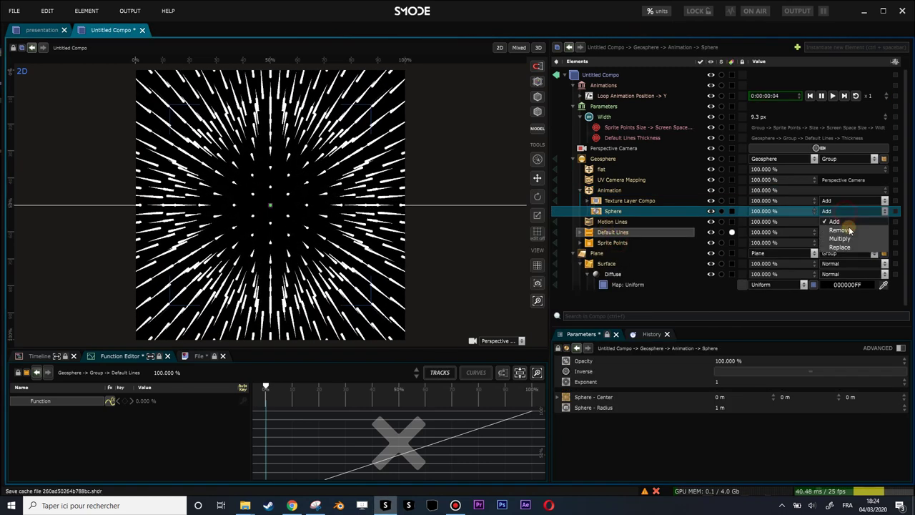
{"action": "left_click", "coordinate": [849, 242]}
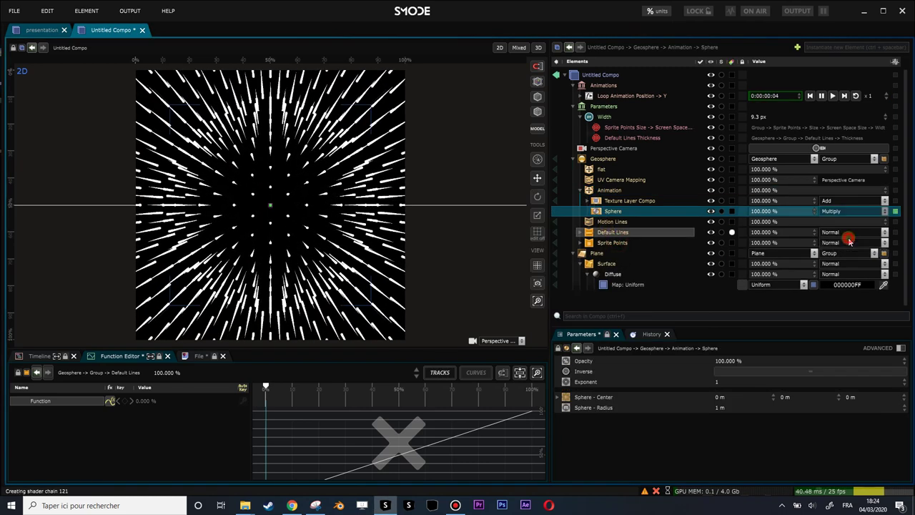
Step: Set the Sphere mask's Radius to 1.86 m so it reaches beyond the edges of the composition
{"action": "left_click", "coordinate": [598, 204]}
{"action": "left_click", "coordinate": [599, 214]}
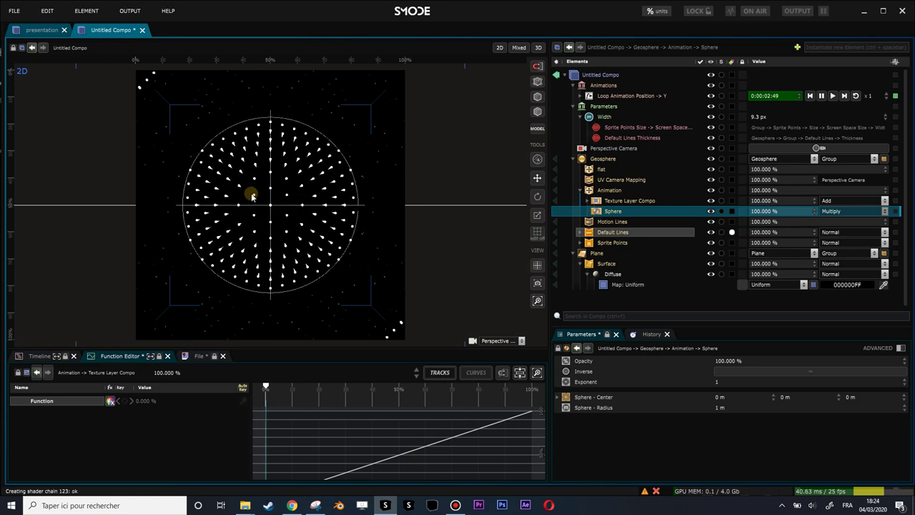
{"action": "scroll", "coordinate": [271, 201], "scroll_direction": "up", "scroll_amount": 1}
{"action": "scroll", "coordinate": [286, 213], "scroll_direction": "up", "scroll_amount": 1}
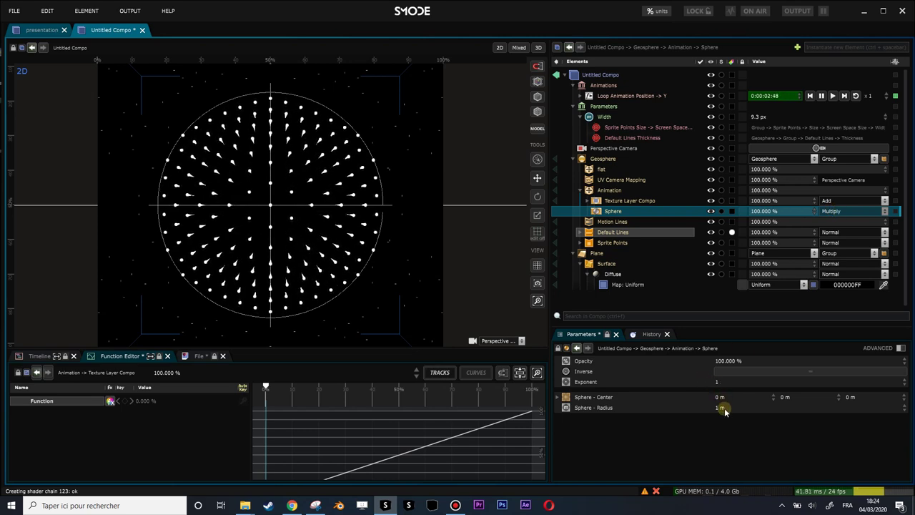
{"action": "left_click_drag", "start_coordinate": [725, 409], "coordinate": [724, 393]}
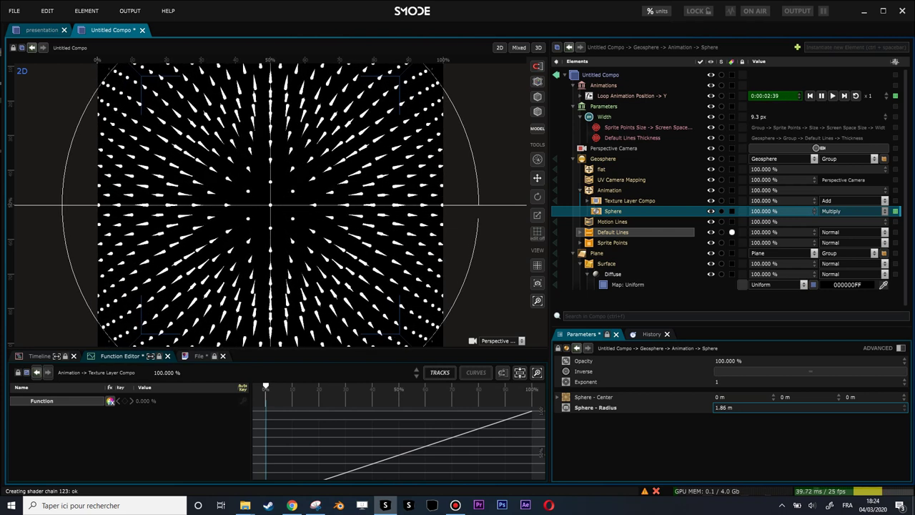
Step: Set the Animation modifier's Z Translation to 1.41 m and raise the Sphere mask's Exponent to about 1.63
{"action": "left_click", "coordinate": [610, 190]}
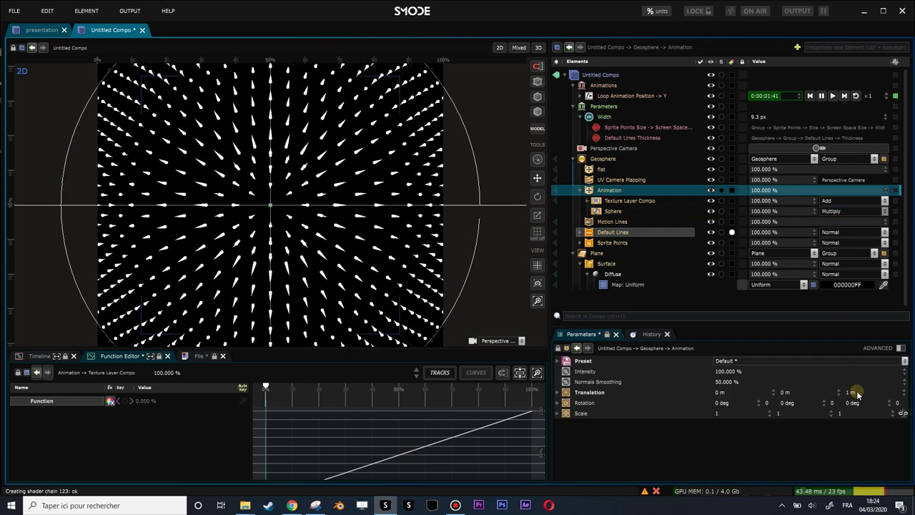
{"action": "left_click_drag", "start_coordinate": [868, 392], "coordinate": [869, 375]}
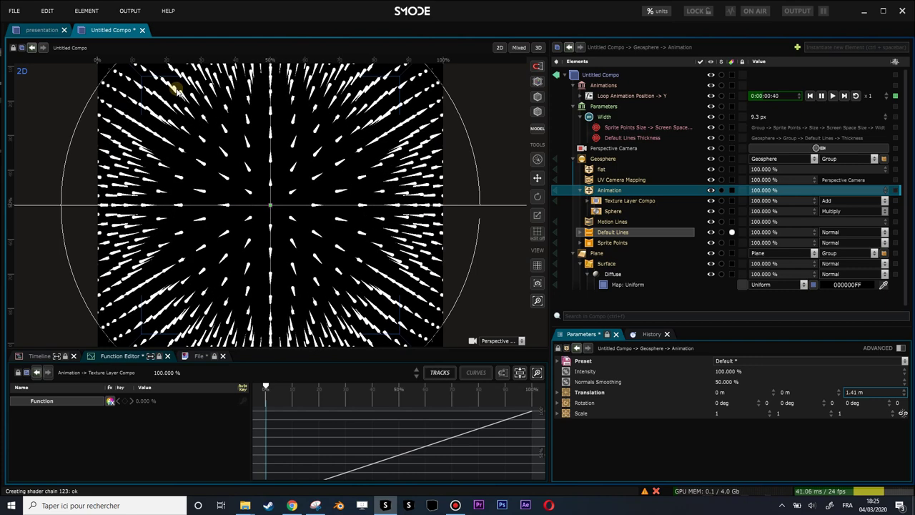
{"action": "left_click", "coordinate": [596, 211]}
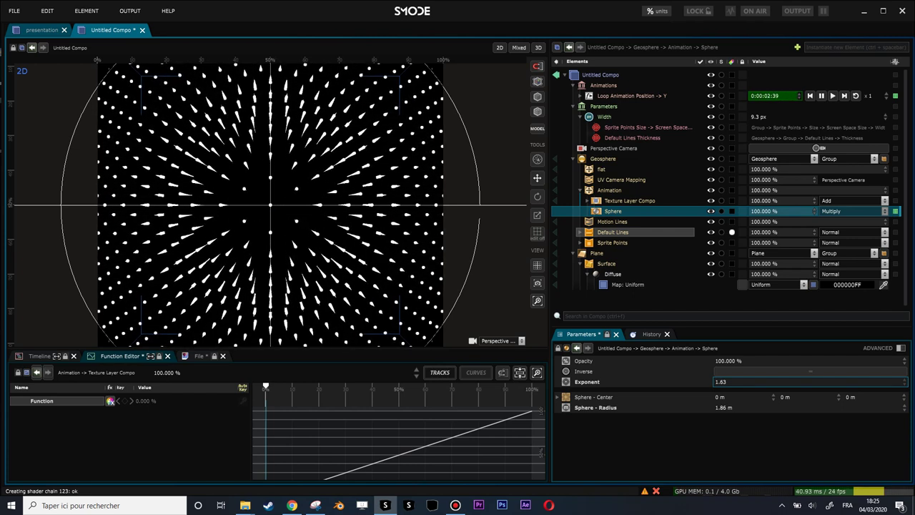
Step: Set the Animation modifier's Z Translation to 1.9599 m and compare the motion with the reference animation in Chrome
{"action": "left_click", "coordinate": [605, 190]}
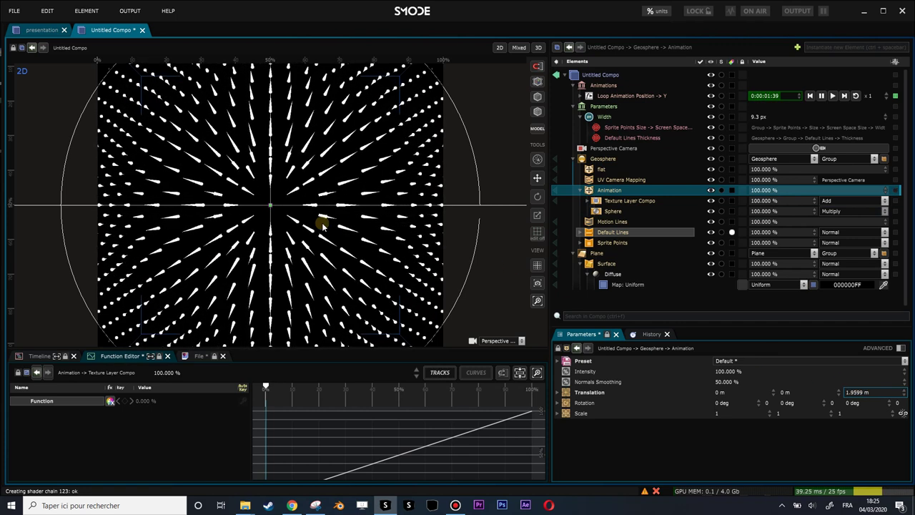
{"action": "scroll", "coordinate": [255, 204], "scroll_direction": "up", "scroll_amount": 2}
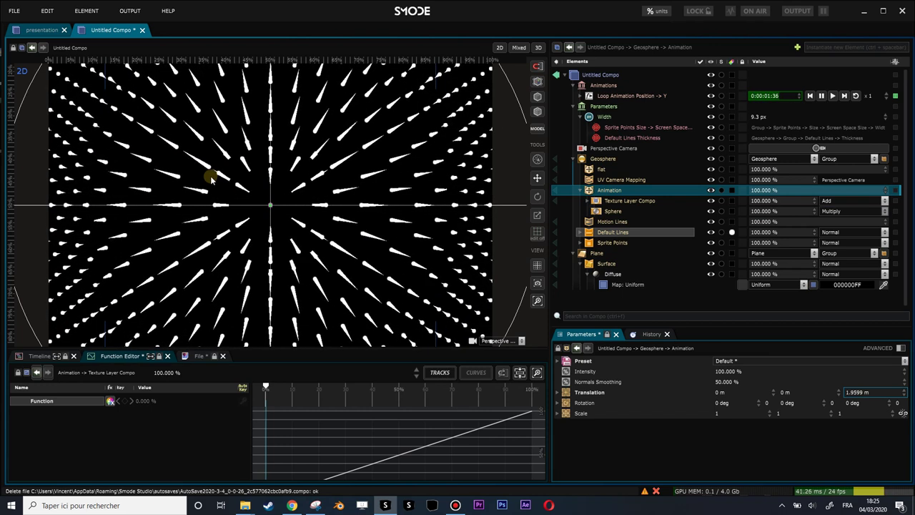
{"action": "scroll", "coordinate": [265, 190], "scroll_direction": "down", "scroll_amount": 2}
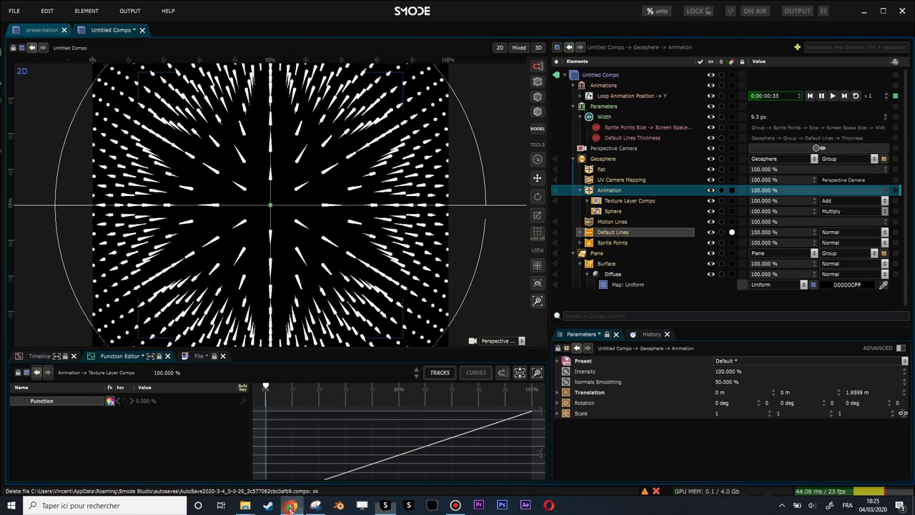
{"action": "left_click", "coordinate": [289, 506]}
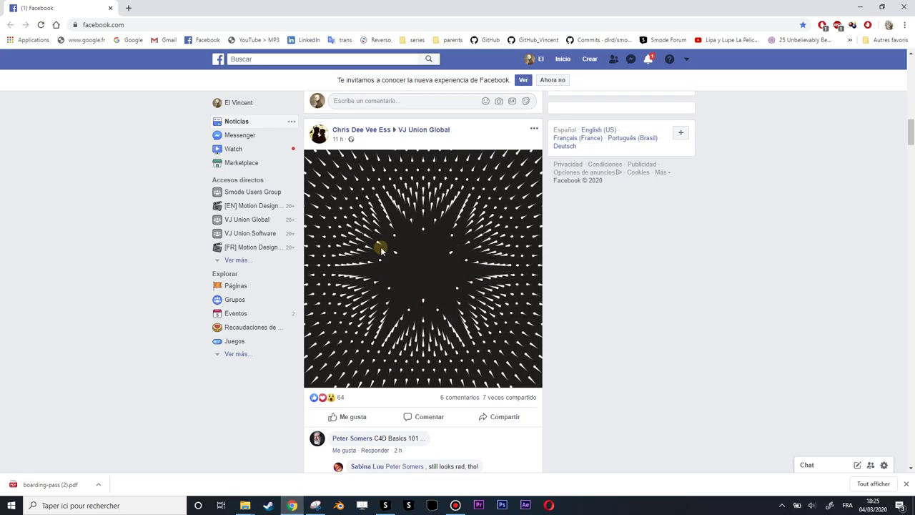
{"action": "left_click", "coordinate": [289, 506]}
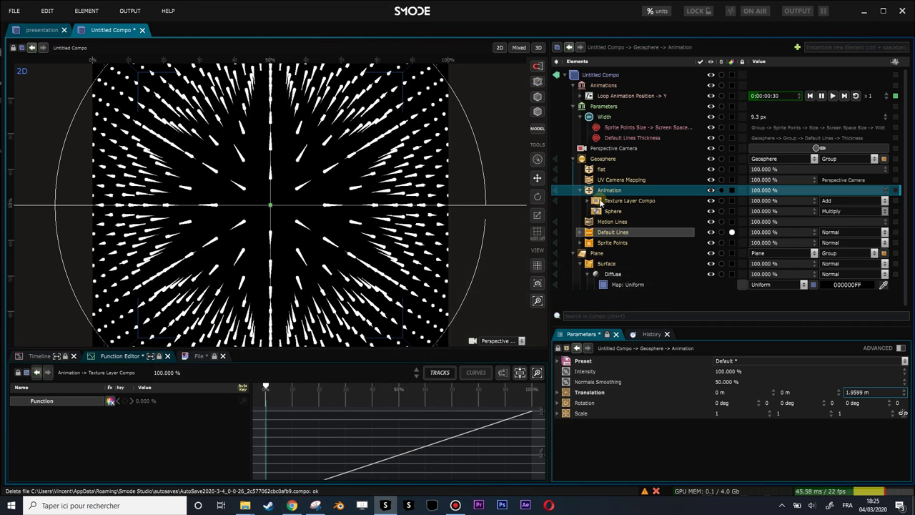
Step: Visualize the Texture Layer Compo's Generator compo and its Linear Gradient on its own
{"action": "left_click", "coordinate": [588, 200]}
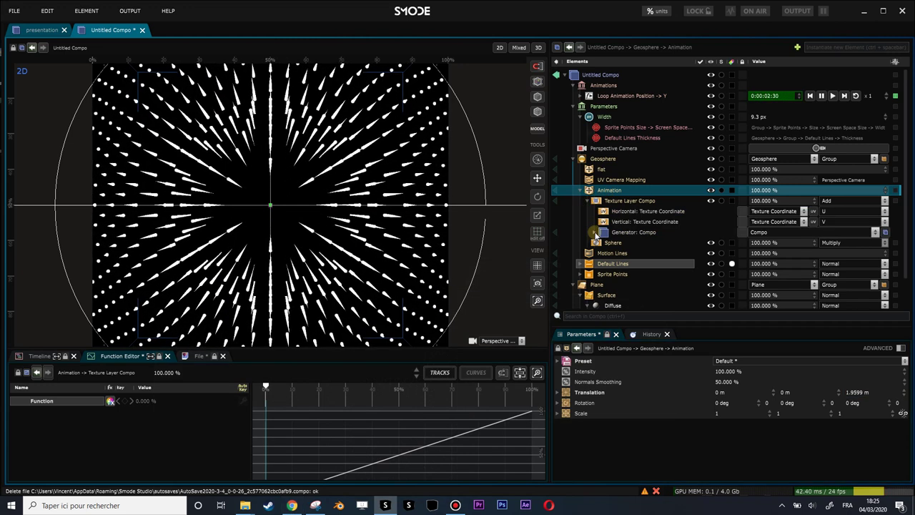
{"action": "left_click", "coordinate": [593, 233]}
{"action": "left_click", "coordinate": [556, 231]}
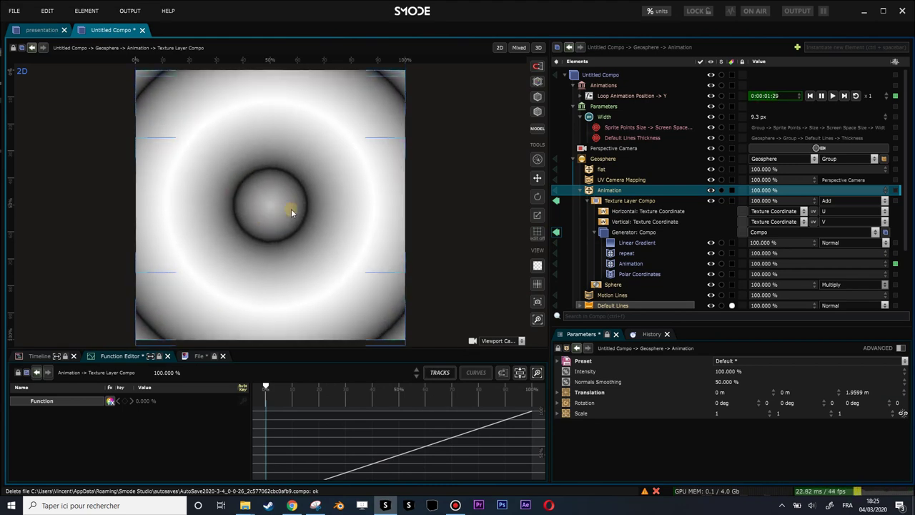
{"action": "left_click", "coordinate": [556, 243]}
{"action": "scroll", "coordinate": [285, 79], "scroll_direction": "down", "scroll_amount": 1}
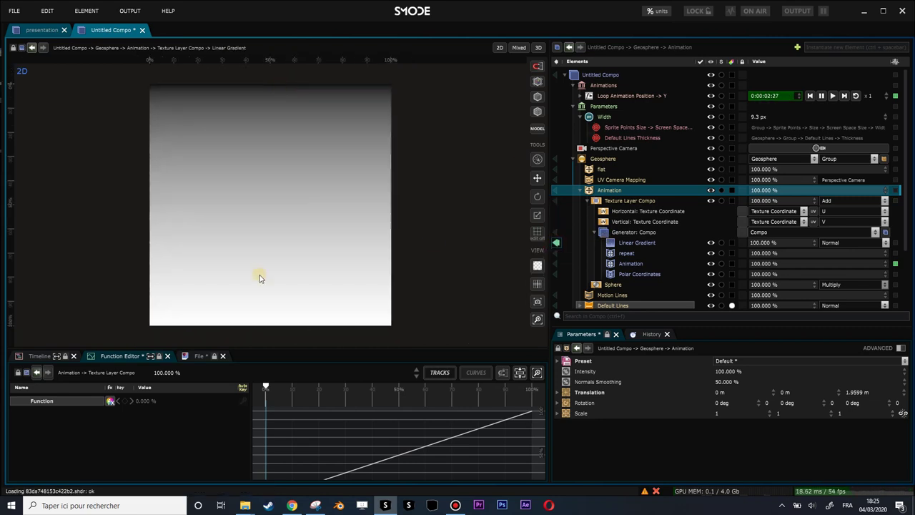
Step: Change the Linear Gradient's Gradient Type to Keyframes
{"action": "left_click", "coordinate": [623, 243]}
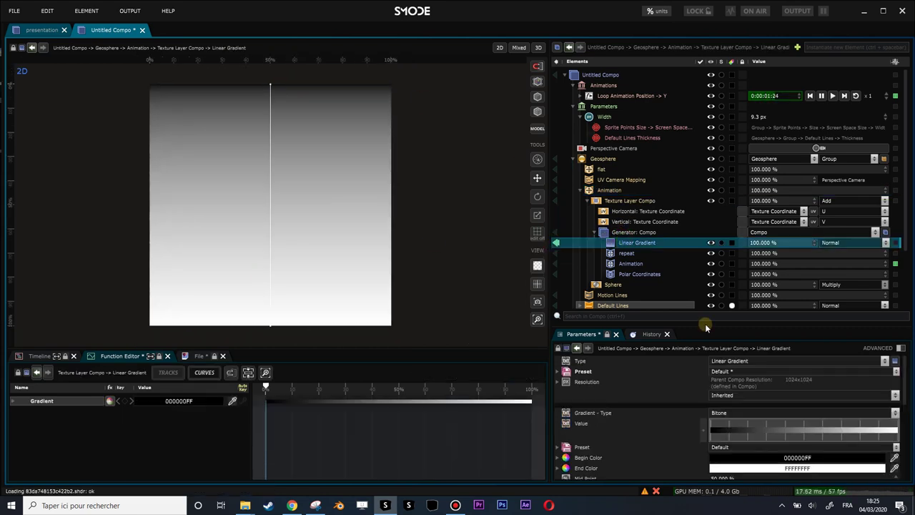
{"action": "scroll", "coordinate": [750, 435], "scroll_direction": "down", "scroll_amount": 1}
{"action": "left_click", "coordinate": [743, 388]}
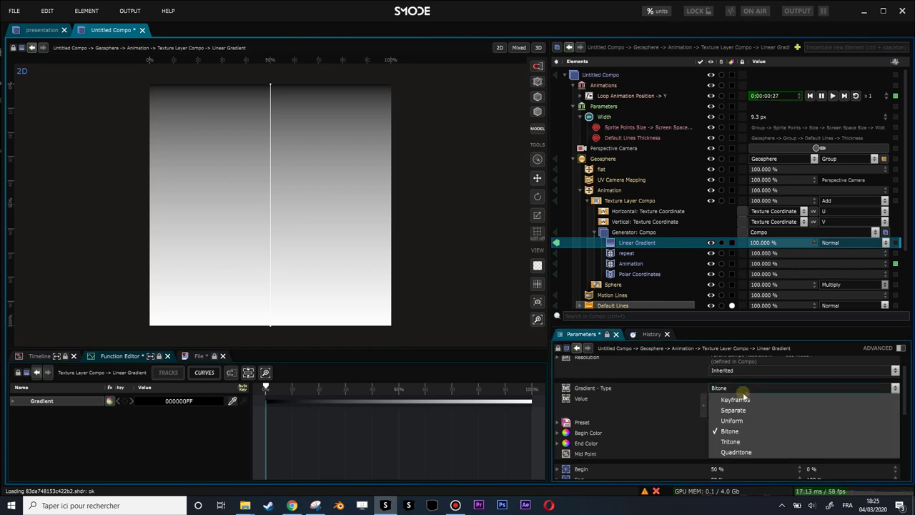
{"action": "left_click", "coordinate": [736, 400]}
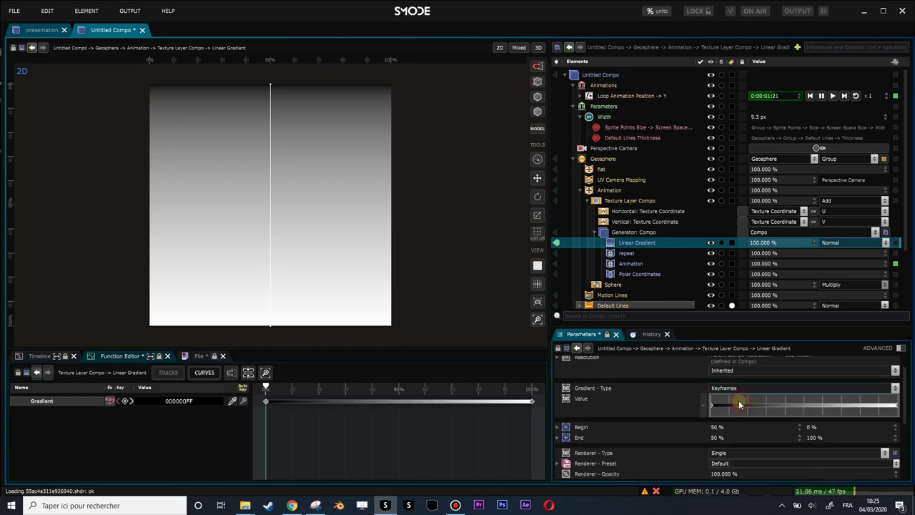
Step: Set the Input Interpolator Type to Bezier on both the black start and white end keyframes of the gradient
{"action": "left_click", "coordinate": [267, 402]}
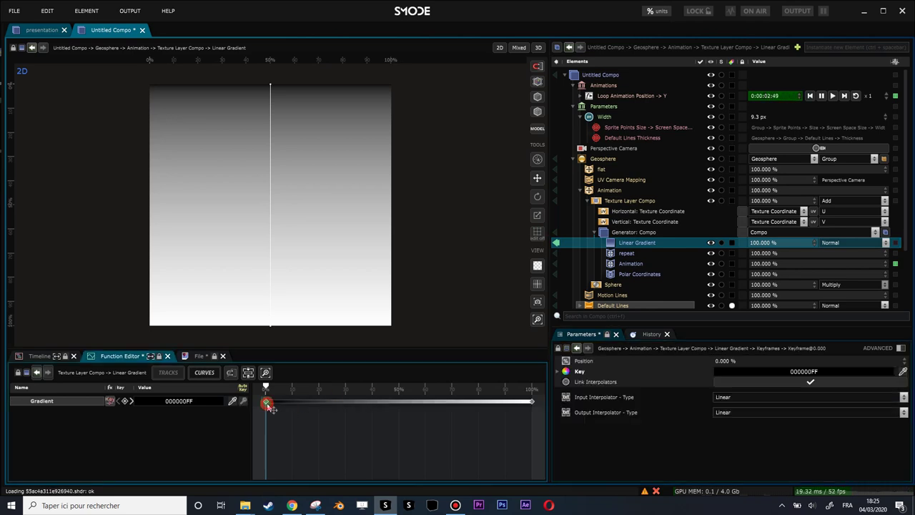
{"action": "left_click", "coordinate": [740, 399]}
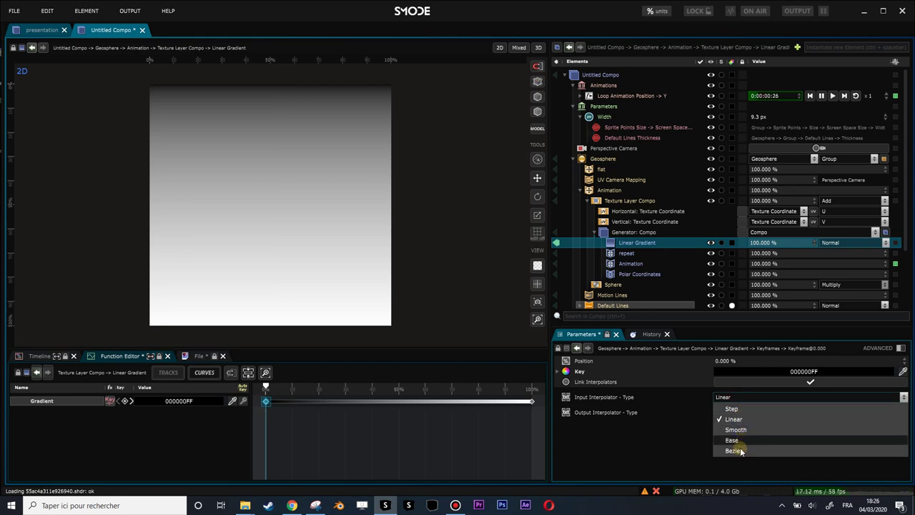
{"action": "left_click", "coordinate": [737, 450]}
{"action": "left_click", "coordinate": [533, 403]}
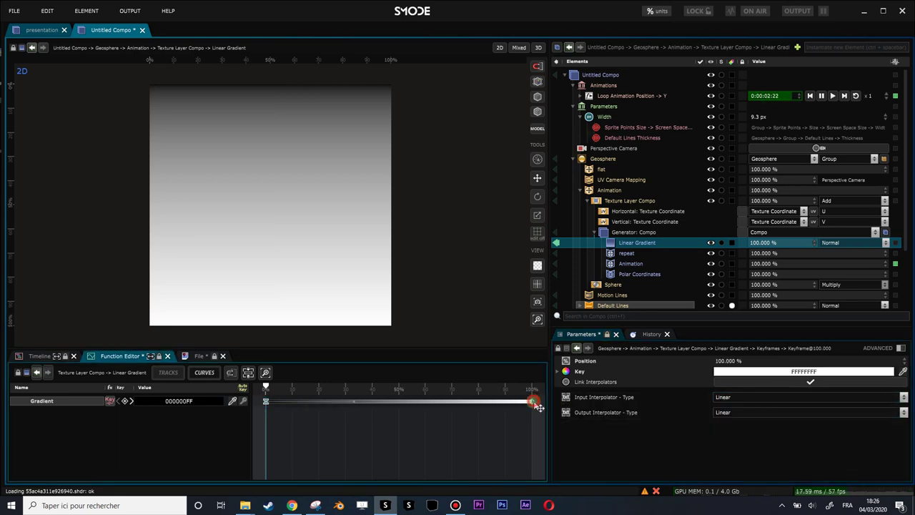
{"action": "left_click", "coordinate": [752, 398]}
{"action": "left_click", "coordinate": [755, 449]}
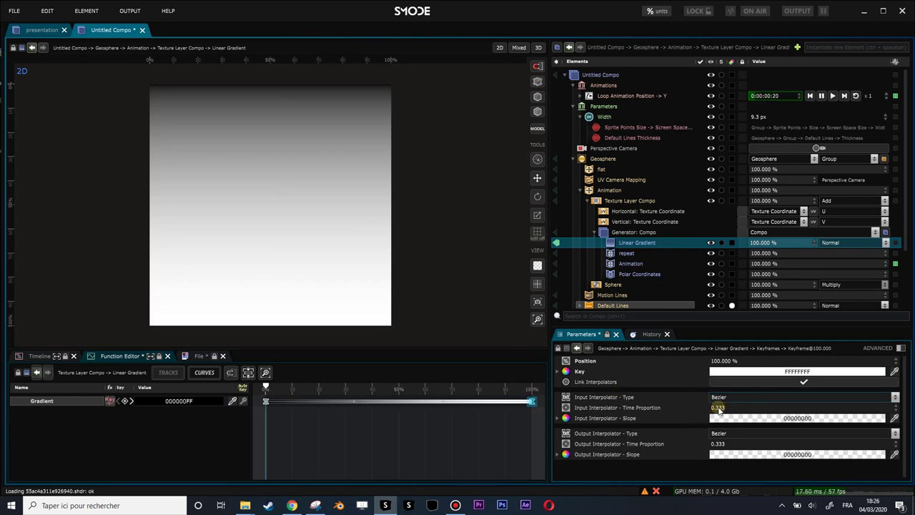
Step: Set the Bezier Time Proportion to 0.313 on the gradient's end keyframe and 1.893 on its start keyframe
{"action": "mouse_move", "coordinate": [800, 408]}
{"action": "left_mouse_down"}
{"action": "mouse_move", "coordinate": [801, 366]}
{"action": "mouse_move", "coordinate": [801, 432]}
{"action": "mouse_move", "coordinate": [801, 411]}
{"action": "left_mouse_up"}
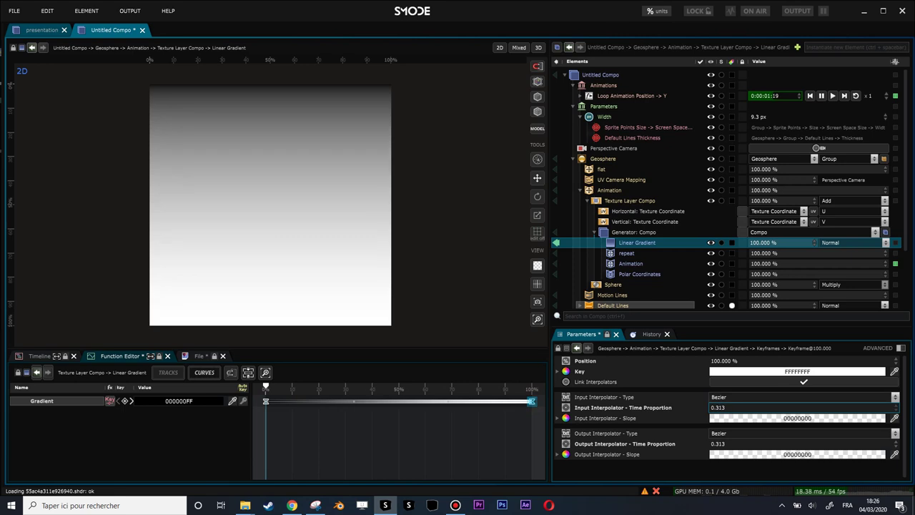
{"action": "left_click", "coordinate": [265, 402]}
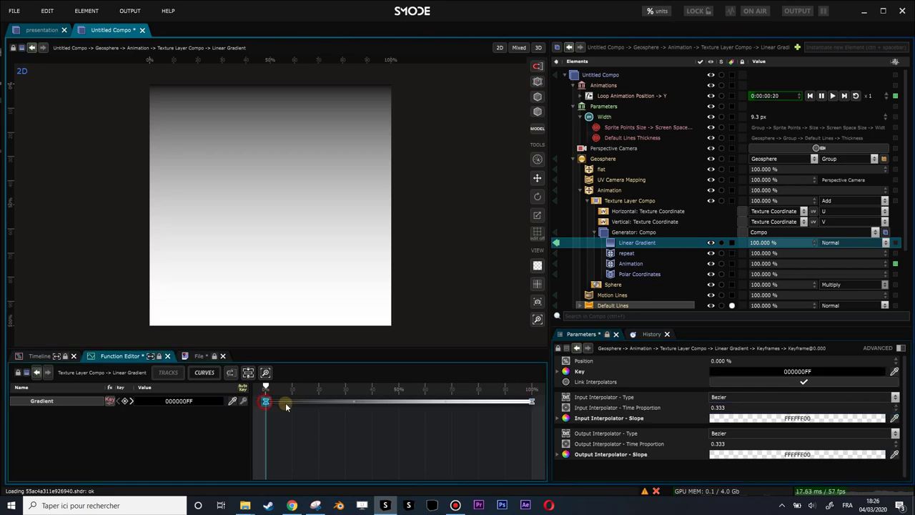
{"action": "left_click", "coordinate": [718, 407]}
{"action": "left_click_drag", "start_coordinate": [719, 408], "coordinate": [719, 372]}
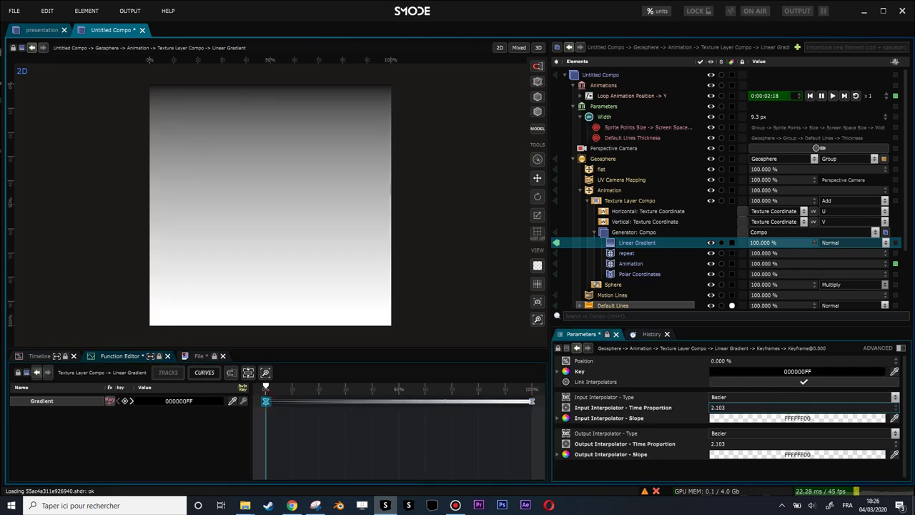
Step: Try moving the gradient's start keyframe to 1.433 %, return to viewing the whole composition and reselect the Linear Gradient
{"action": "left_click", "coordinate": [269, 402]}
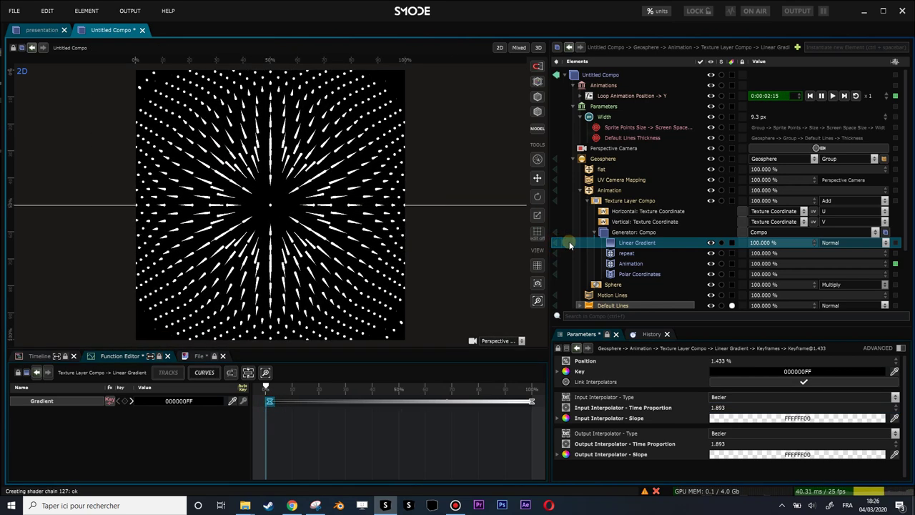
{"action": "scroll", "coordinate": [296, 233], "scroll_direction": "up", "scroll_amount": 2}
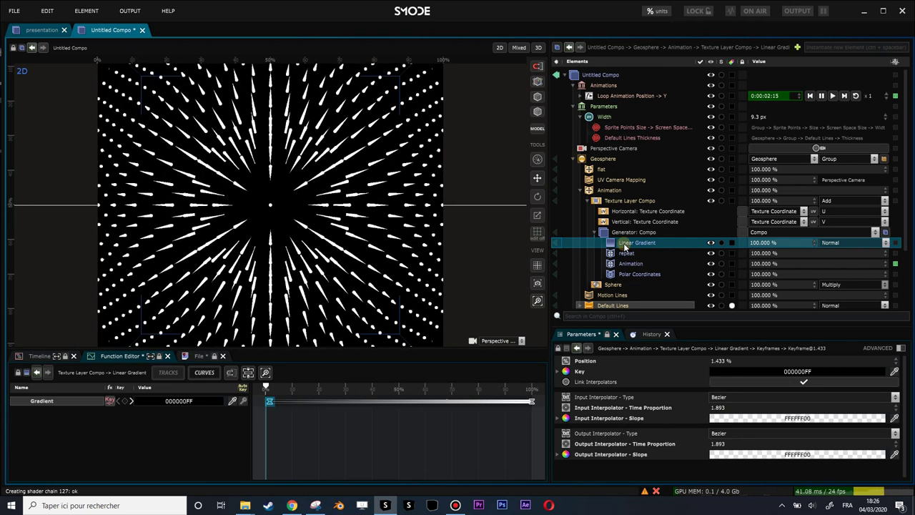
{"action": "left_click", "coordinate": [624, 244]}
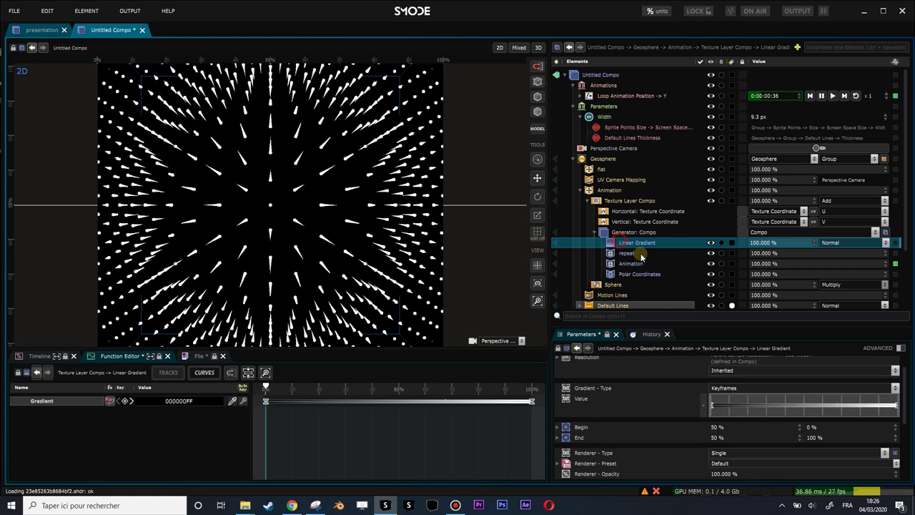
Step: Change the Linear Gradient's Gradient Type to Bitone
{"action": "left_click", "coordinate": [746, 389]}
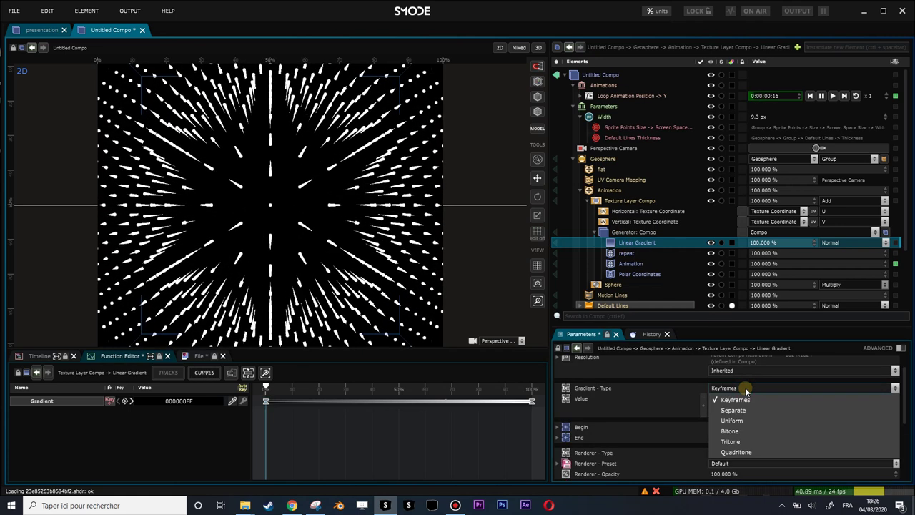
{"action": "left_click", "coordinate": [742, 432]}
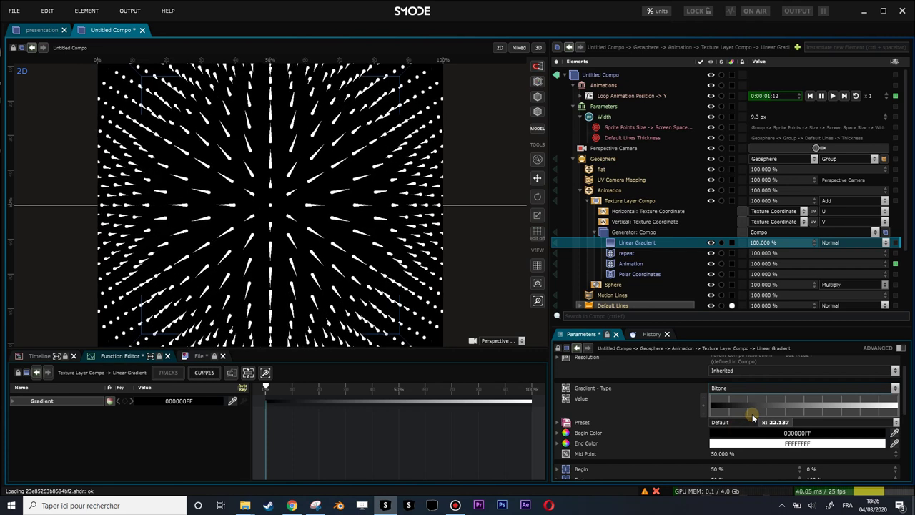
{"action": "scroll", "coordinate": [759, 418], "scroll_direction": "down", "scroll_amount": 2}
{"action": "scroll", "coordinate": [749, 416], "scroll_direction": "up", "scroll_amount": 3}
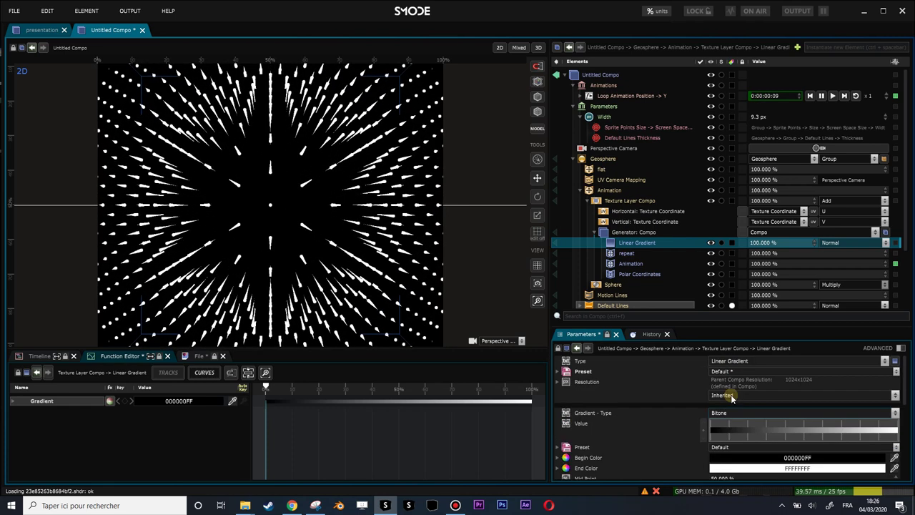
Step: Turn off automatic quality on the Generator compo and set its Gamma Value to sRGB
{"action": "left_click", "coordinate": [623, 233]}
{"action": "scroll", "coordinate": [754, 422], "scroll_direction": "down", "scroll_amount": 1}
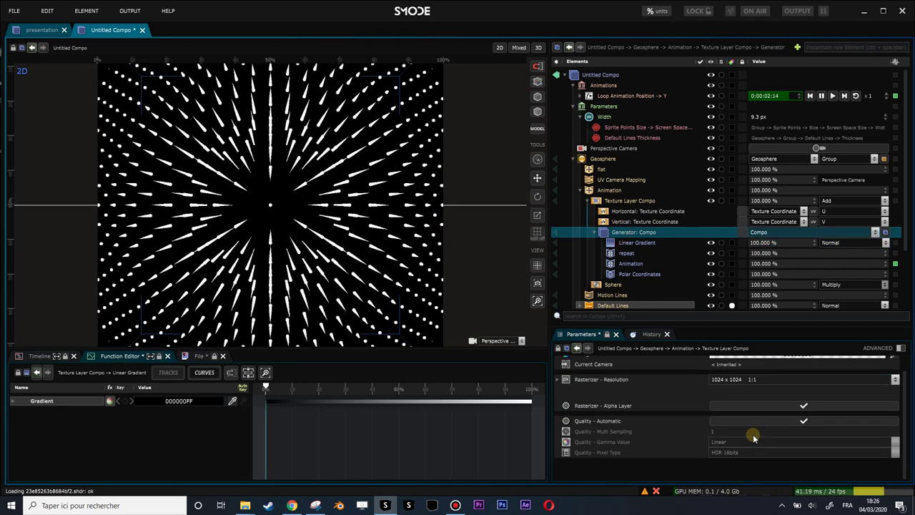
{"action": "left_click", "coordinate": [776, 423]}
{"action": "left_click", "coordinate": [730, 442]}
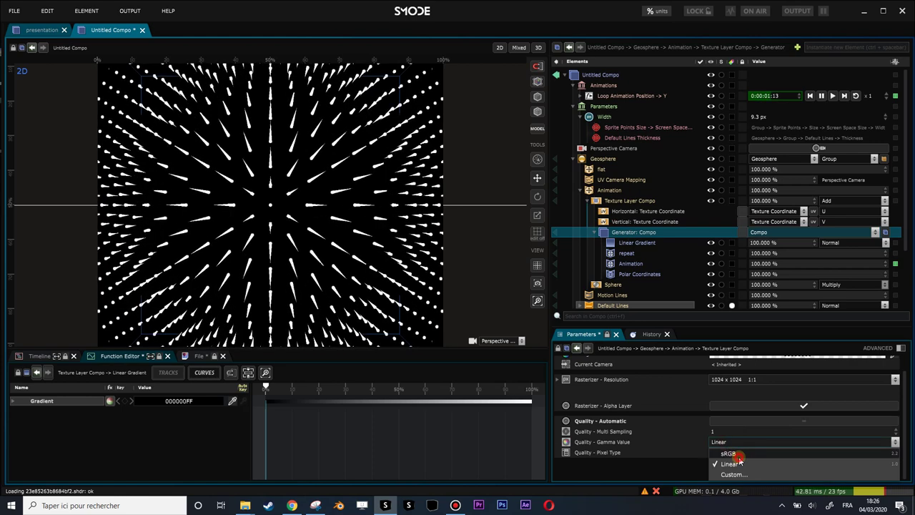
{"action": "left_click", "coordinate": [736, 454]}
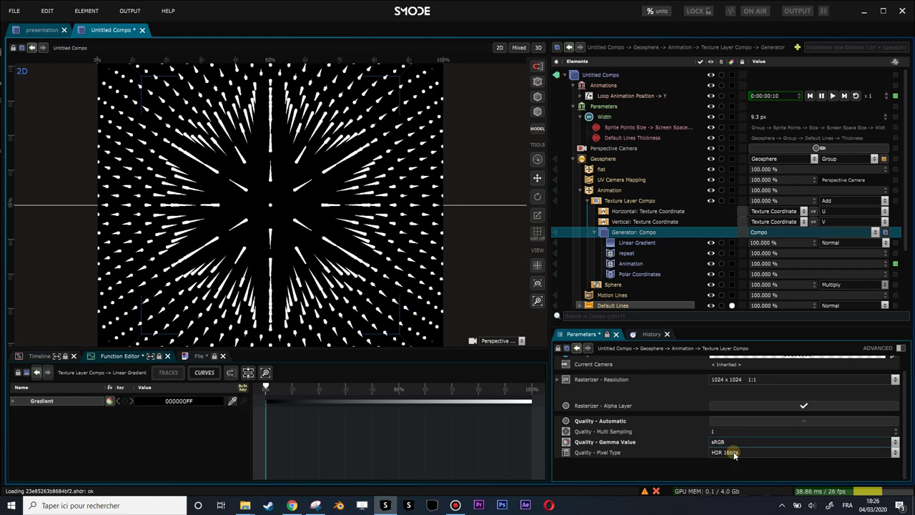
Step: Set the Linear Gradient's Gradient Type to Keyframes, and preview the Generator compo and the gradient on their own
{"action": "left_click", "coordinate": [621, 244]}
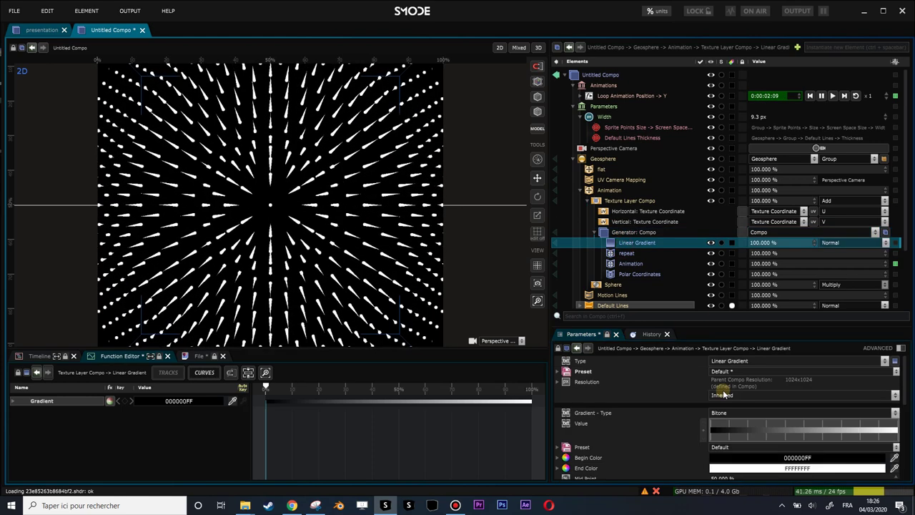
{"action": "left_click", "coordinate": [722, 413]}
{"action": "left_click", "coordinate": [736, 424]}
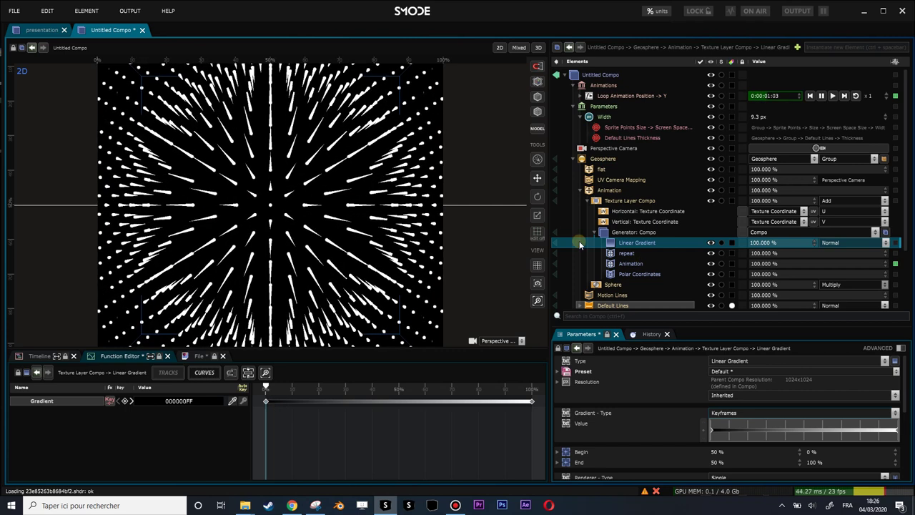
{"action": "left_click", "coordinate": [556, 232]}
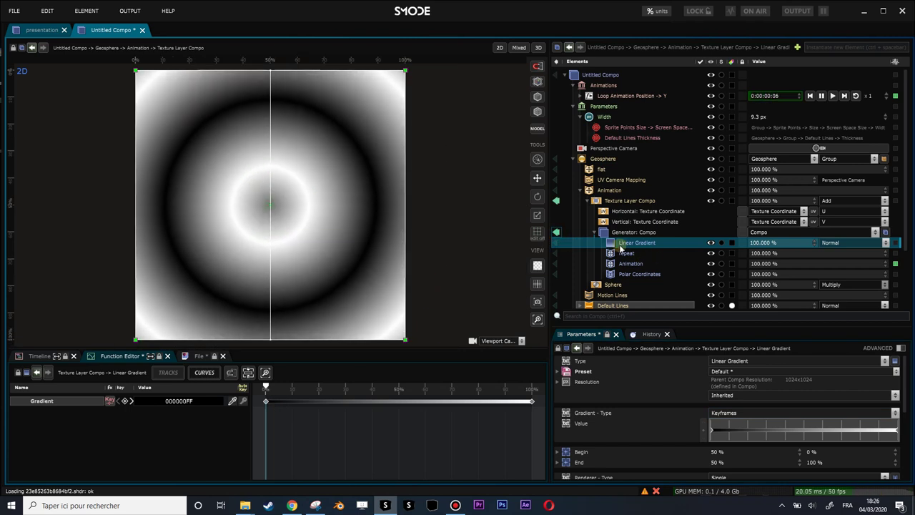
{"action": "left_click", "coordinate": [557, 244]}
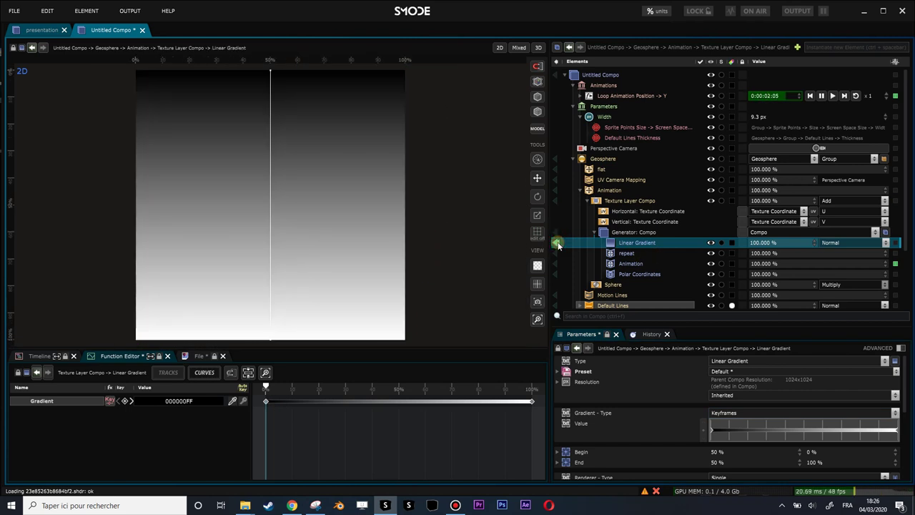
{"action": "left_click", "coordinate": [556, 243]}
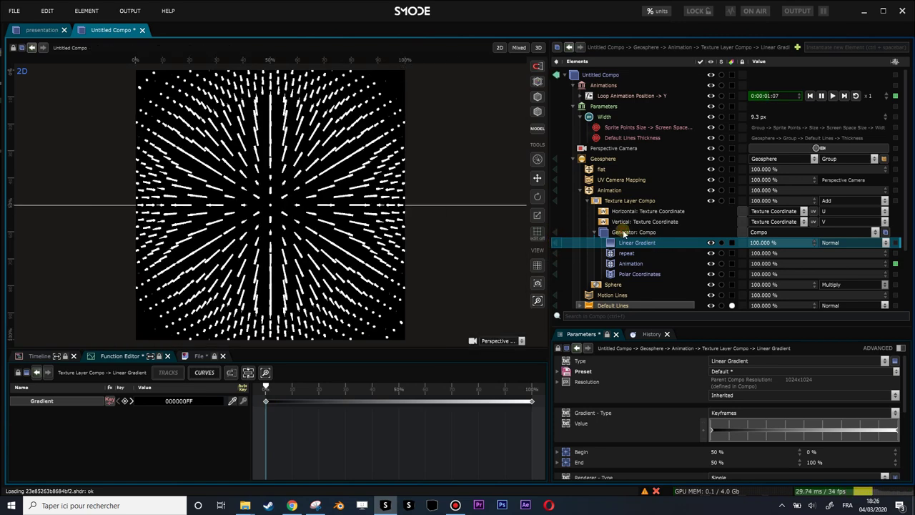
Step: Add a Checker Board layer to the Generator compo and set its size to 375 % by 50 %
{"action": "left_click", "coordinate": [625, 232]}
{"action": "right_click", "coordinate": [613, 244]}
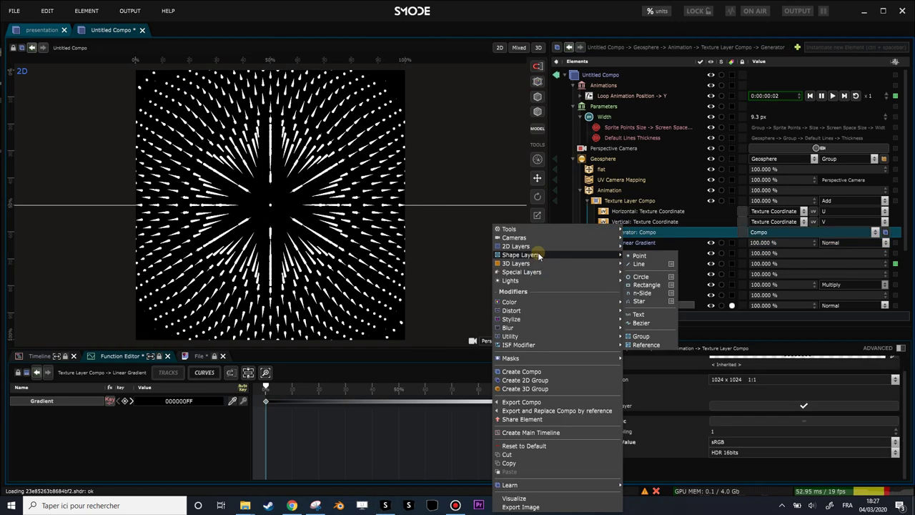
{"action": "mouse_move", "coordinate": [572, 246]}
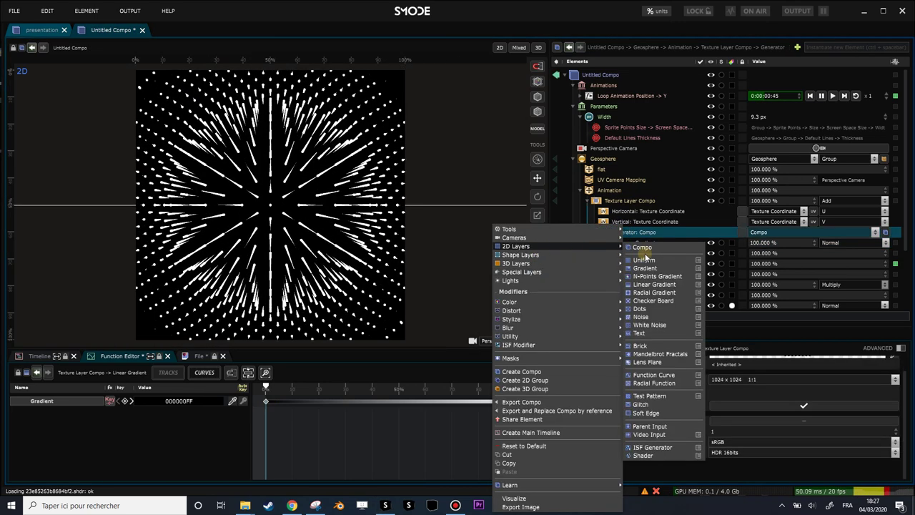
{"action": "left_click", "coordinate": [659, 301]}
{"action": "left_click_drag", "start_coordinate": [617, 257], "coordinate": [562, 248]}
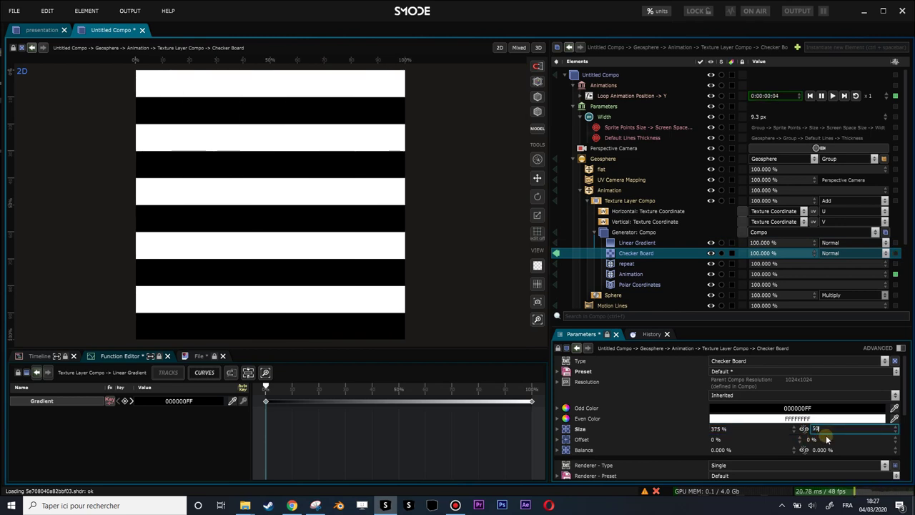
{"action": "key", "text": "Return"}
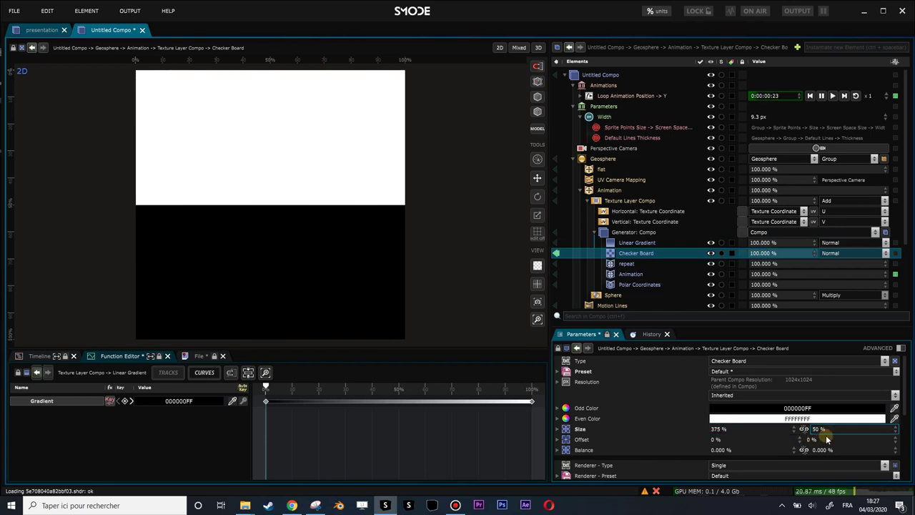
Step: Visualize the Generator compo and add a Gaussian Blur modifier to it with a radius of 209.8 px
{"action": "right_click", "coordinate": [612, 256]}
{"action": "left_click", "coordinate": [618, 235]}
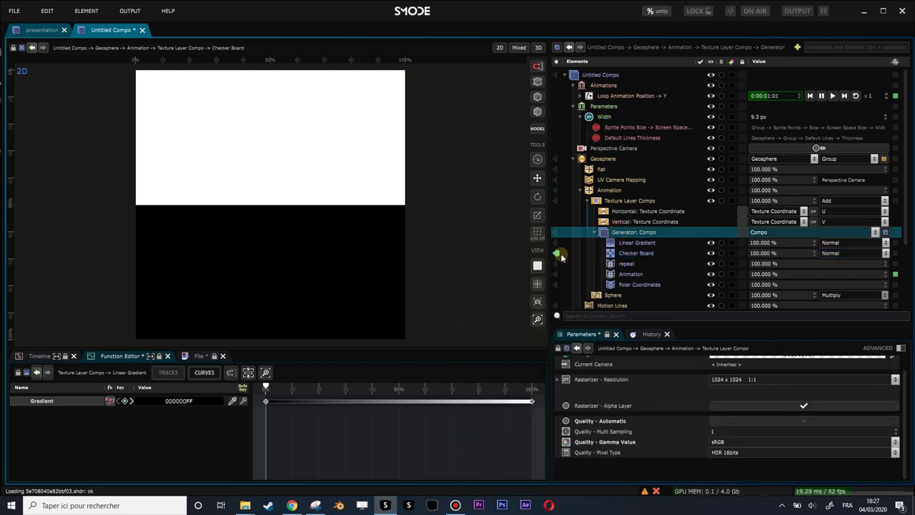
{"action": "left_click", "coordinate": [557, 254]}
{"action": "left_click", "coordinate": [557, 233]}
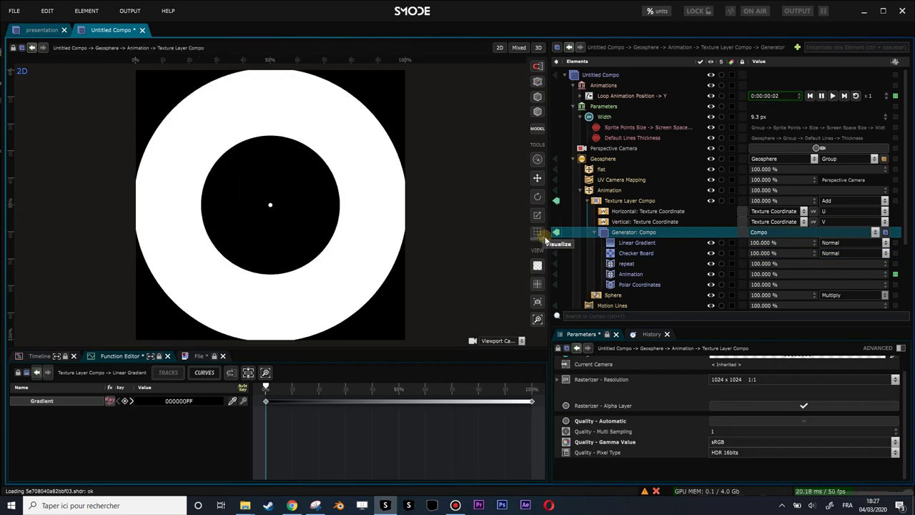
{"action": "right_click", "coordinate": [619, 231]}
{"action": "mouse_move", "coordinate": [532, 330]}
{"action": "left_click", "coordinate": [640, 309]}
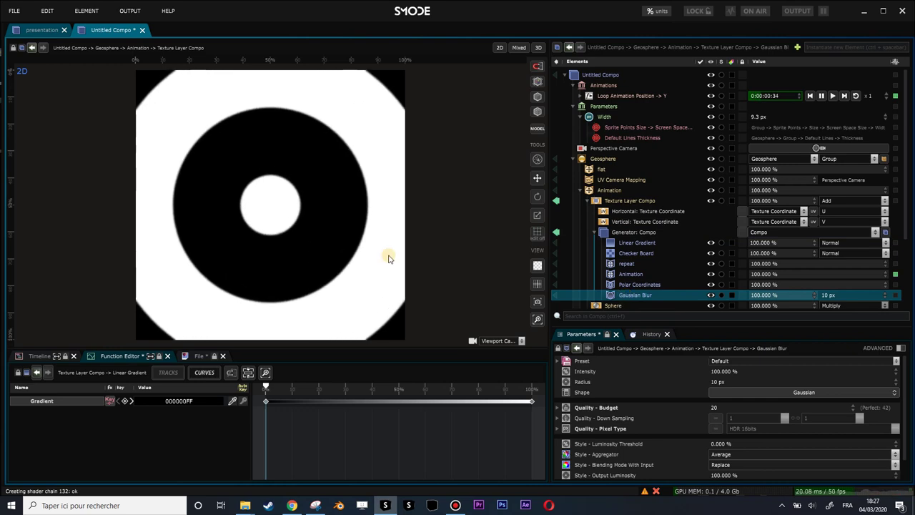
{"action": "left_click_drag", "start_coordinate": [736, 387], "coordinate": [803, 378]}
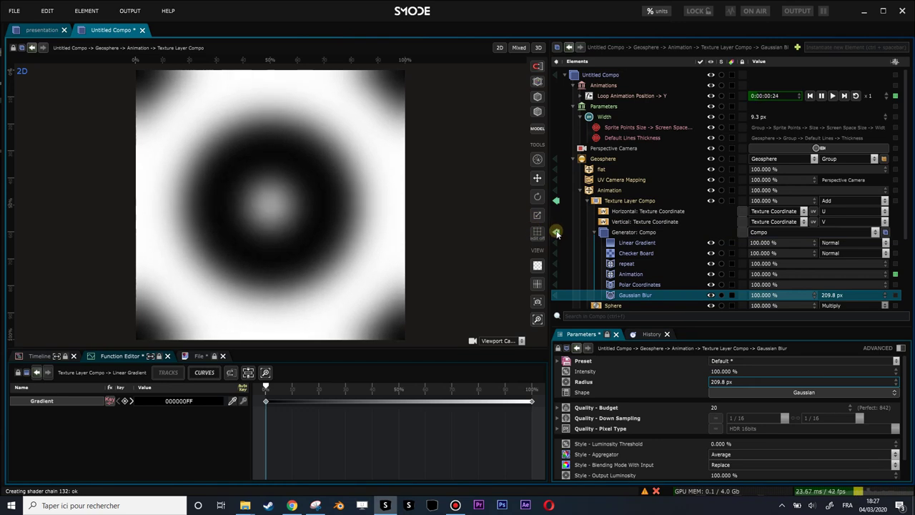
Step: Hide the Linear Gradient, and try a Gaussian Blur radius of 161.546 px on the whole composition before undoing it
{"action": "left_click", "coordinate": [557, 234]}
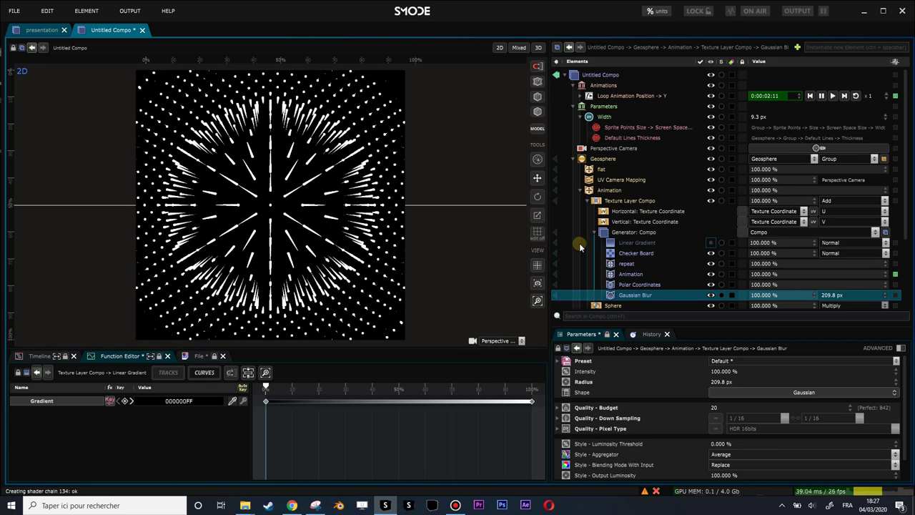
{"action": "scroll", "coordinate": [321, 217], "scroll_direction": "up", "scroll_amount": 2}
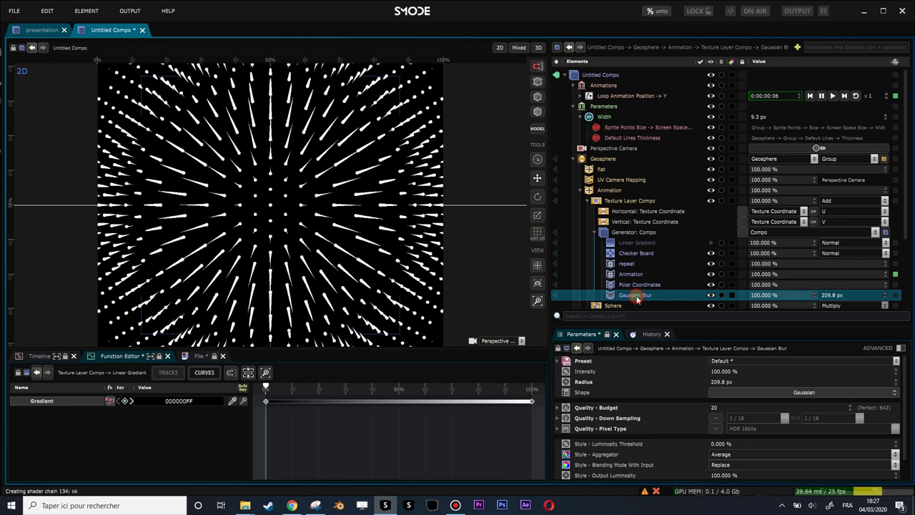
{"action": "left_click_drag", "start_coordinate": [727, 383], "coordinate": [727, 400]}
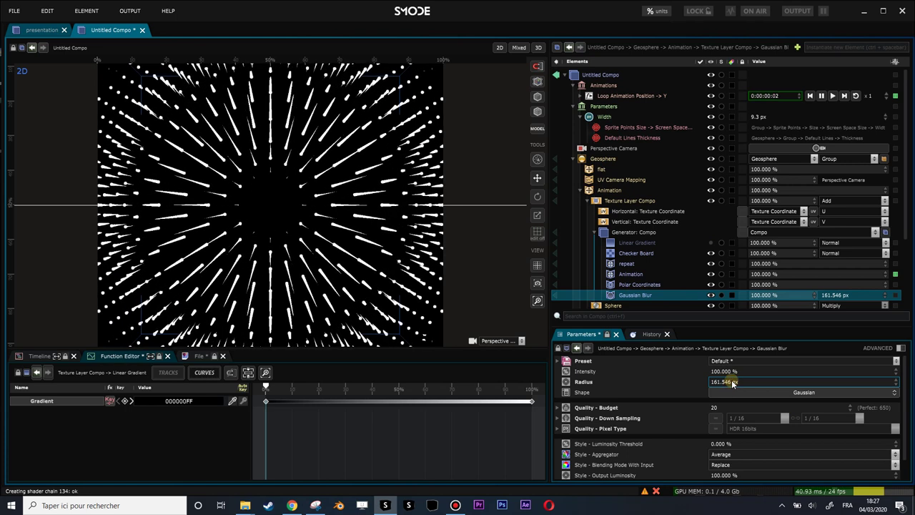
{"action": "key", "text": "ctrl+z"}
Step: Visualize the Generator compo and add a Gradient layer to it with its type set to Linear
{"action": "left_click", "coordinate": [556, 232]}
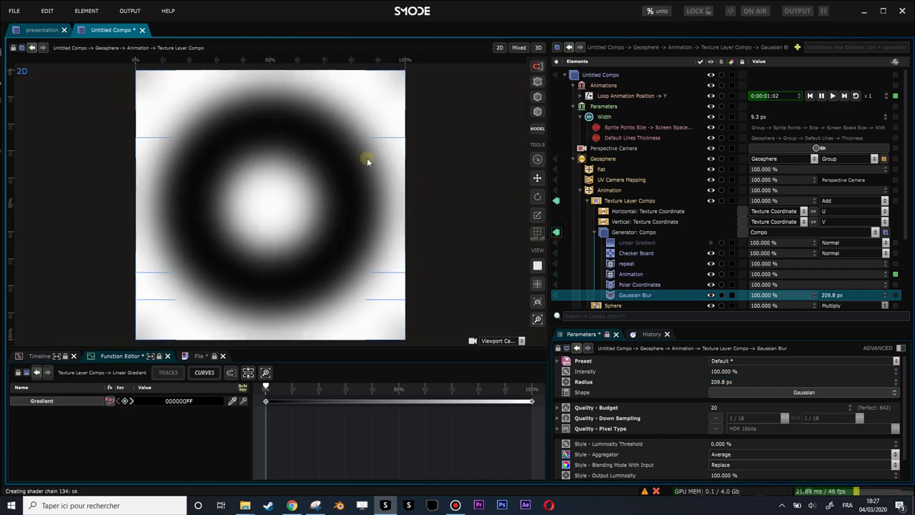
{"action": "scroll", "coordinate": [362, 221], "scroll_direction": "down", "scroll_amount": 1}
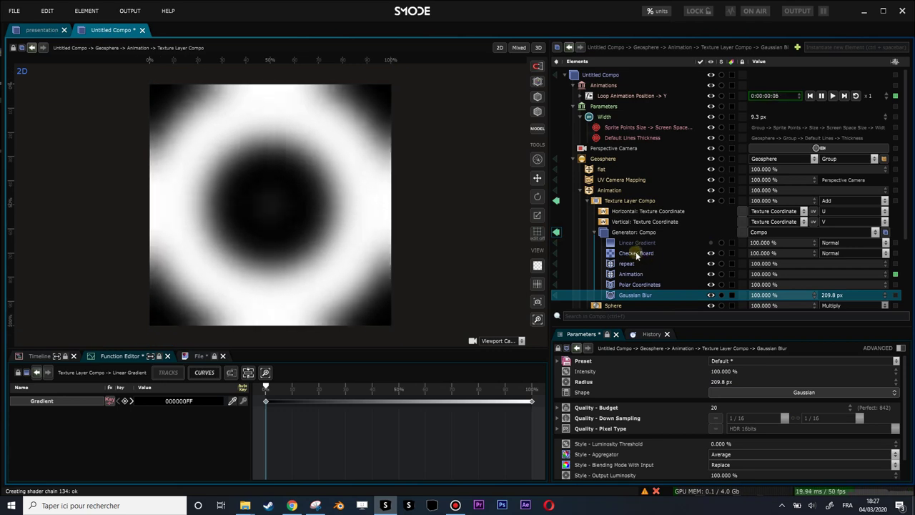
{"action": "left_click", "coordinate": [636, 243]}
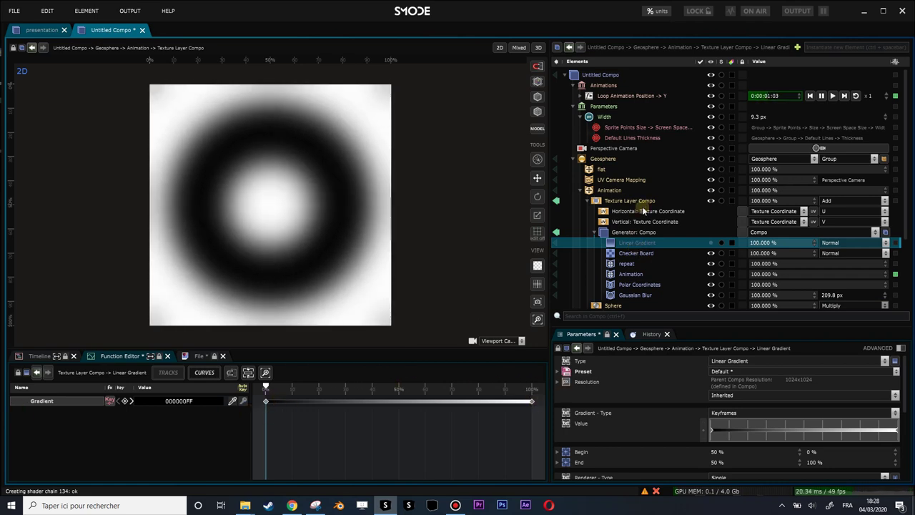
{"action": "left_click", "coordinate": [629, 232]}
{"action": "right_click", "coordinate": [630, 232]}
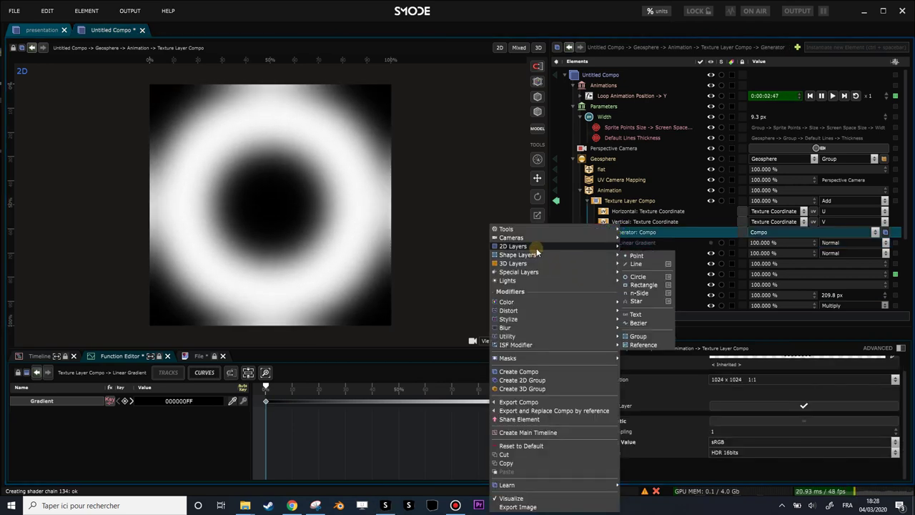
{"action": "mouse_move", "coordinate": [608, 247]}
{"action": "left_click", "coordinate": [642, 271]}
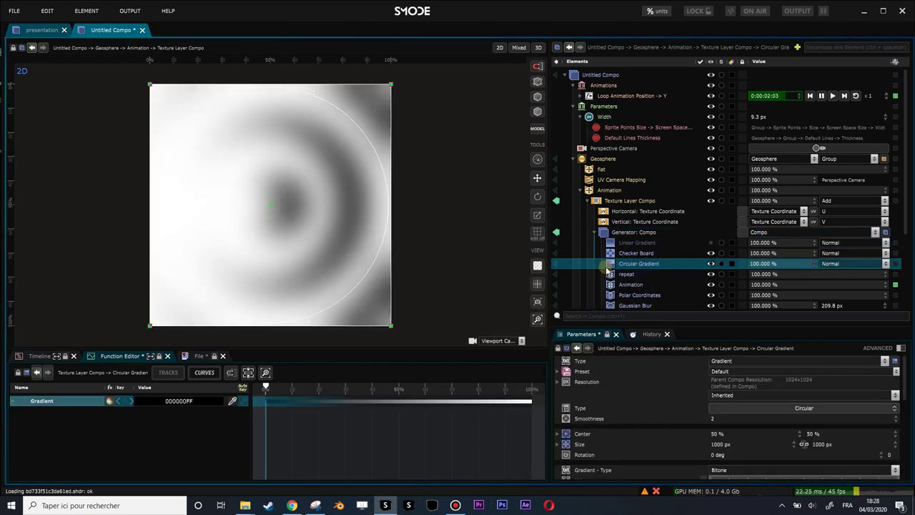
{"action": "left_click", "coordinate": [779, 411]}
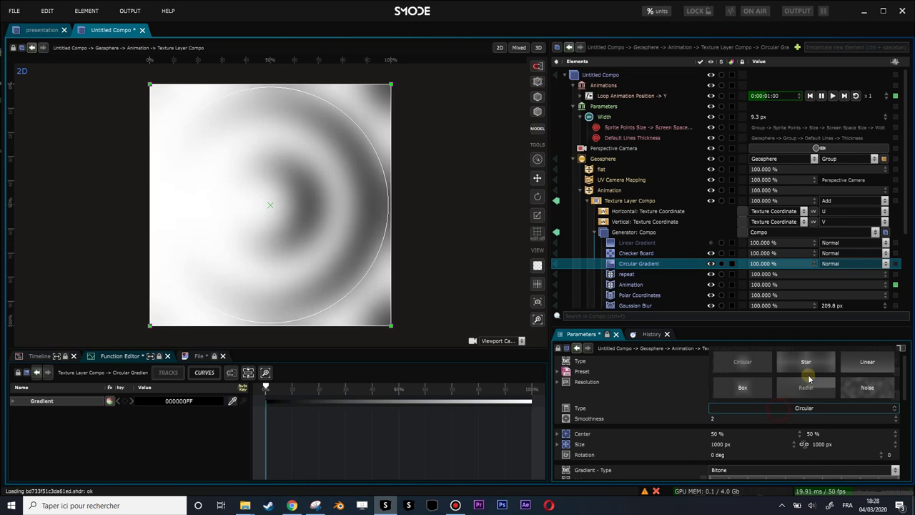
{"action": "left_click", "coordinate": [884, 368]}
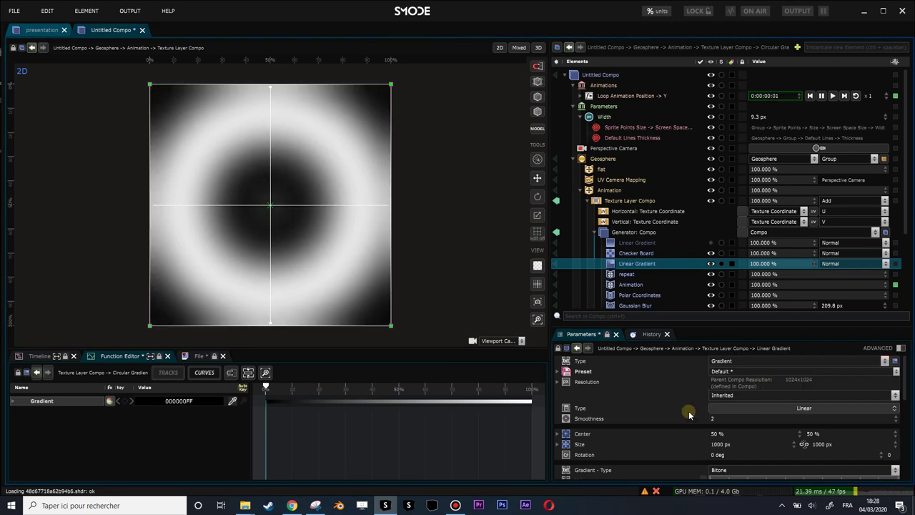
Step: Hide the Gaussian Blur, and preview the new Linear Gradient alone before returning to the whole composition
{"action": "left_click", "coordinate": [629, 275]}
{"action": "left_click", "coordinate": [658, 264]}
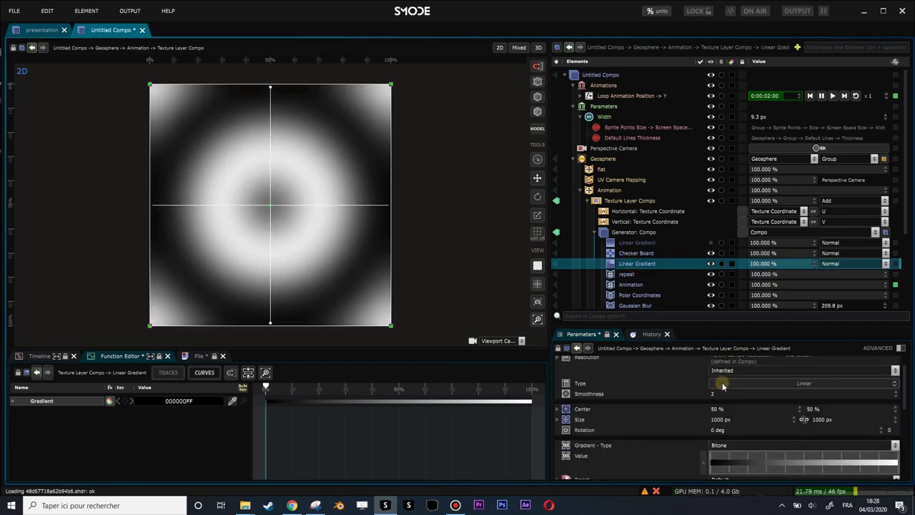
{"action": "scroll", "coordinate": [705, 282], "scroll_direction": "down", "scroll_amount": 1}
{"action": "left_click", "coordinate": [711, 280]}
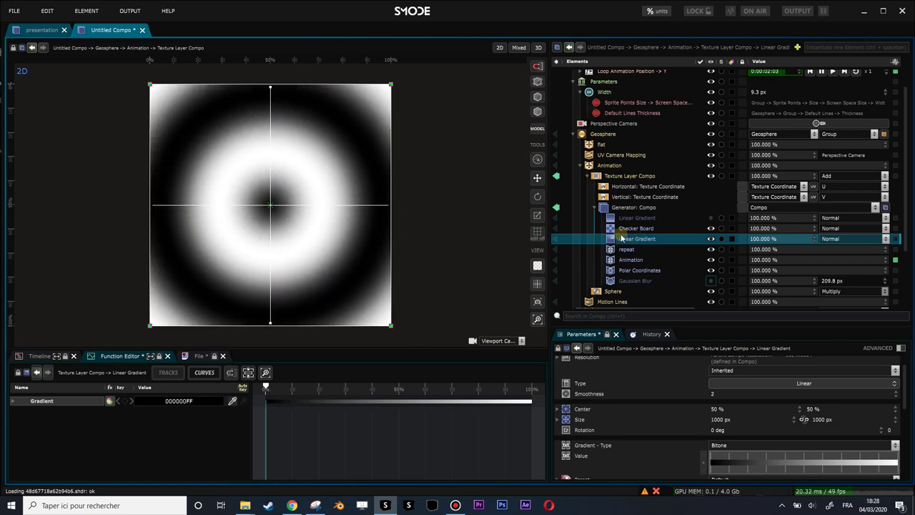
{"action": "left_click", "coordinate": [555, 239]}
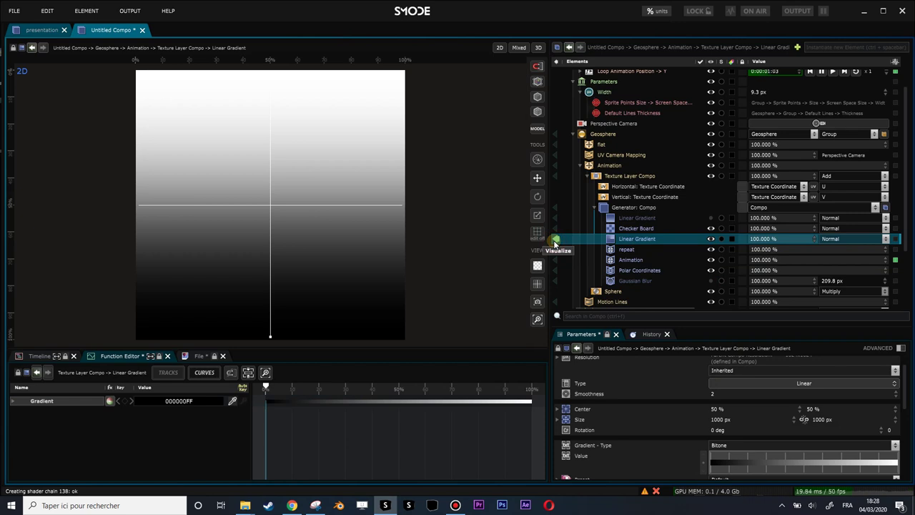
{"action": "left_click", "coordinate": [556, 240]}
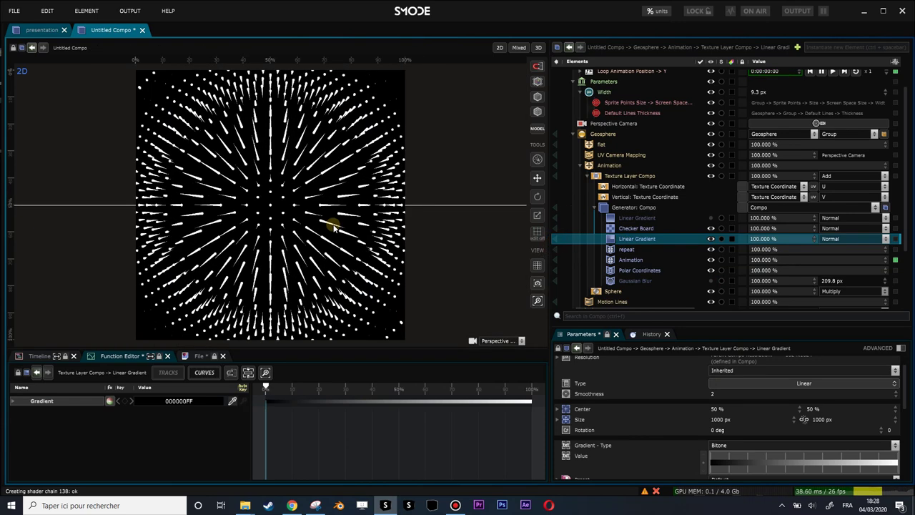
{"action": "scroll", "coordinate": [261, 207], "scroll_direction": "up", "scroll_amount": 2}
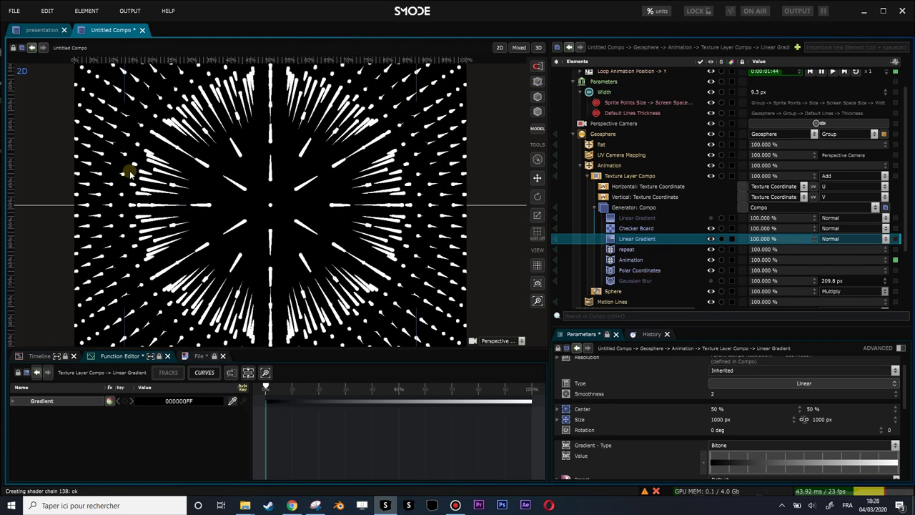
Step: Set the Z translation of the geosphere's Animation modifier to 1.45033 m
{"action": "left_click", "coordinate": [613, 165]}
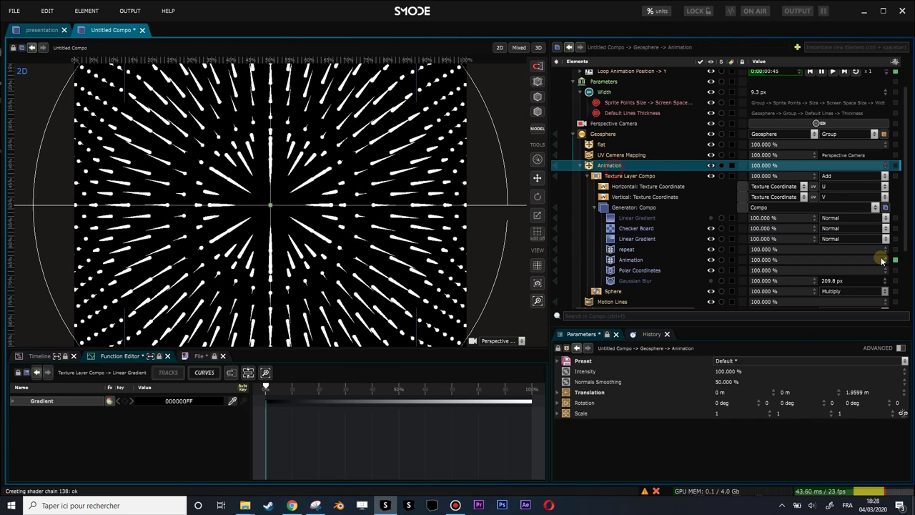
{"action": "left_click_drag", "start_coordinate": [859, 388], "coordinate": [859, 391]}
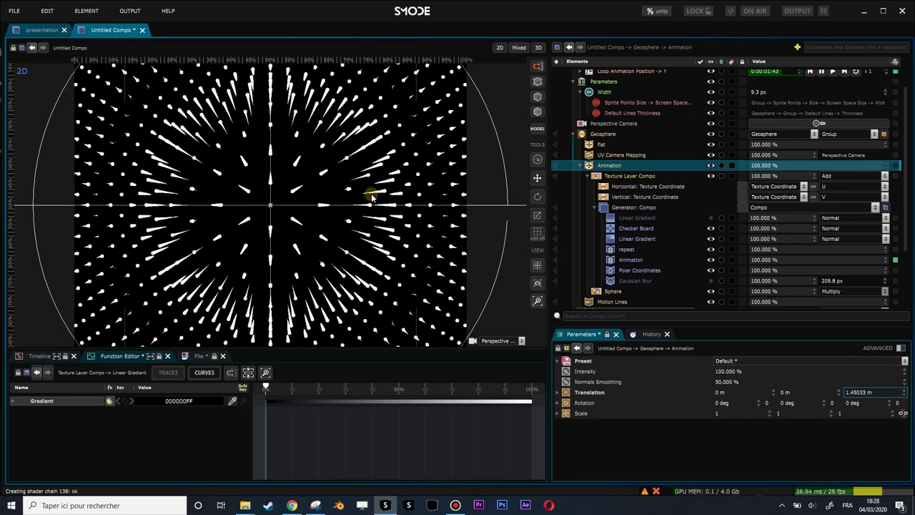
Step: Add a Rasterize modifier to the Generator compo and move it directly above the repeat modifier
{"action": "left_click", "coordinate": [644, 209]}
{"action": "right_click", "coordinate": [639, 207]}
{"action": "mouse_move", "coordinate": [539, 323]}
{"action": "left_click", "coordinate": [661, 321]}
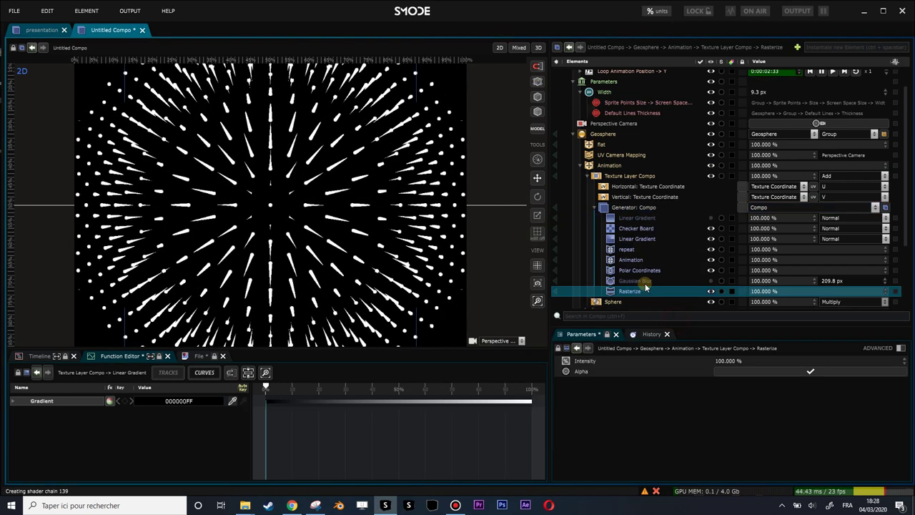
{"action": "left_click_drag", "start_coordinate": [630, 293], "coordinate": [628, 277]}
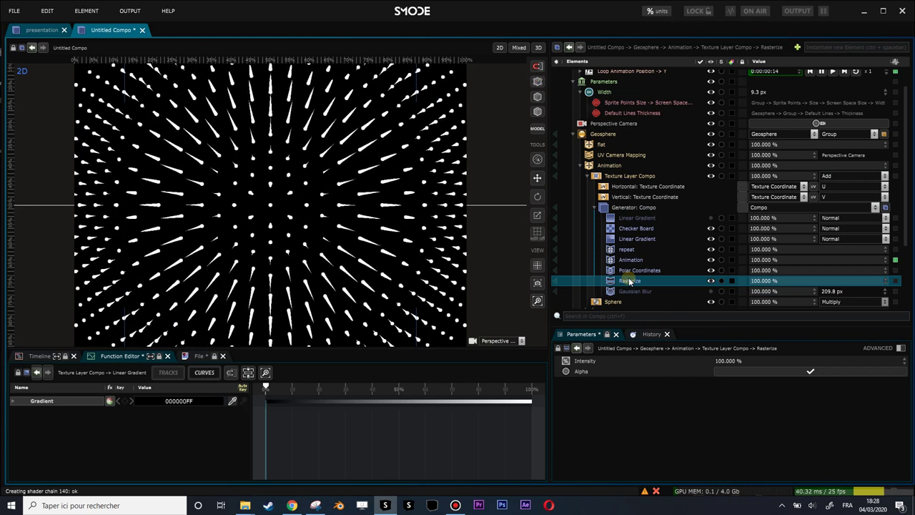
{"action": "left_click_drag", "start_coordinate": [625, 281], "coordinate": [630, 245]}
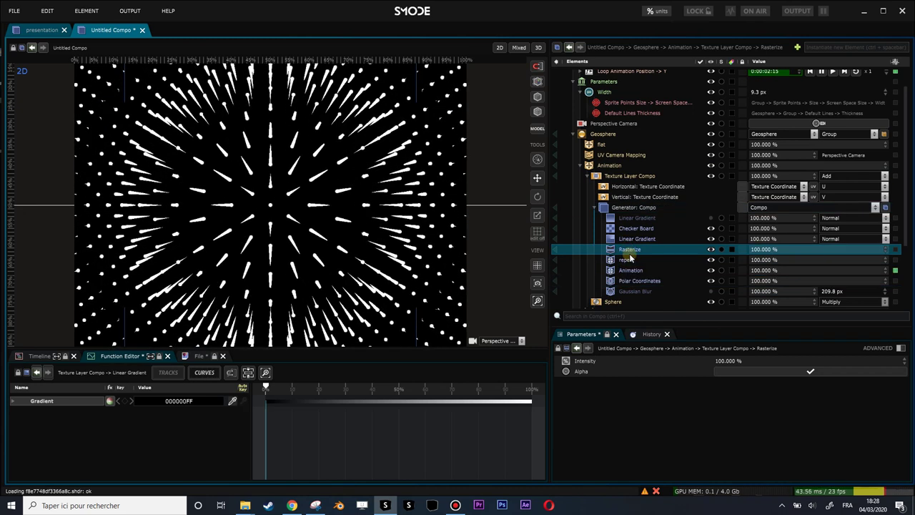
Step: Preview the repeat, Animation and Polar Coordinates modifiers one after another, and return to the whole composition
{"action": "left_click", "coordinate": [557, 260]}
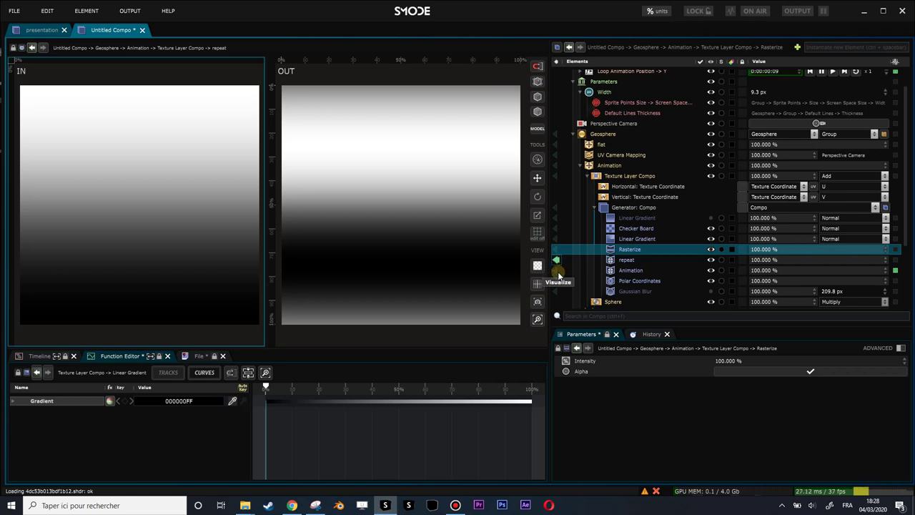
{"action": "left_click", "coordinate": [556, 270]}
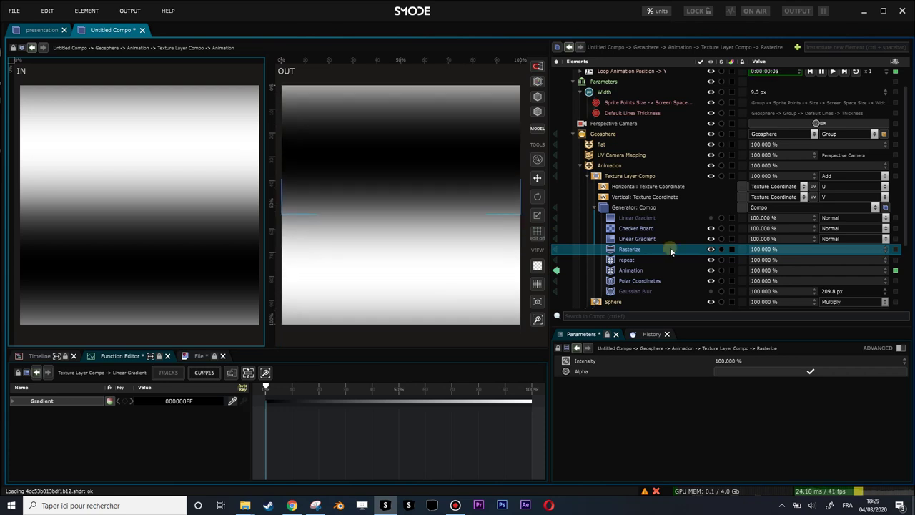
{"action": "left_click", "coordinate": [557, 280]}
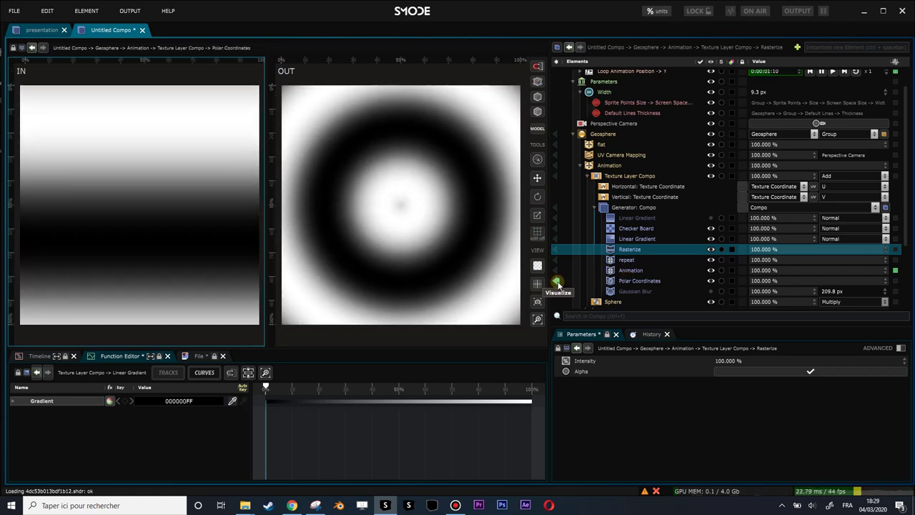
{"action": "left_click", "coordinate": [557, 280]}
Step: Set the quality pixel type of the Generator compo to HDR 32bits
{"action": "left_click", "coordinate": [618, 208]}
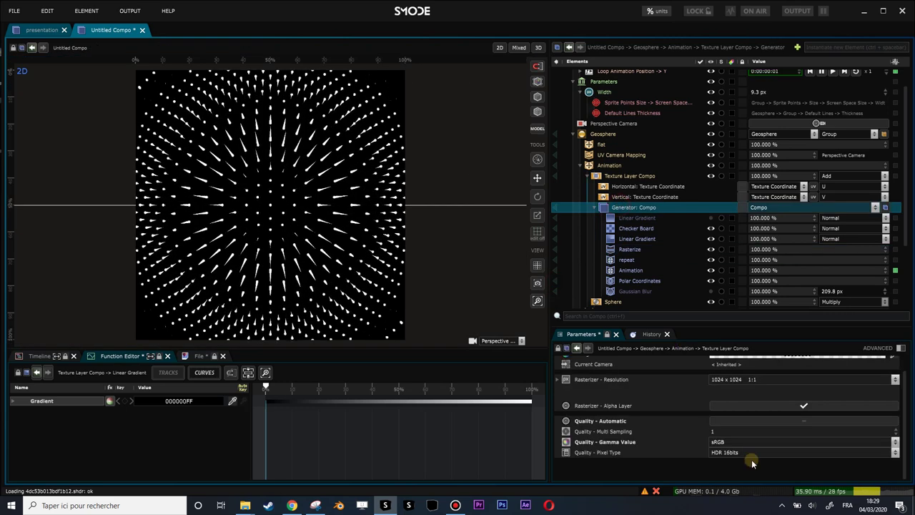
{"action": "left_click", "coordinate": [730, 451]}
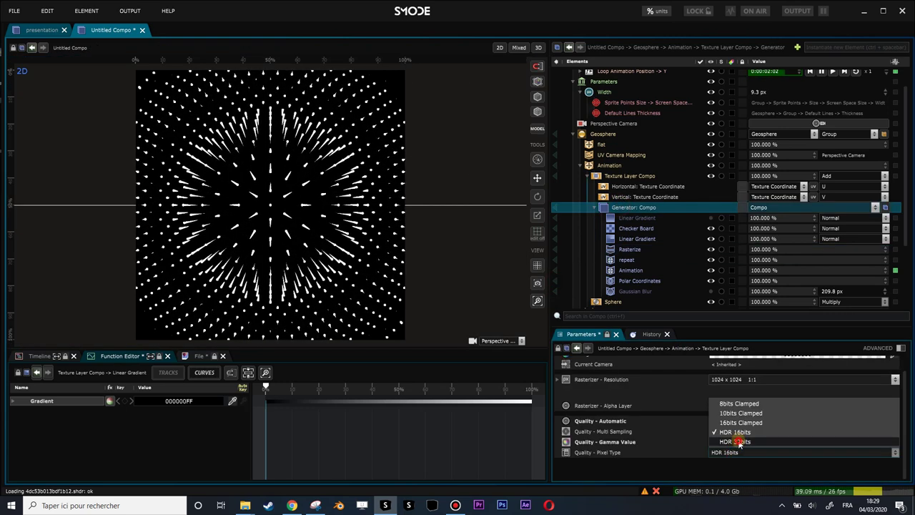
{"action": "left_click", "coordinate": [739, 441]}
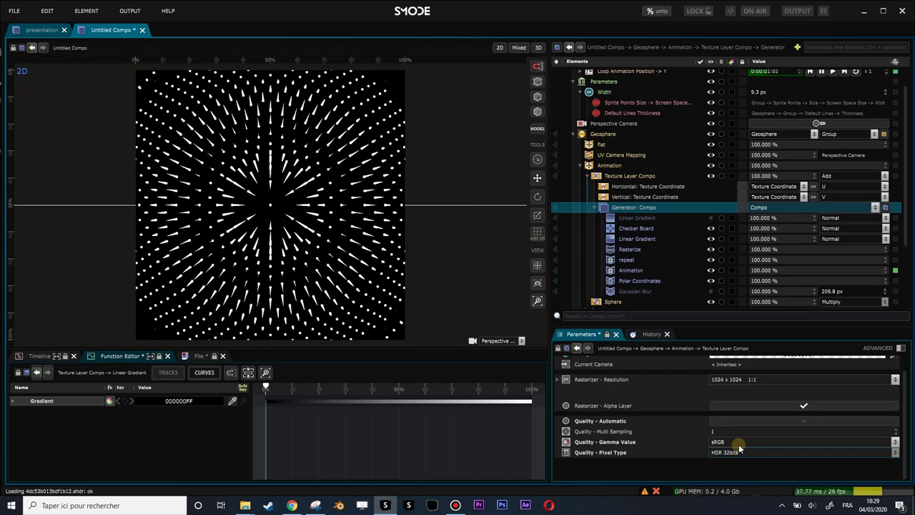
Step: Move Rasterize below Polar Coordinates, and show the Gaussian Blur with its radius set to 1 px
{"action": "left_click_drag", "start_coordinate": [638, 250], "coordinate": [642, 284]}
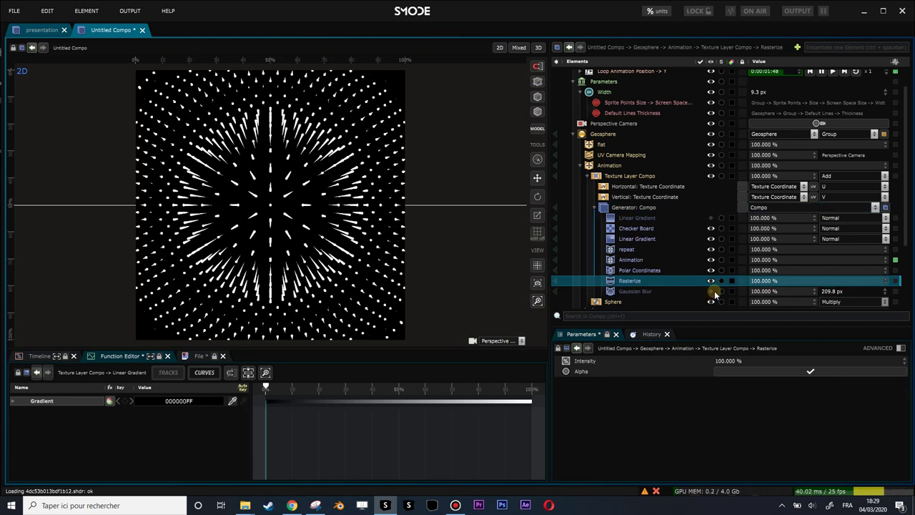
{"action": "left_click", "coordinate": [674, 291]}
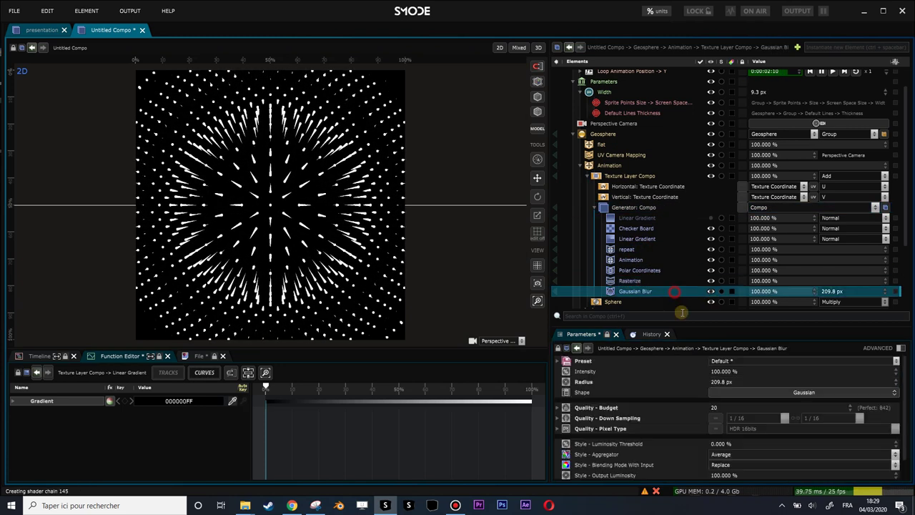
{"action": "double_click", "coordinate": [730, 382]}
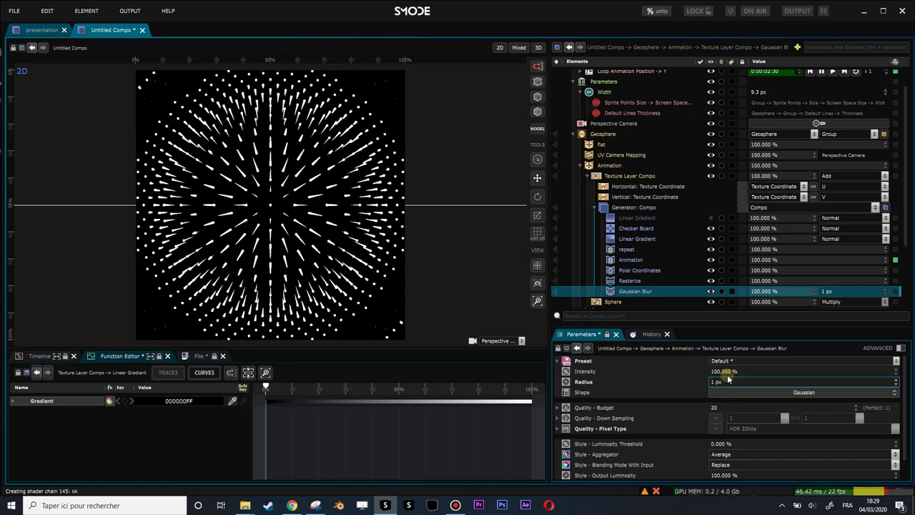
{"action": "scroll", "coordinate": [357, 267], "scroll_direction": "up", "scroll_amount": 2}
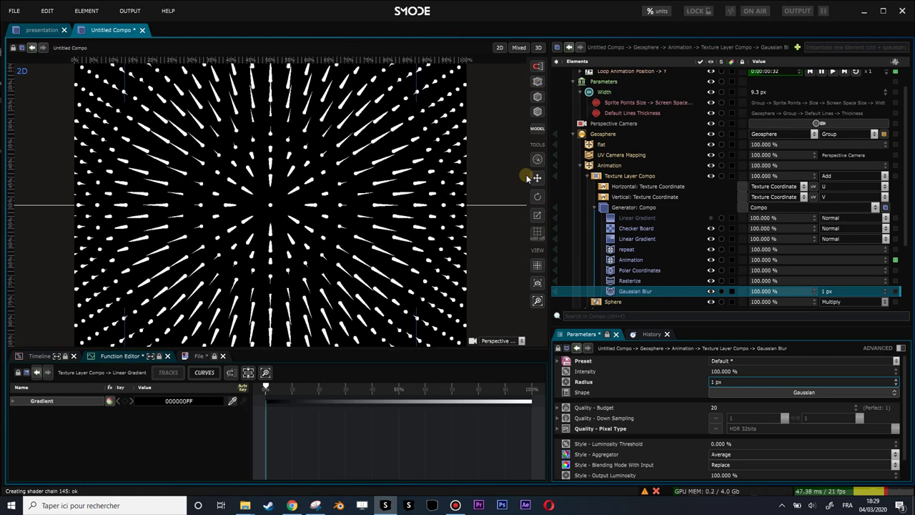
Step: Collapse the Texture Layer Compo and review the parameters of the Animation modifier's Sphere
{"action": "left_click", "coordinate": [586, 178]}
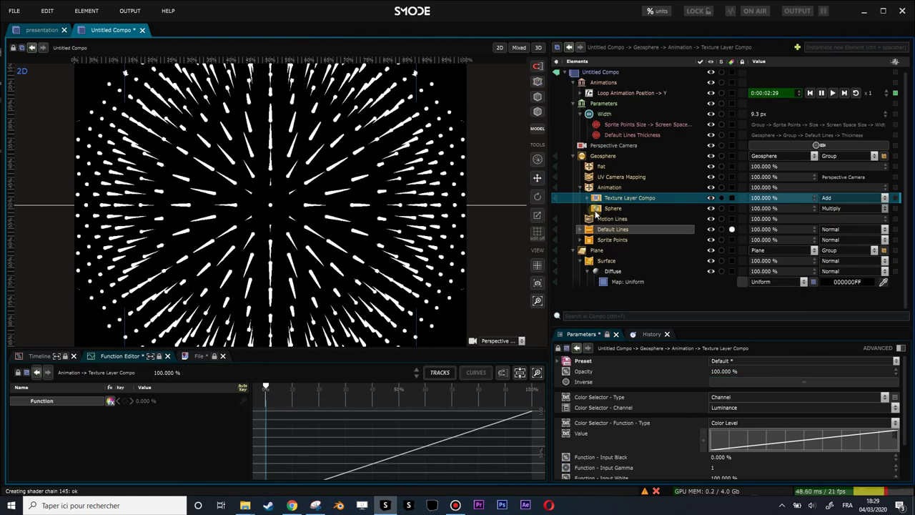
{"action": "left_click", "coordinate": [600, 208]}
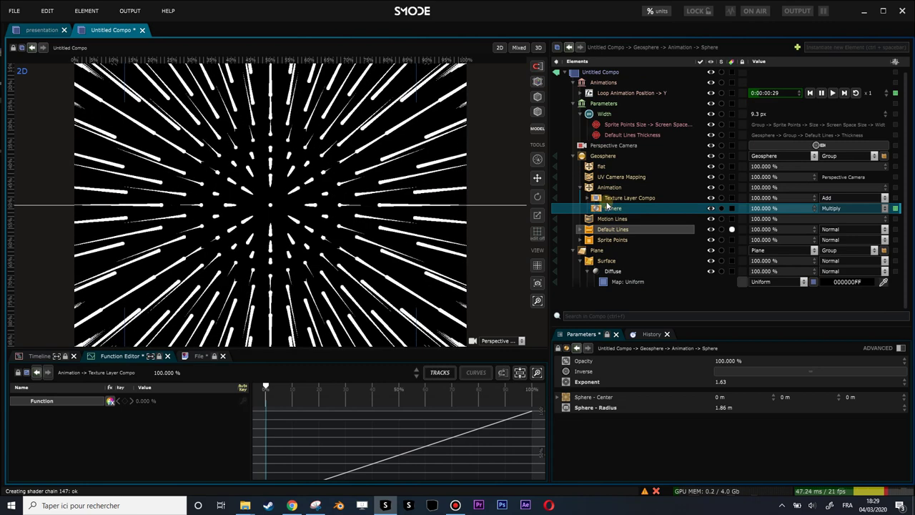
{"action": "left_click", "coordinate": [608, 199]}
Step: Try Algorithm 3, Algorithm 4 and Algorithm 1 on the Default Lines before restoring Algorithm 2
{"action": "left_click", "coordinate": [601, 231]}
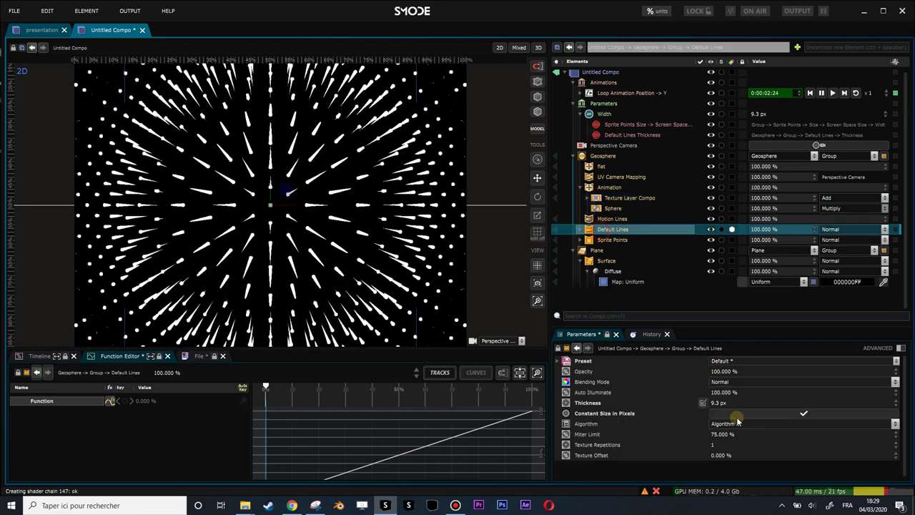
{"action": "left_click", "coordinate": [731, 423]}
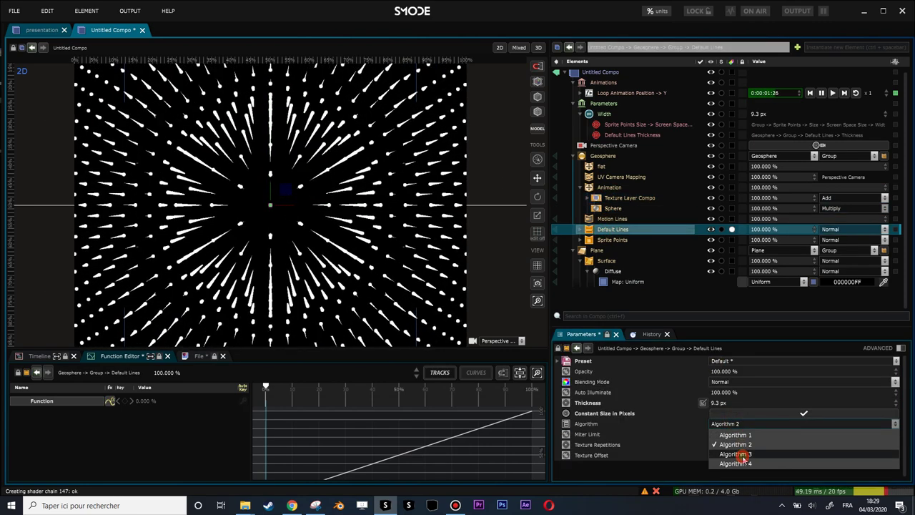
{"action": "left_click", "coordinate": [741, 455]}
{"action": "left_click", "coordinate": [737, 423]}
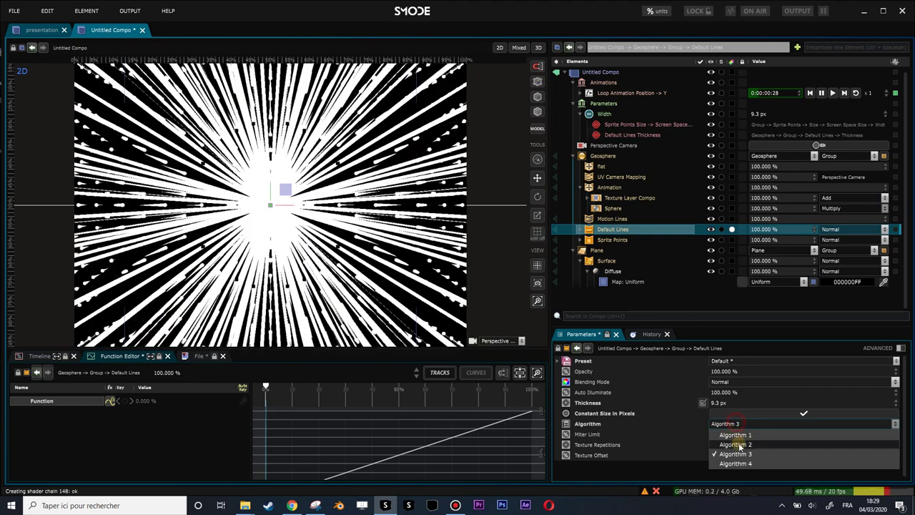
{"action": "left_click", "coordinate": [742, 466]}
{"action": "left_click", "coordinate": [740, 423]}
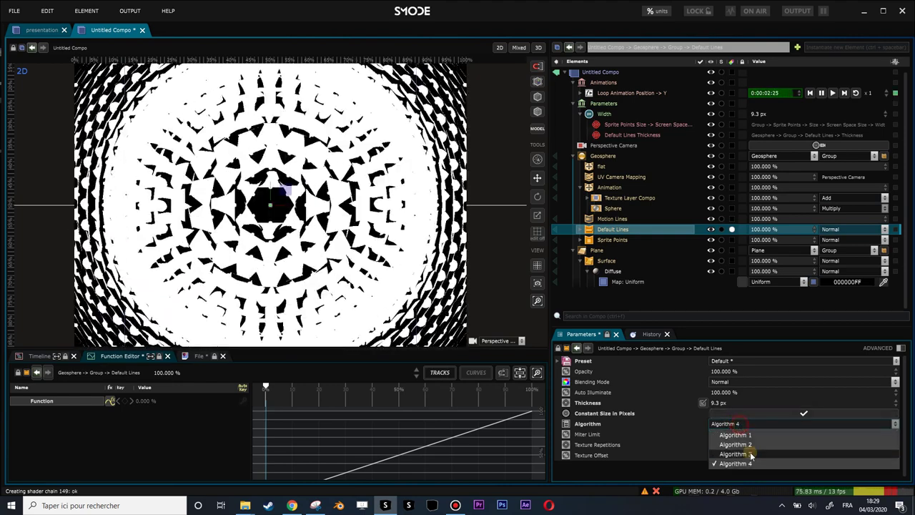
{"action": "left_click", "coordinate": [741, 433]}
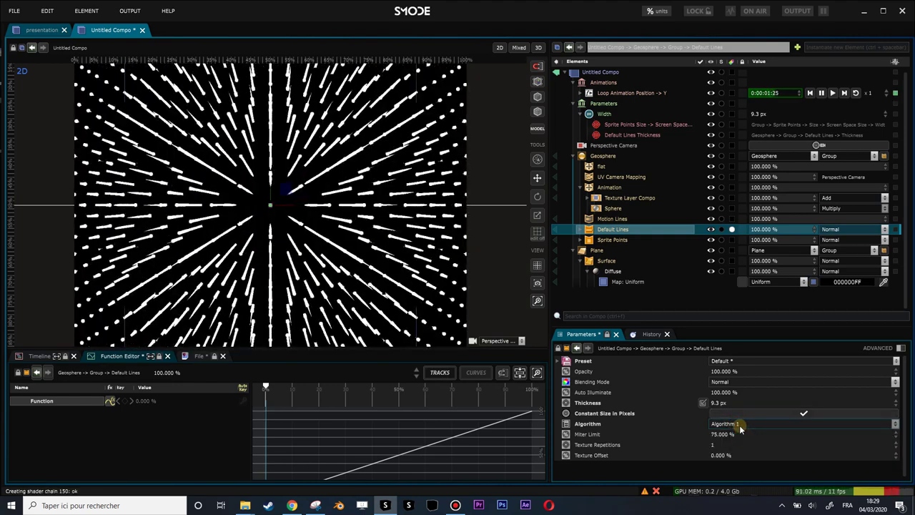
{"action": "left_click", "coordinate": [741, 423]}
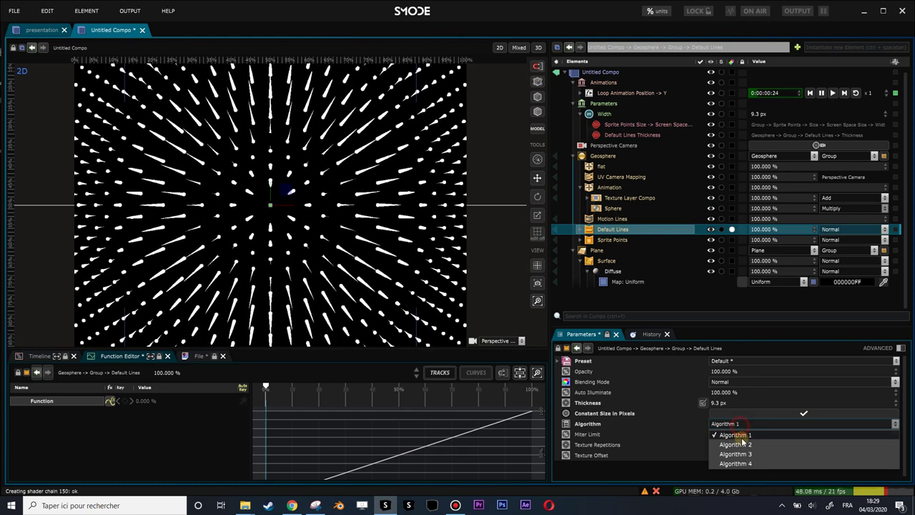
{"action": "left_click", "coordinate": [742, 444]}
Step: Switch off the depth buffer Test of the Sprite Points and toggle their depth buffer Write option
{"action": "left_click", "coordinate": [612, 241]}
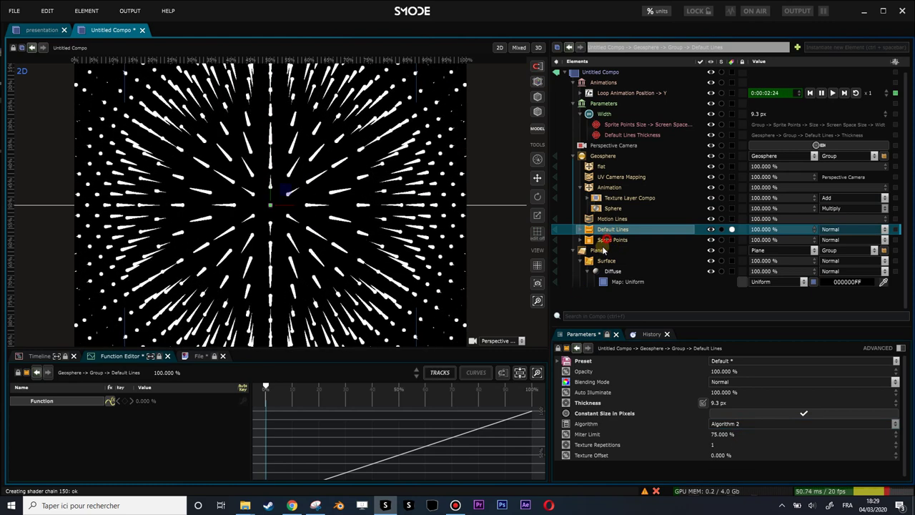
{"action": "left_click", "coordinate": [802, 368]}
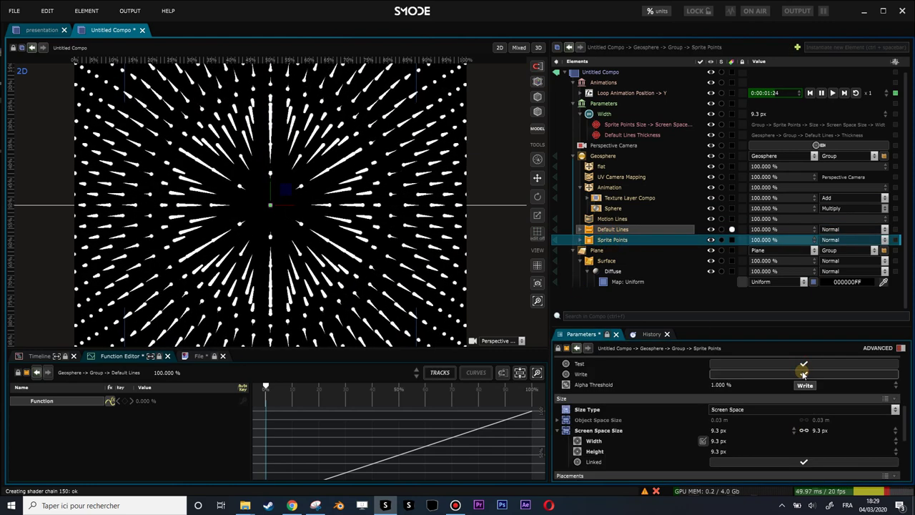
{"action": "left_click", "coordinate": [803, 374]}
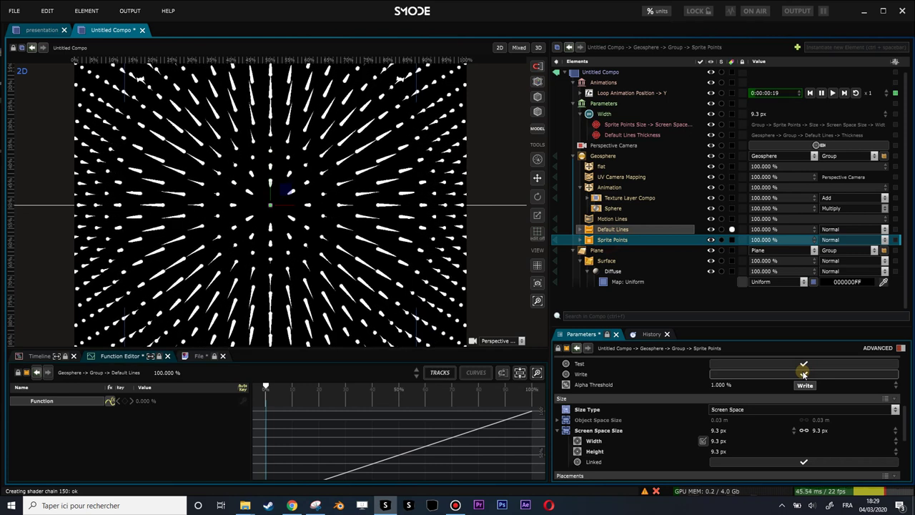
{"action": "scroll", "coordinate": [800, 390], "scroll_direction": "up", "scroll_amount": 2}
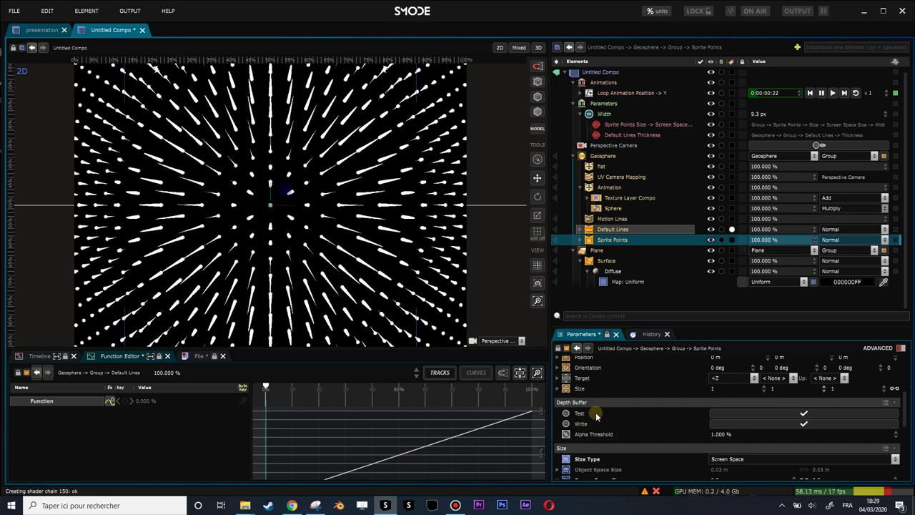
{"action": "left_click", "coordinate": [810, 416]}
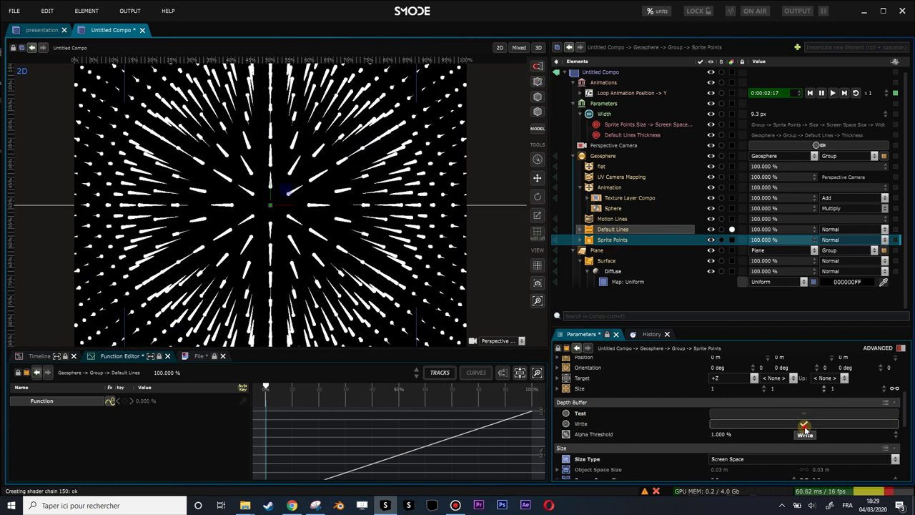
{"action": "left_click", "coordinate": [804, 424]}
{"action": "scroll", "coordinate": [593, 416], "scroll_direction": "up", "scroll_amount": 6}
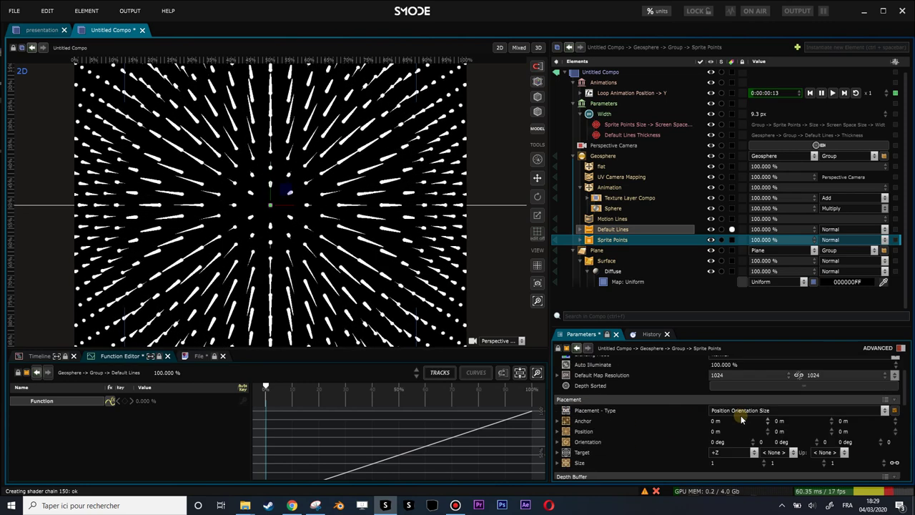
Step: Set the placement distance of the Perspective Camera to 2.1812
{"action": "scroll", "coordinate": [340, 223], "scroll_direction": "up", "scroll_amount": 3}
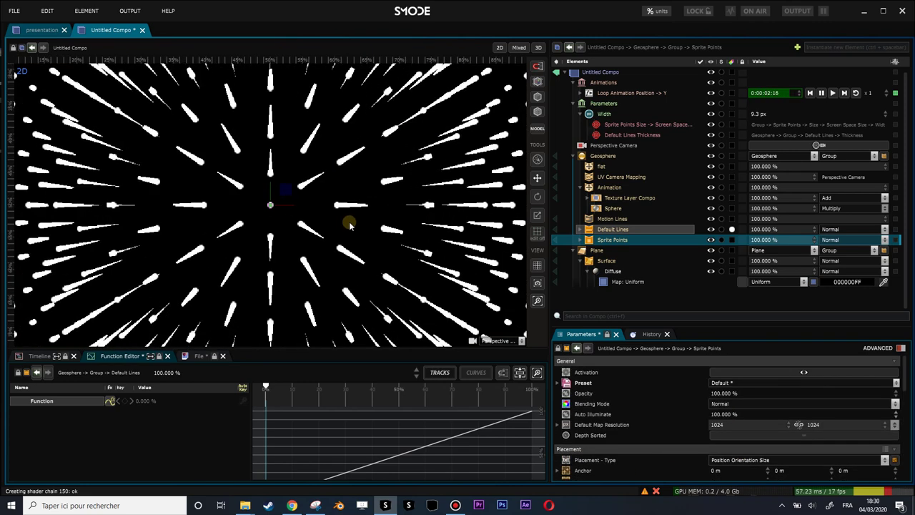
{"action": "scroll", "coordinate": [340, 224], "scroll_direction": "down", "scroll_amount": 5}
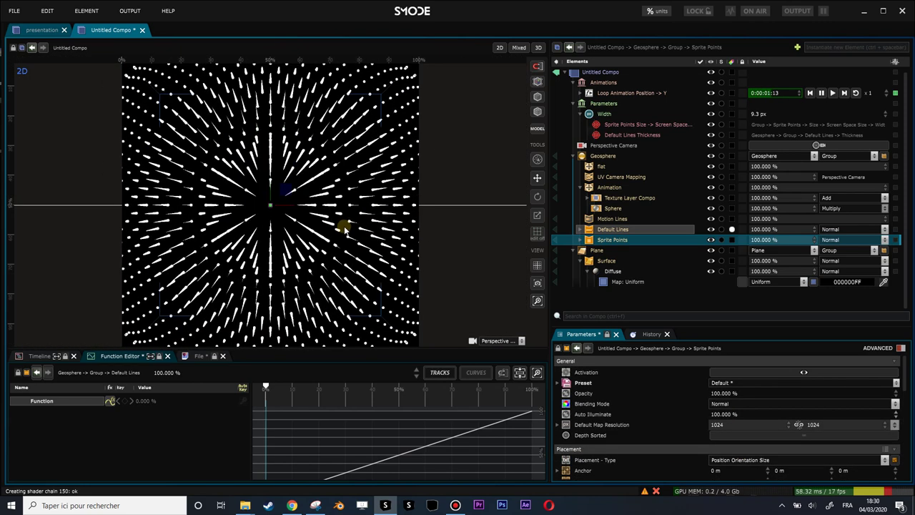
{"action": "scroll", "coordinate": [346, 227], "scroll_direction": "down", "scroll_amount": 1}
{"action": "scroll", "coordinate": [345, 227], "scroll_direction": "up", "scroll_amount": 1}
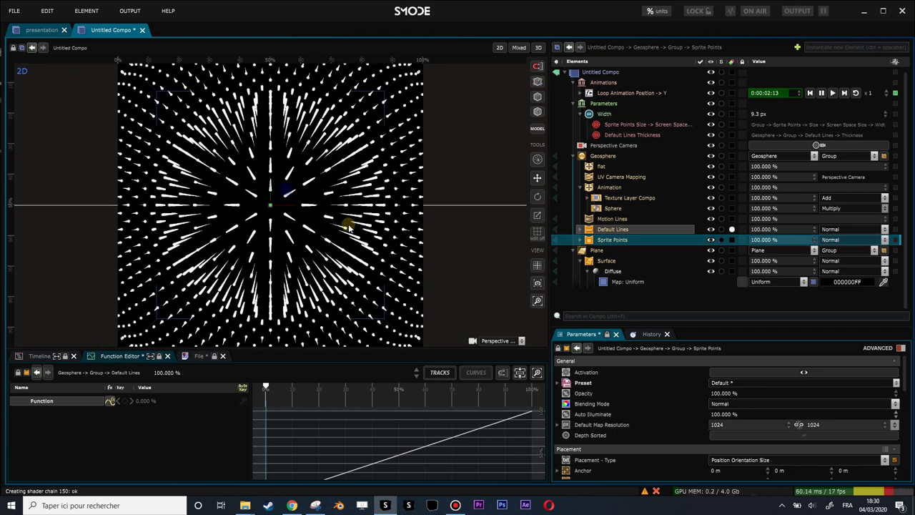
{"action": "left_click", "coordinate": [613, 208]}
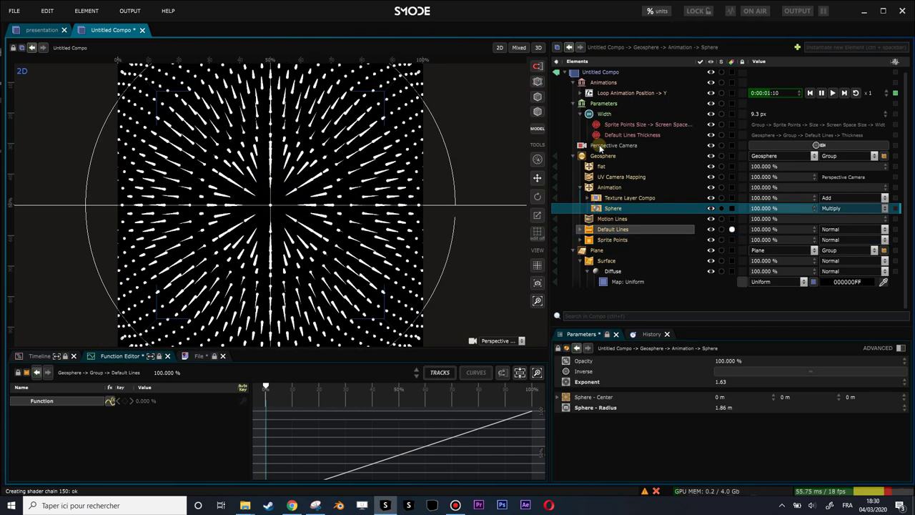
{"action": "left_click", "coordinate": [604, 145]}
{"action": "left_click_drag", "start_coordinate": [723, 417], "coordinate": [723, 424]}
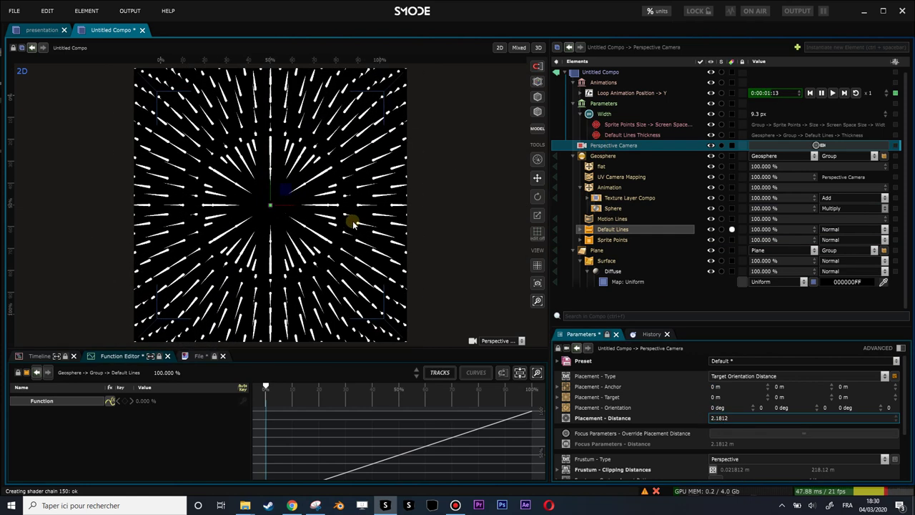
Step: Collapse the Animation modifier, try a different X scale on it, and undo that scale change
{"action": "left_click", "coordinate": [580, 190]}
{"action": "left_click", "coordinate": [600, 192]}
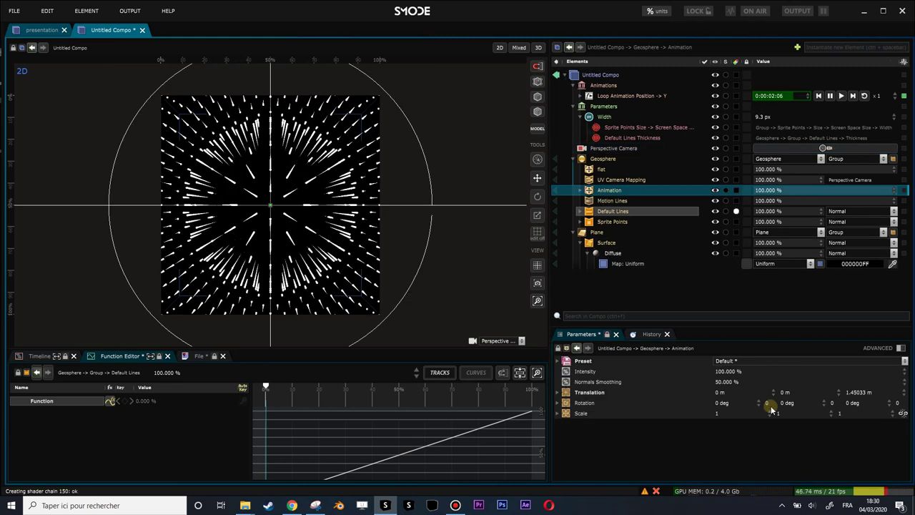
{"action": "left_click_drag", "start_coordinate": [739, 414], "coordinate": [738, 403]}
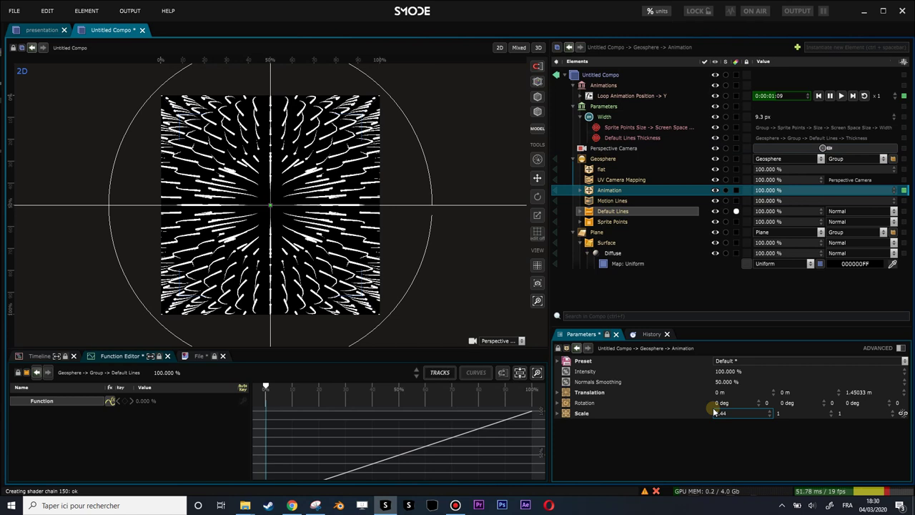
{"action": "key", "text": "ctrl+z"}
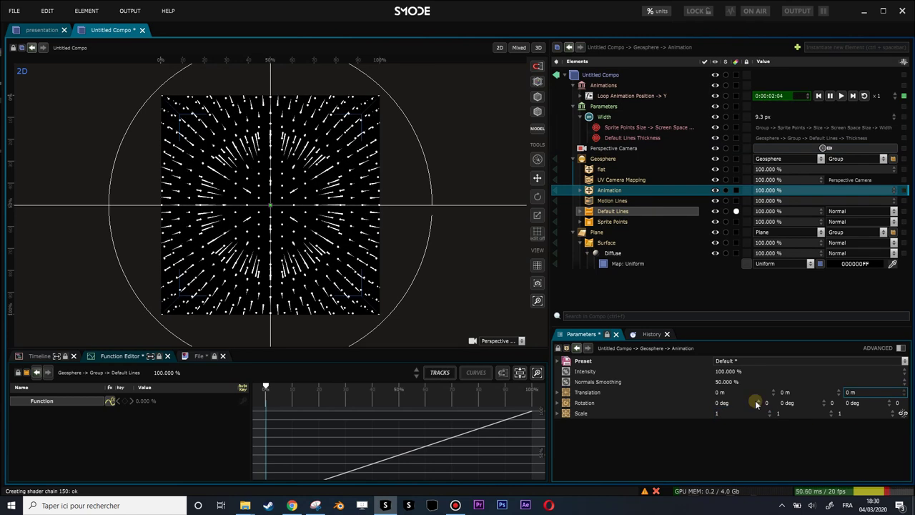
Step: Try an X translation of 0.67 m and a separate Z rotation of 52.9 degrees on the Animation modifier
{"action": "left_click_drag", "start_coordinate": [724, 392], "coordinate": [736, 392]}
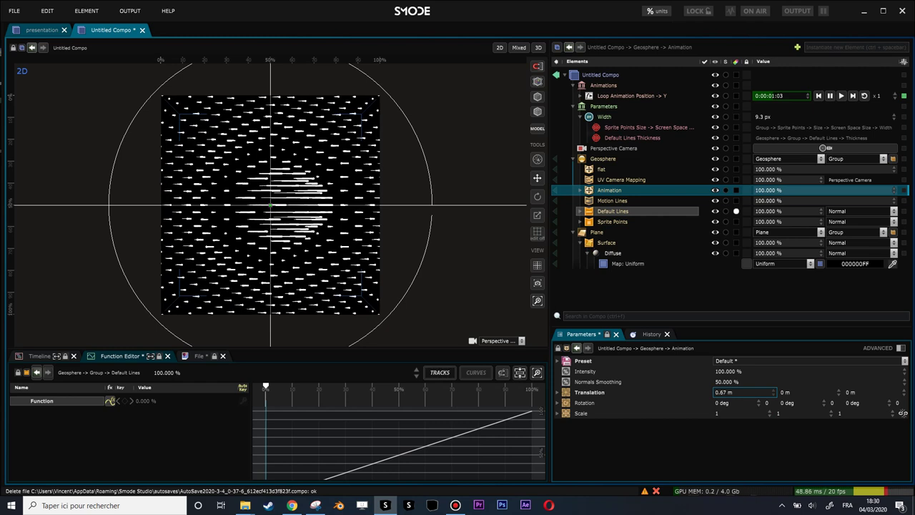
{"action": "scroll", "coordinate": [335, 226], "scroll_direction": "up", "scroll_amount": 1}
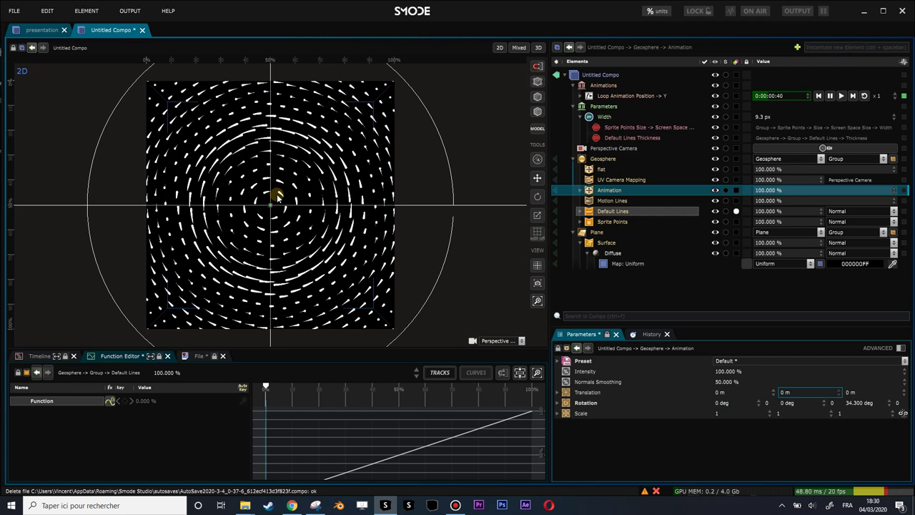
{"action": "scroll", "coordinate": [261, 218], "scroll_direction": "up", "scroll_amount": 2}
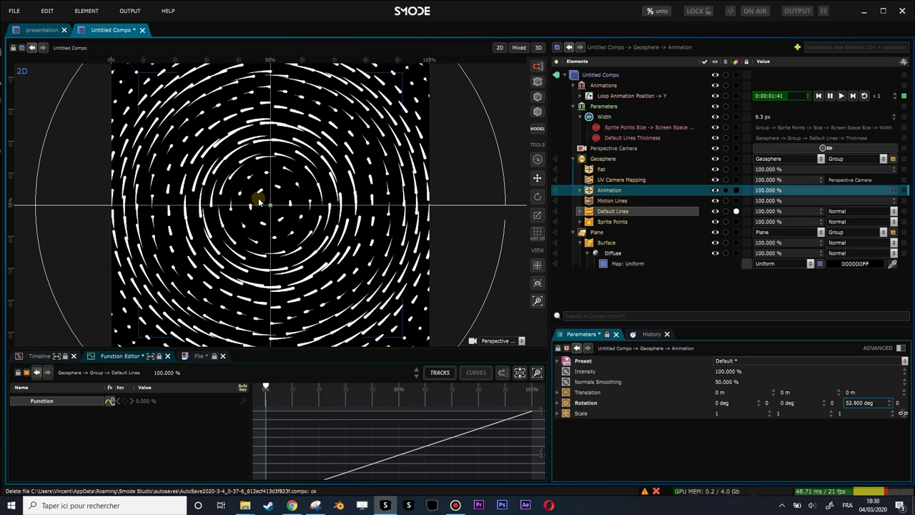
{"action": "scroll", "coordinate": [258, 200], "scroll_direction": "down", "scroll_amount": 1}
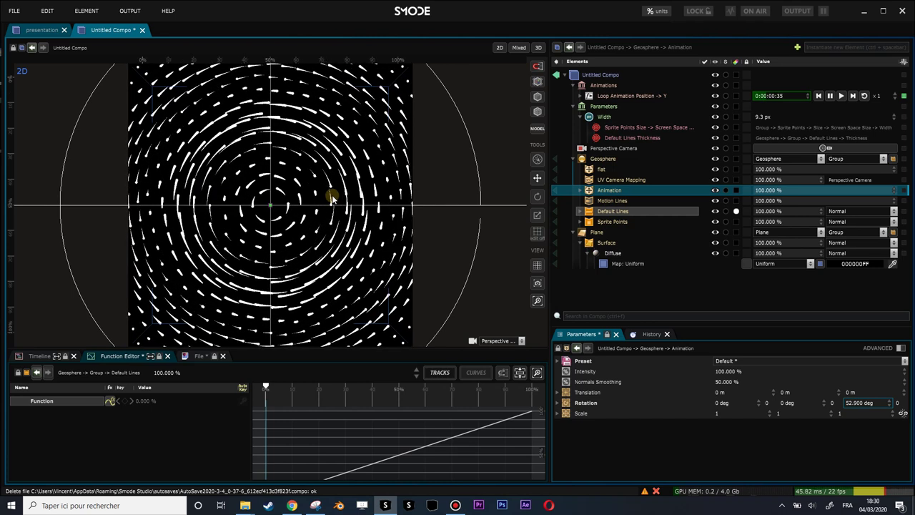
{"action": "scroll", "coordinate": [332, 197], "scroll_direction": "down", "scroll_amount": 1}
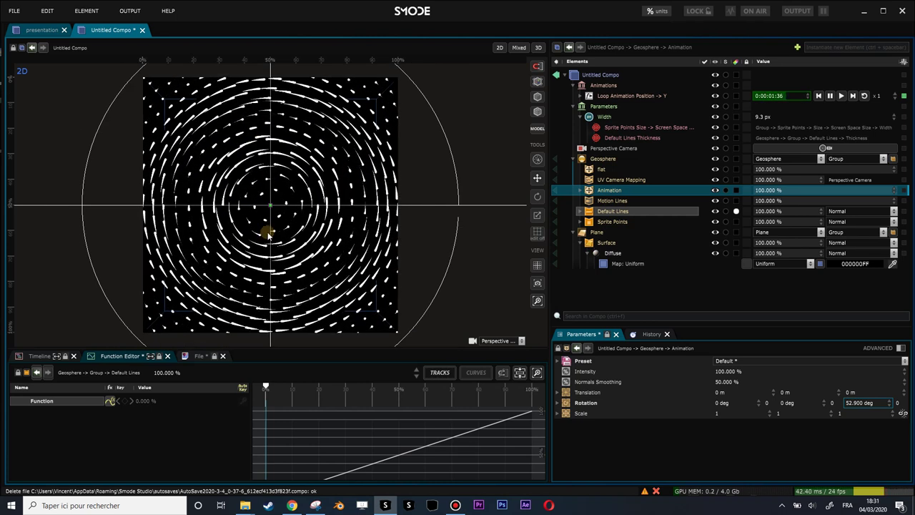
Step: Reset the Animation modifier's Z rotation to 0 degrees and set its Z translation to 1 m
{"action": "right_click", "coordinate": [890, 405]}
{"action": "left_click", "coordinate": [860, 391]}
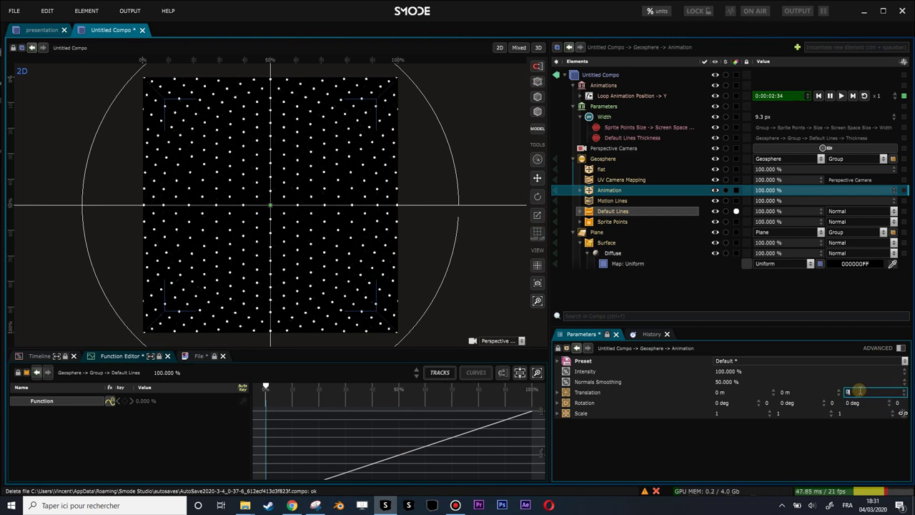
{"action": "type", "text": "1"}
{"action": "key", "text": "Return"}
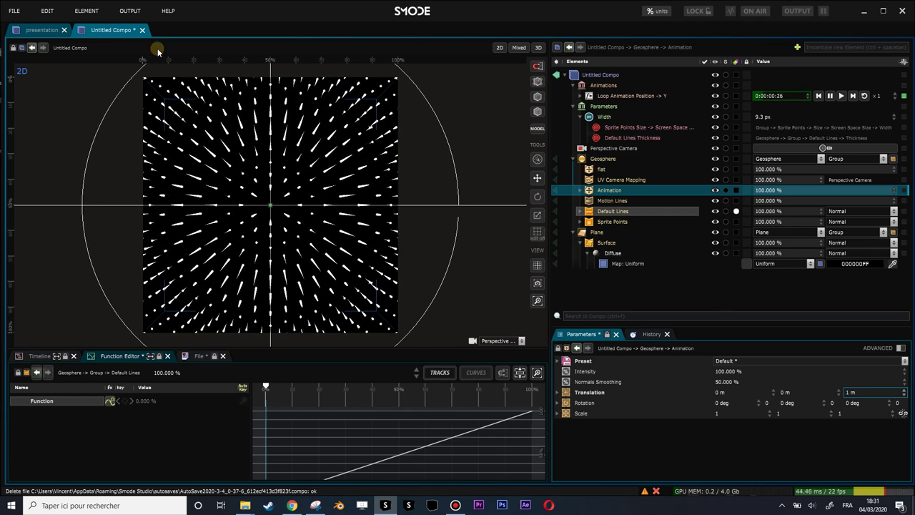
Step: Save the composition as "Wave of motion lines" in the SmodeTrainingMedias folder
{"action": "key", "text": "ctrl+s"}
{"action": "left_click", "coordinate": [295, 216]}
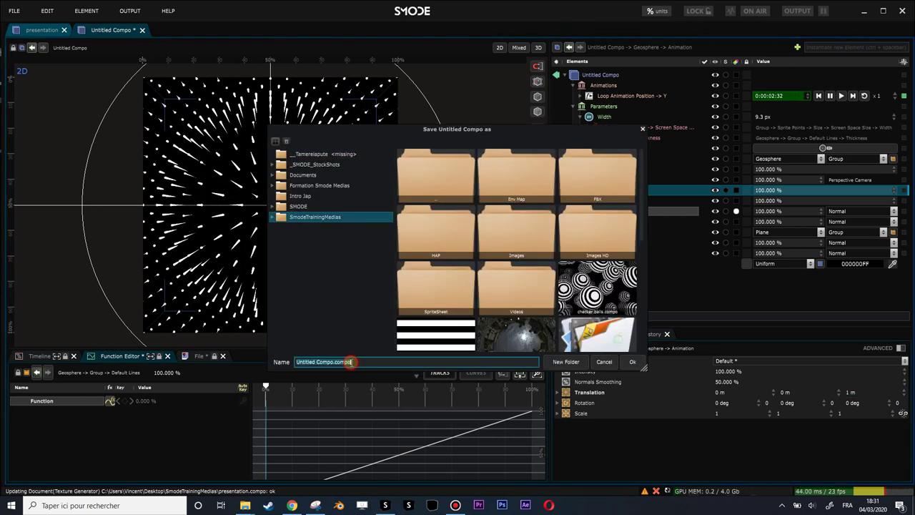
{"action": "key", "text": "BackSpace"}
{"action": "type", "text": "Wave "}
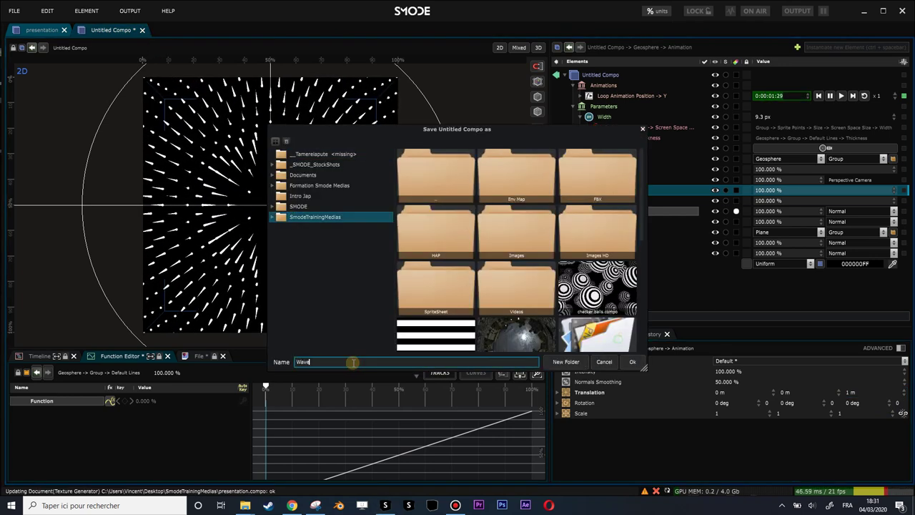
{"action": "type", "text": "of motion"}
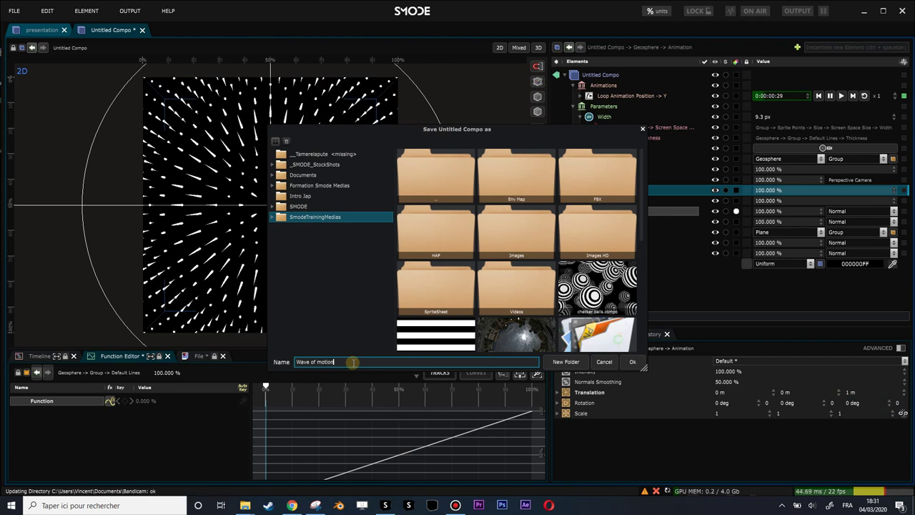
{"action": "type", "text": " lines"}
{"action": "key", "text": "Return"}
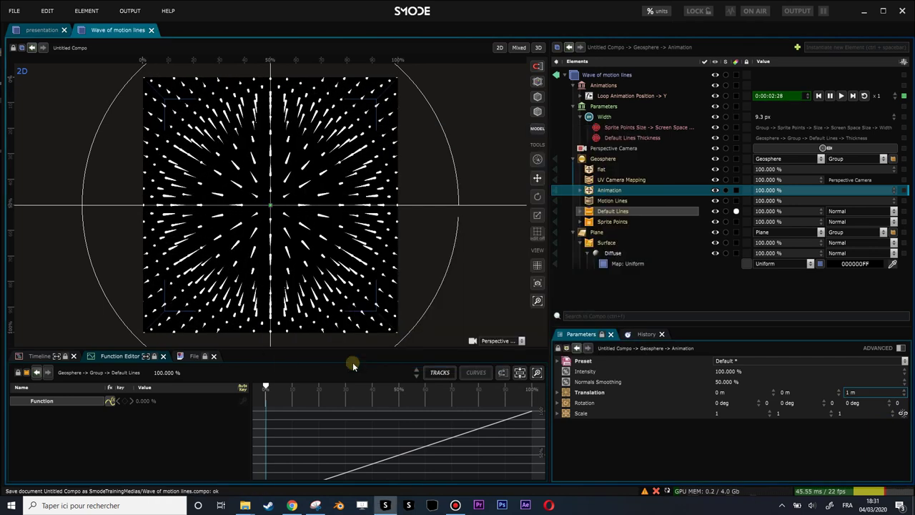